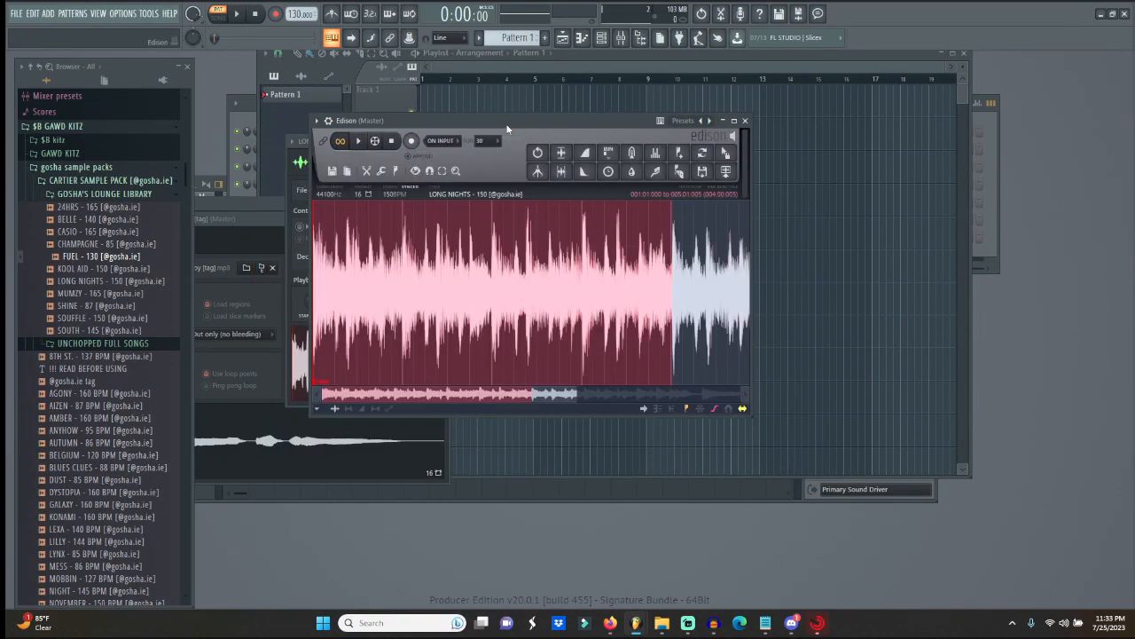
- Audition the selected four-bar LONG NIGHTS loop in Edison and send it to Track 1 of the playlist as an audio clip
left_click_drag(508, 128, 581, 128)
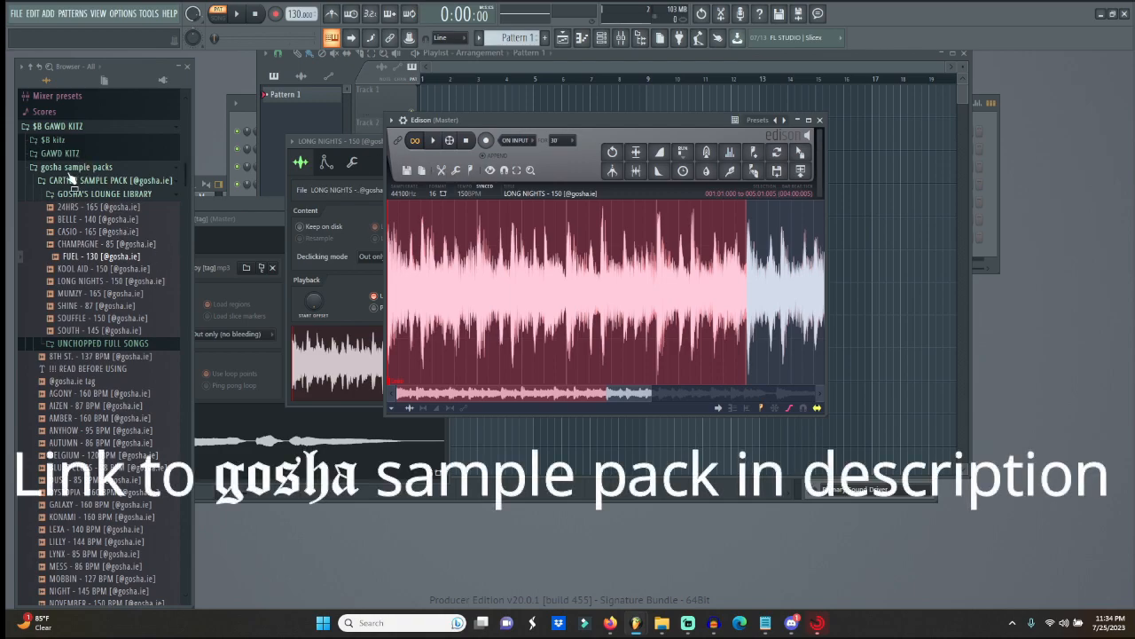
mouse_move(490, 117)
left_mouse_down()
mouse_move(459, 107)
mouse_move(503, 105)
left_mouse_up()
left_click(448, 129)
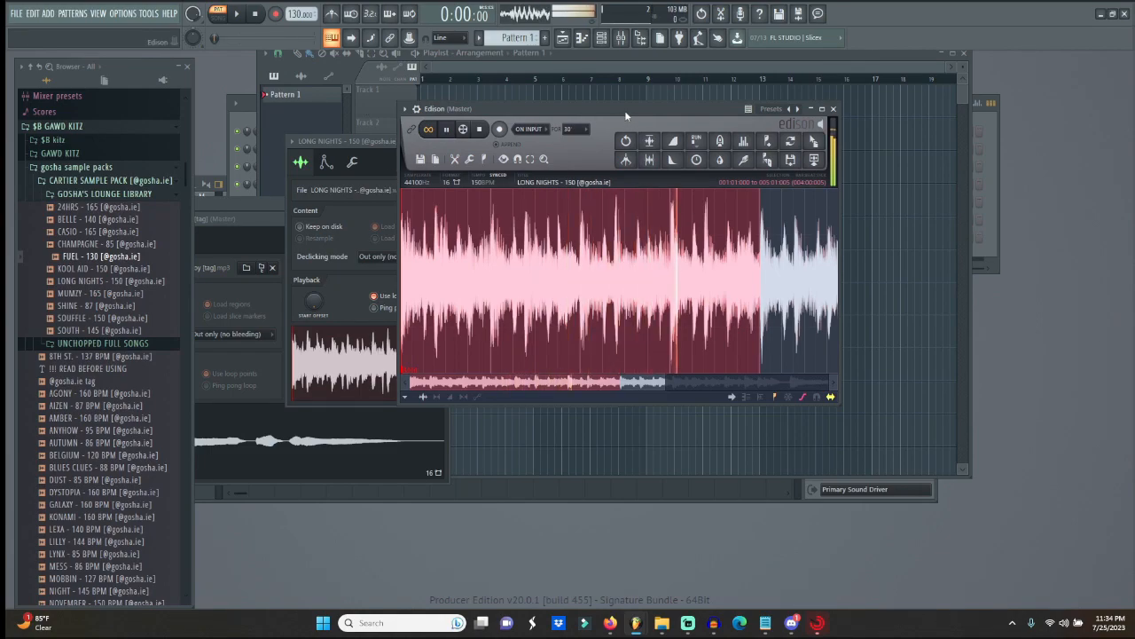
left_click_drag(813, 141, 427, 108)
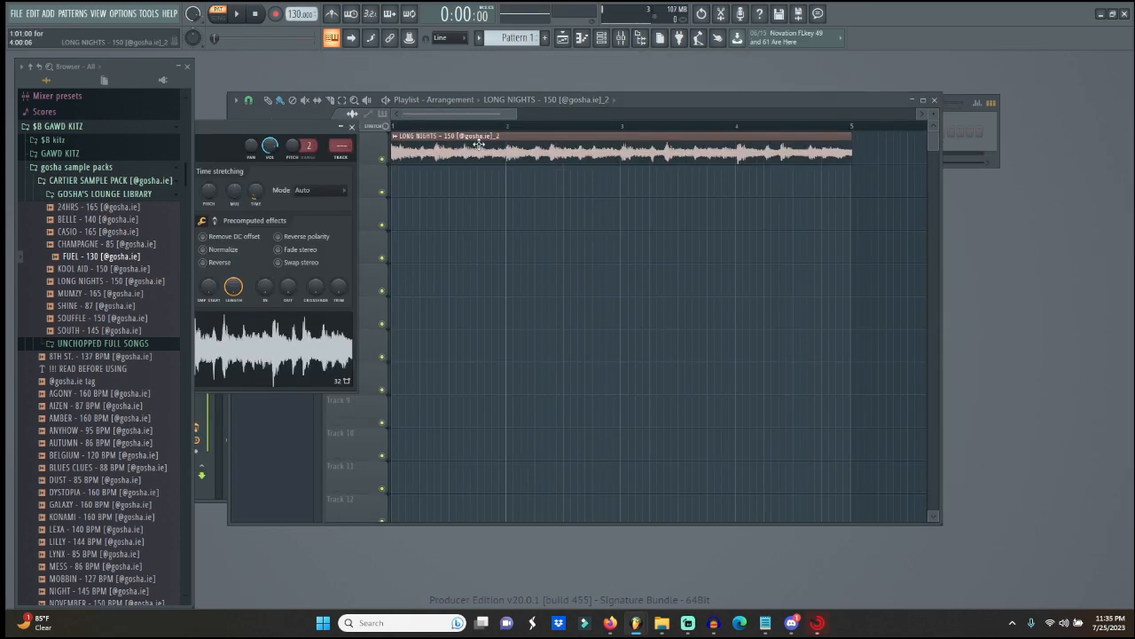
- Set the time stretching of the LONG NIGHTS clip to 4:00:00 and play it back in song mode
left_click_drag(272, 125, 605, 214)
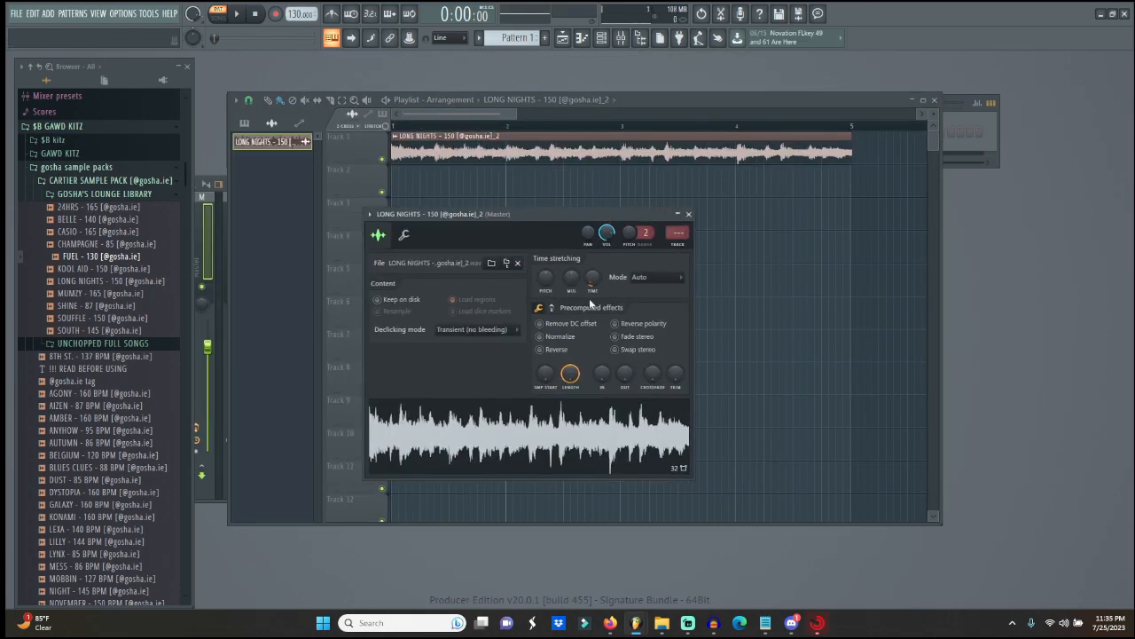
mouse_move(593, 277)
left_mouse_down()
mouse_move(592, 255)
mouse_move(592, 277)
left_mouse_up()
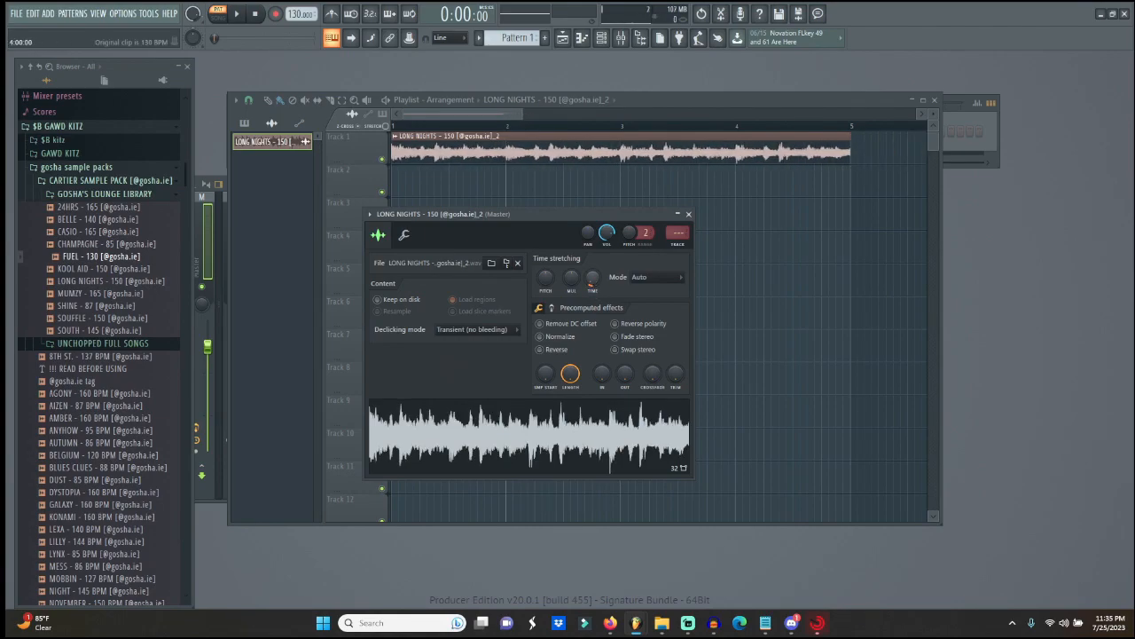
left_click(621, 126)
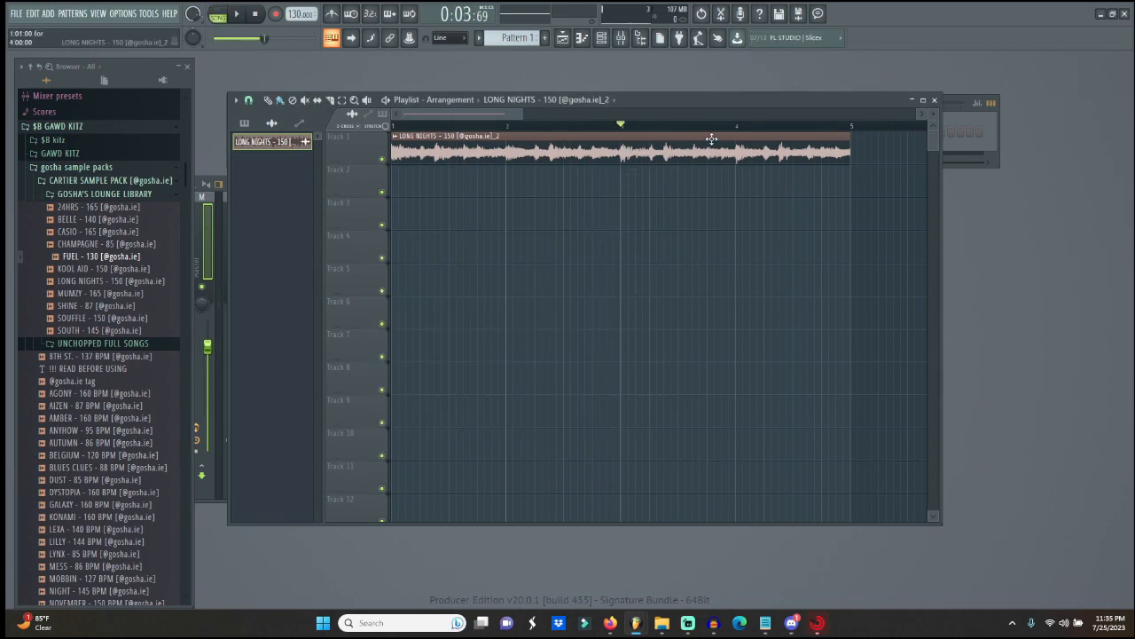
key("space")
key("space")
left_click(337, 12)
key("space")
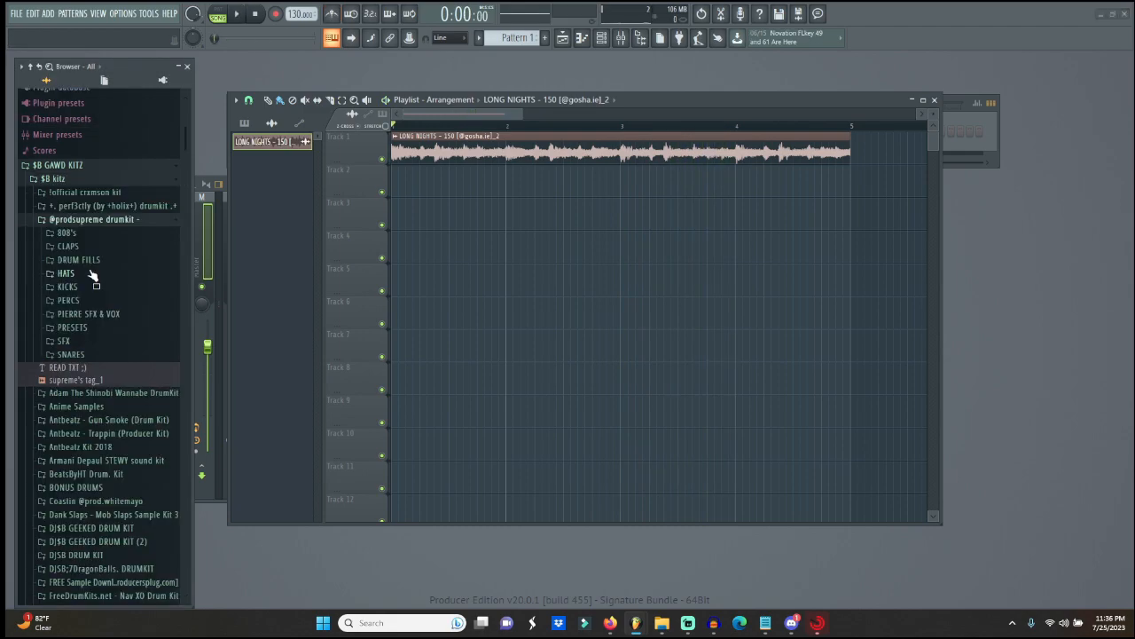
left_click(93, 275)
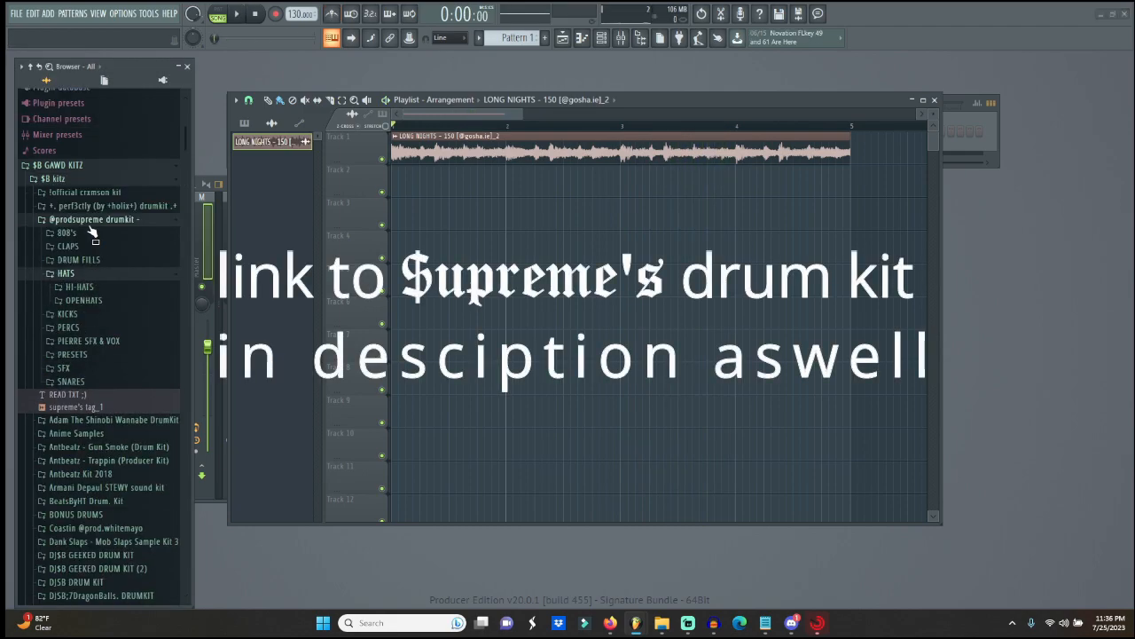
left_click(99, 288)
left_click(93, 314)
left_click(100, 326)
left_click(103, 316)
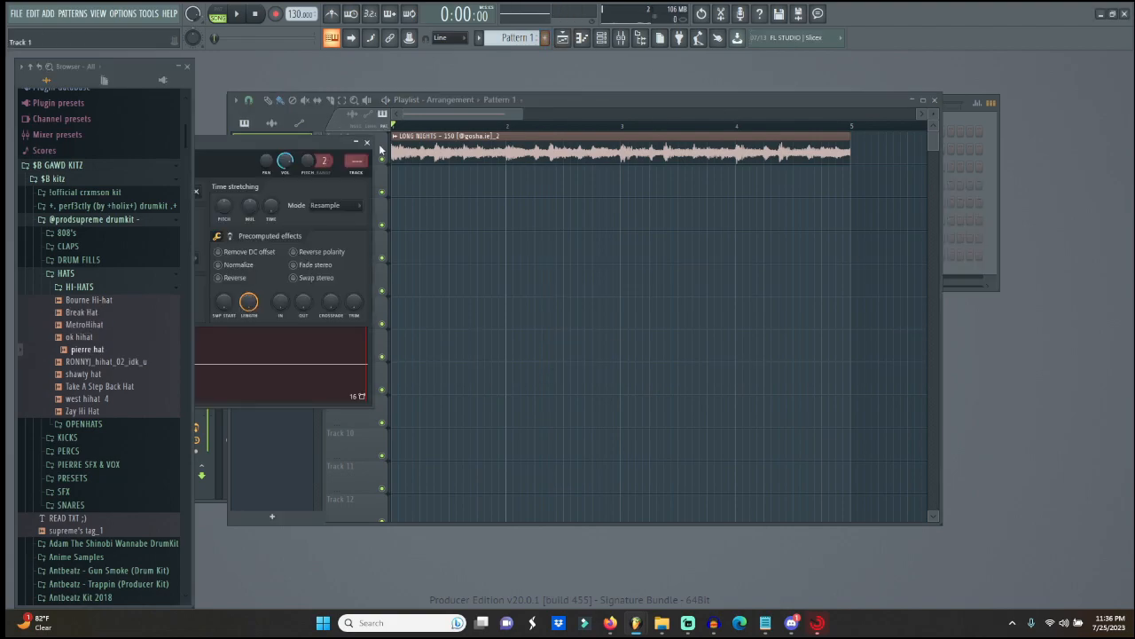
- Place Pattern 1 on Track 2 under the loop and program a four-bar pierre hat rhythm on alternate steps with occasional runs
mouse_move(399, 195)
left_mouse_down()
mouse_move(684, 215)
mouse_move(768, 205)
left_mouse_up()
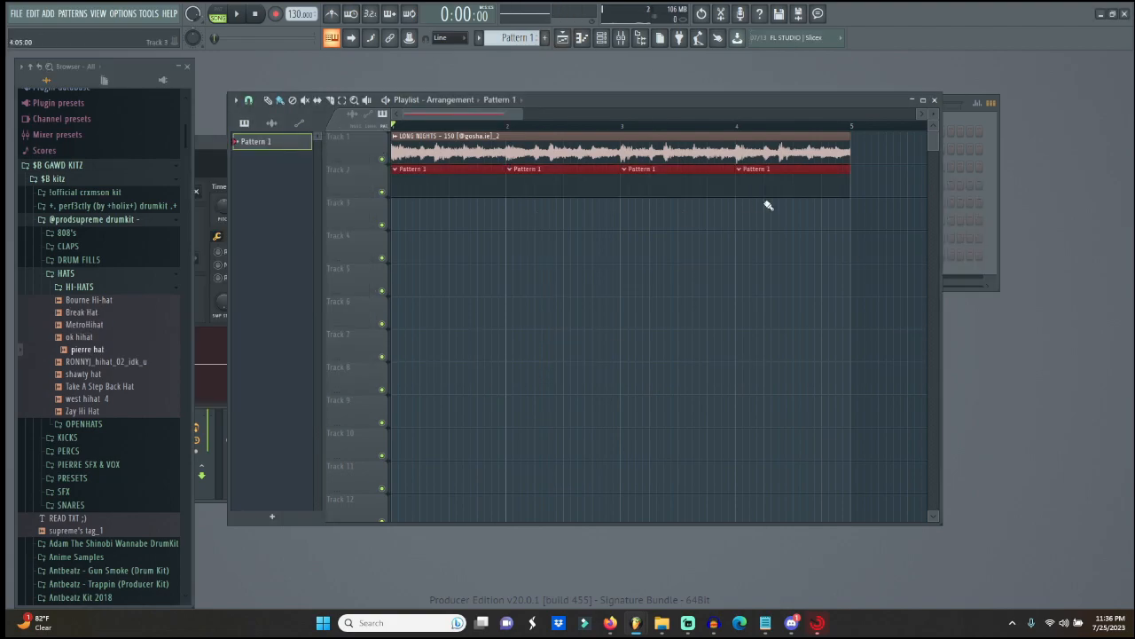
key("F6")
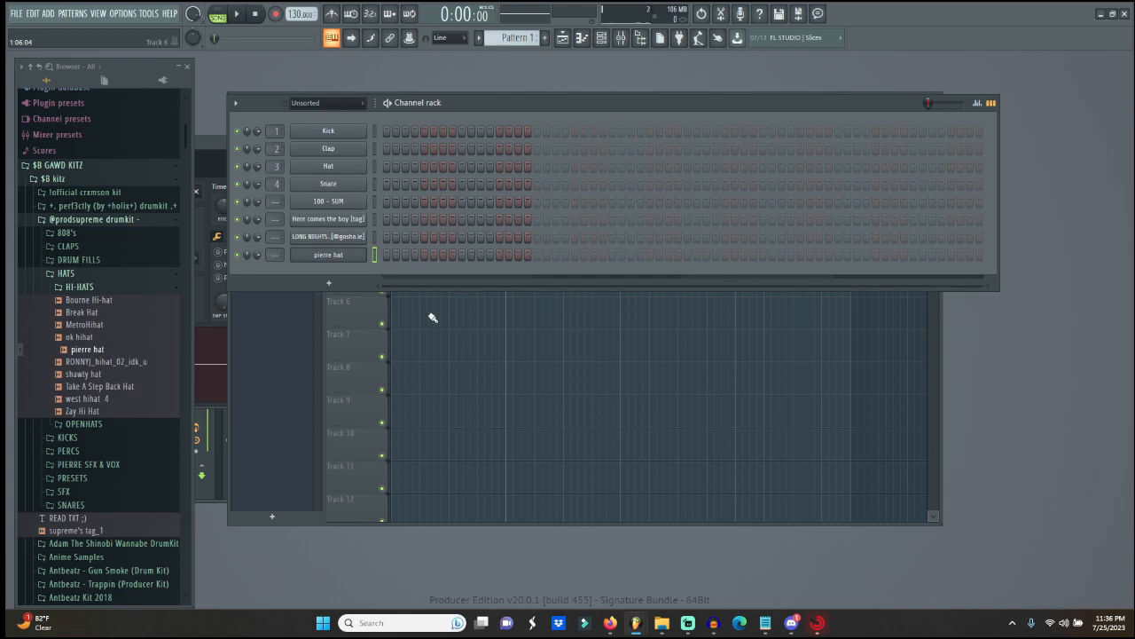
key("space")
left_click(405, 254)
left_click(424, 254)
left_click_drag(448, 258, 977, 255)
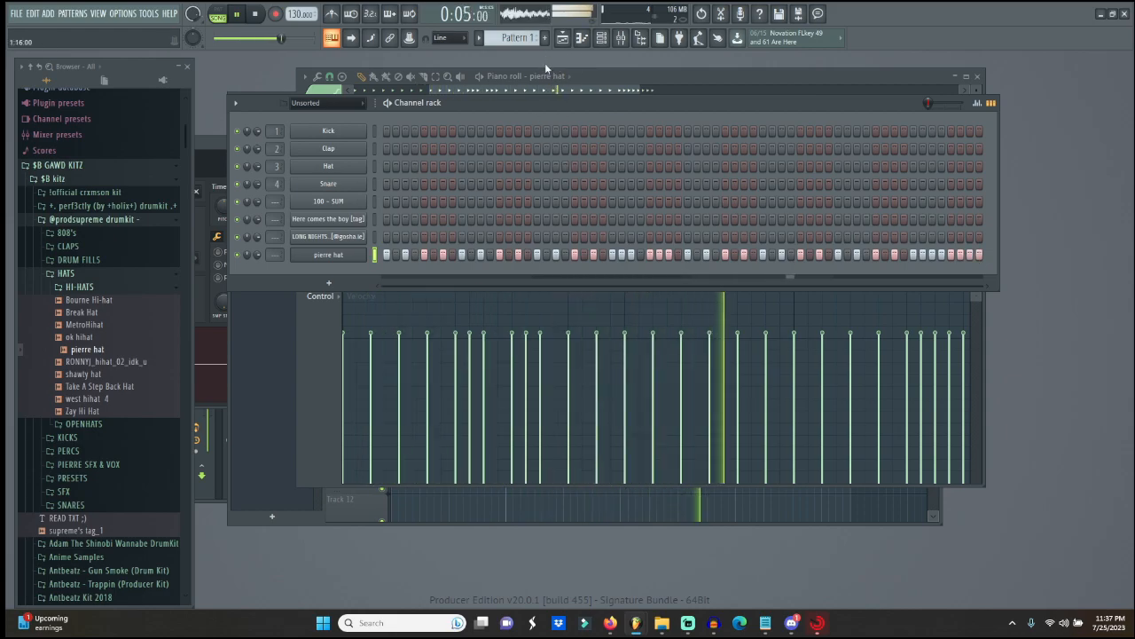
key("space")
- Open the LONG NIGHTS clip's settings from the playlist and route it to mixer track 7
left_click(566, 41)
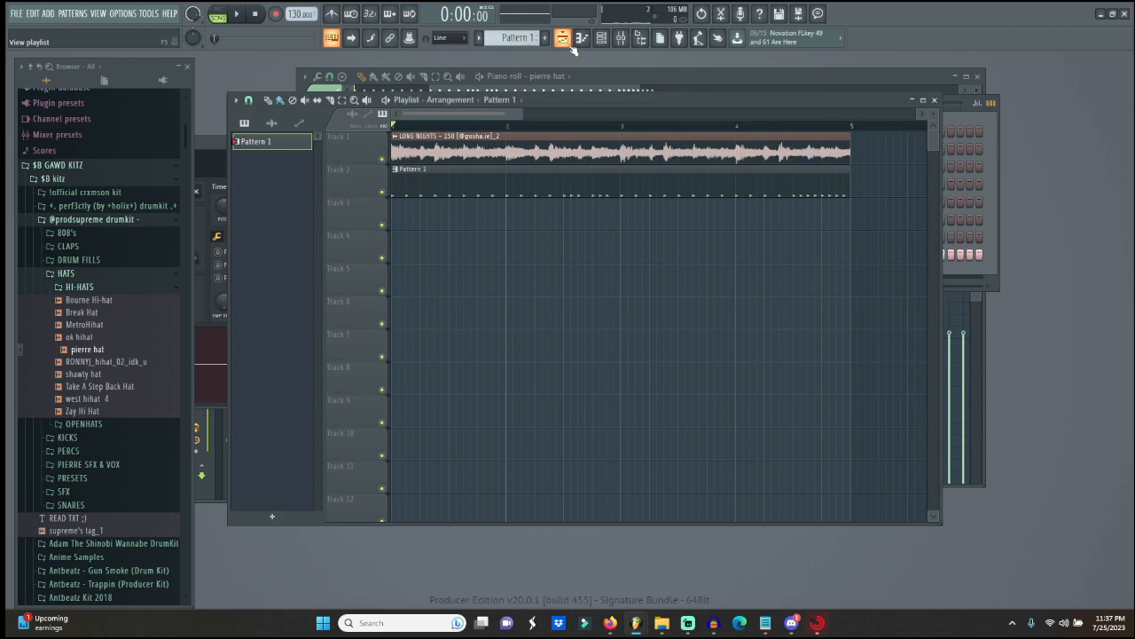
double_click(488, 154)
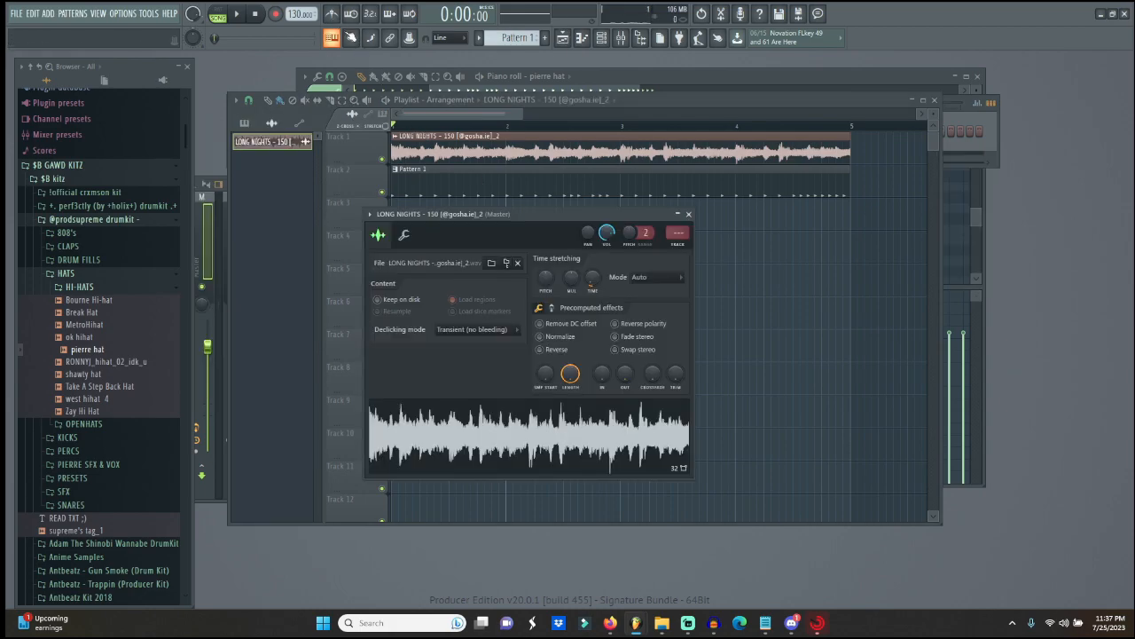
left_click(331, 13)
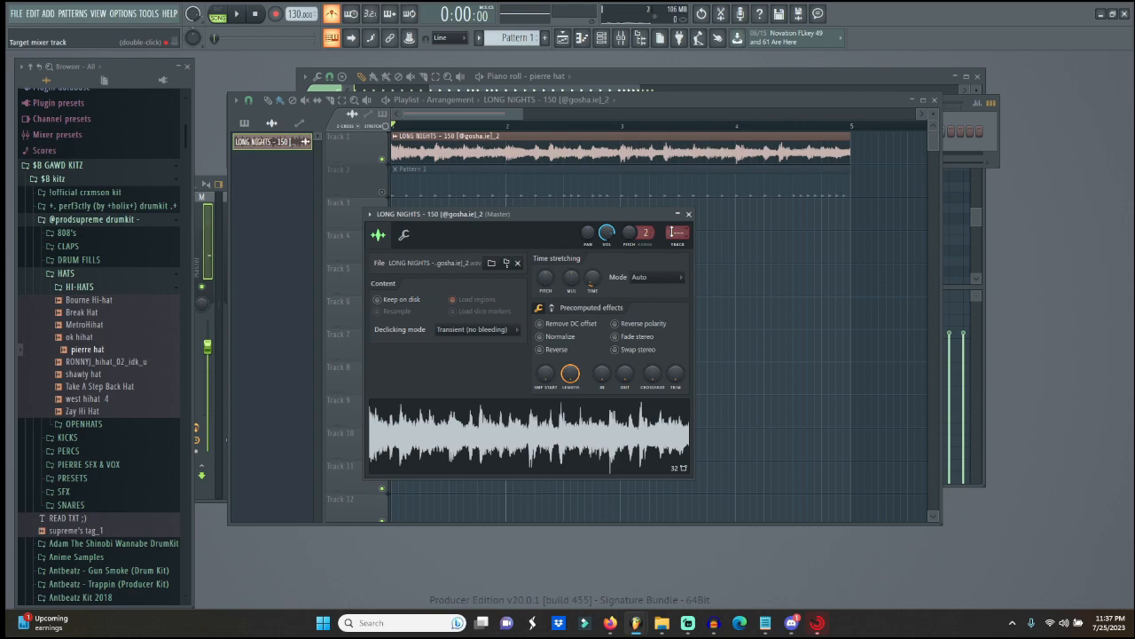
double_click(677, 233)
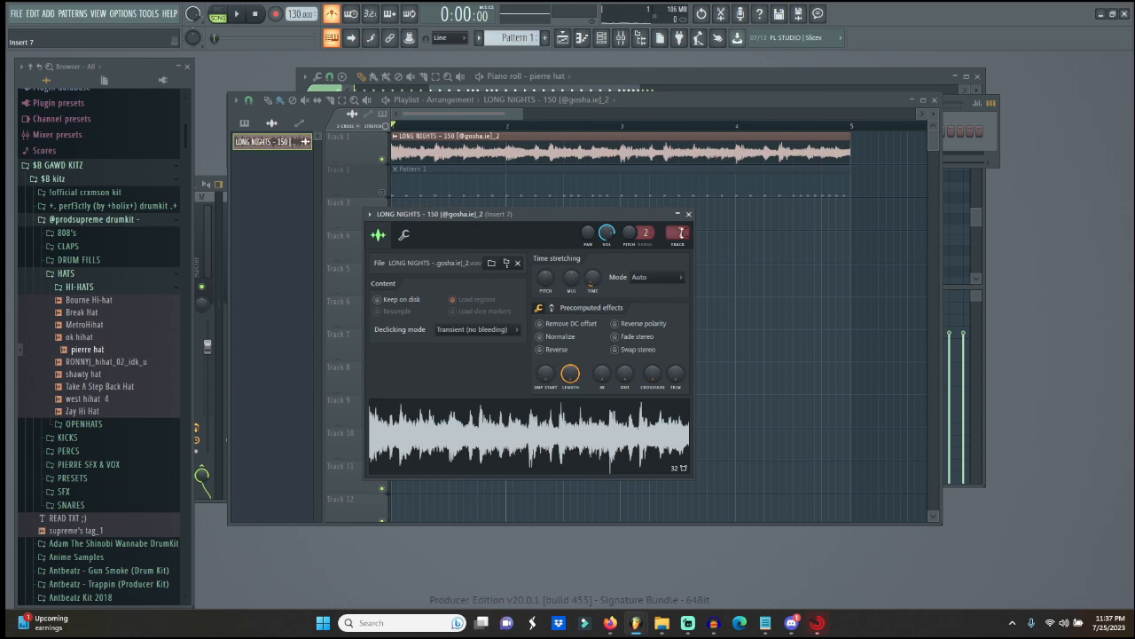
- Add Fruity parametric EQ 2 to the first effect slot of Insert 7 and start playback
key("F9")
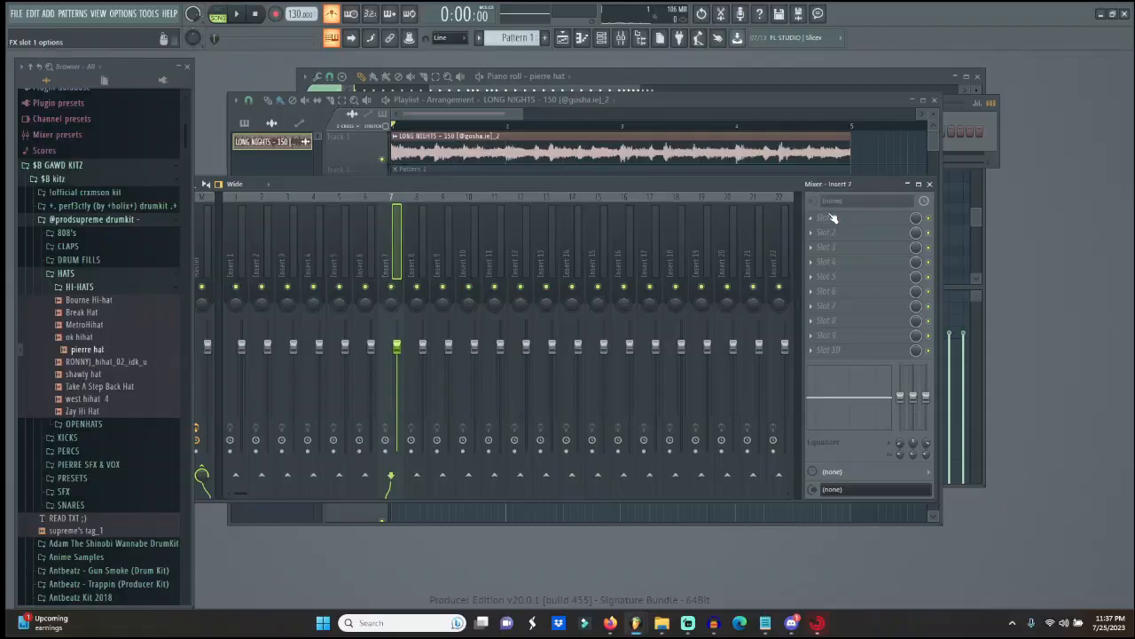
left_click(813, 220)
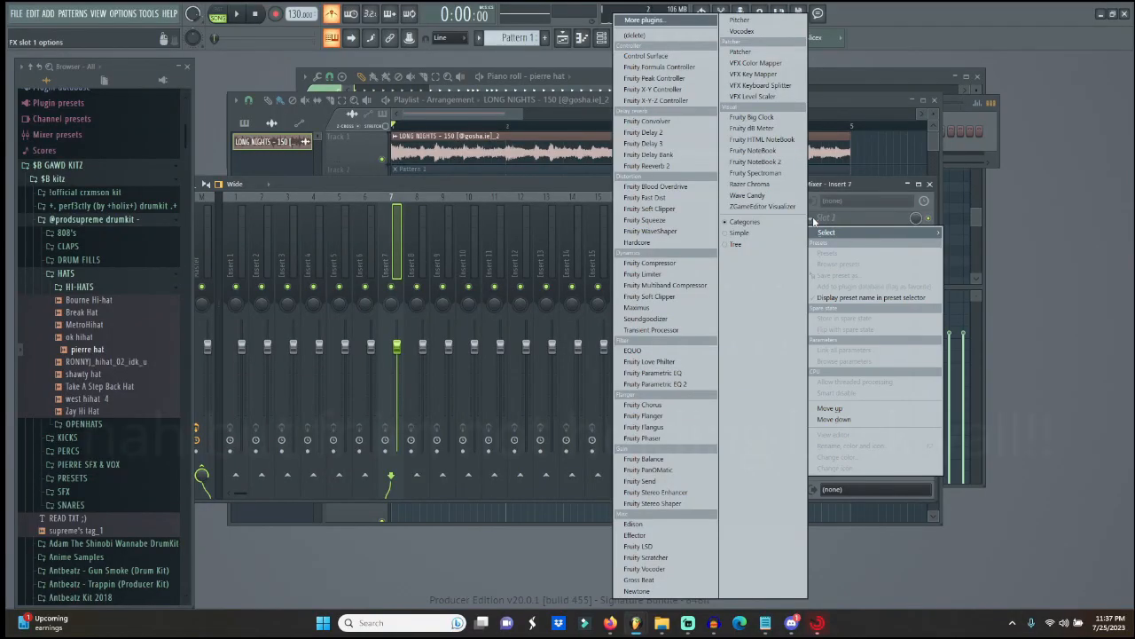
left_click(672, 384)
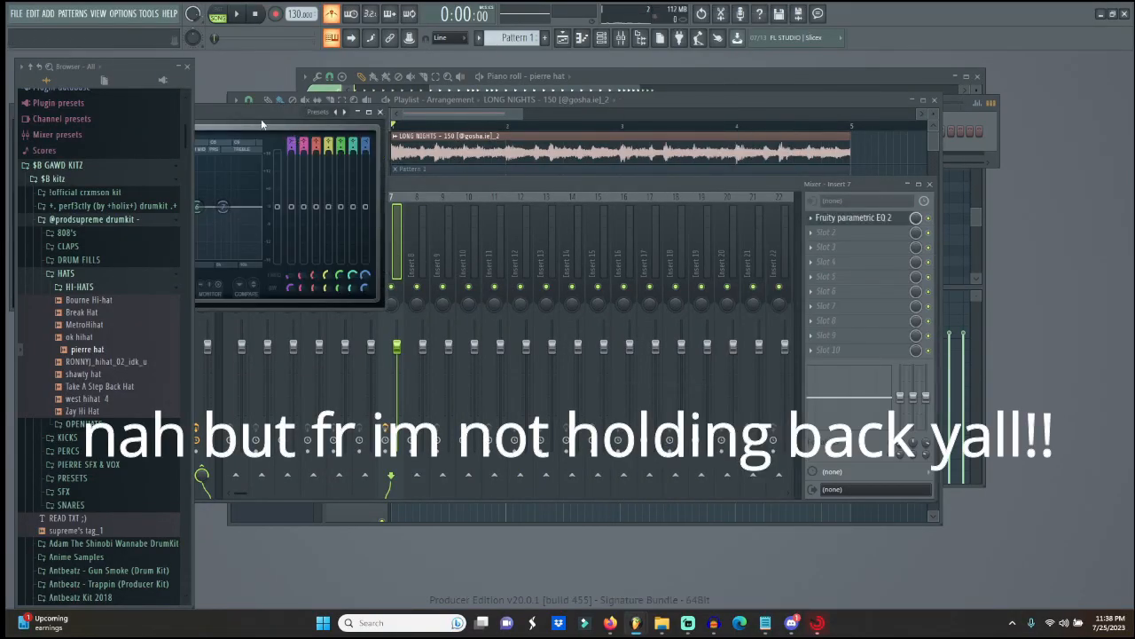
left_click_drag(259, 116, 691, 215)
key("space")
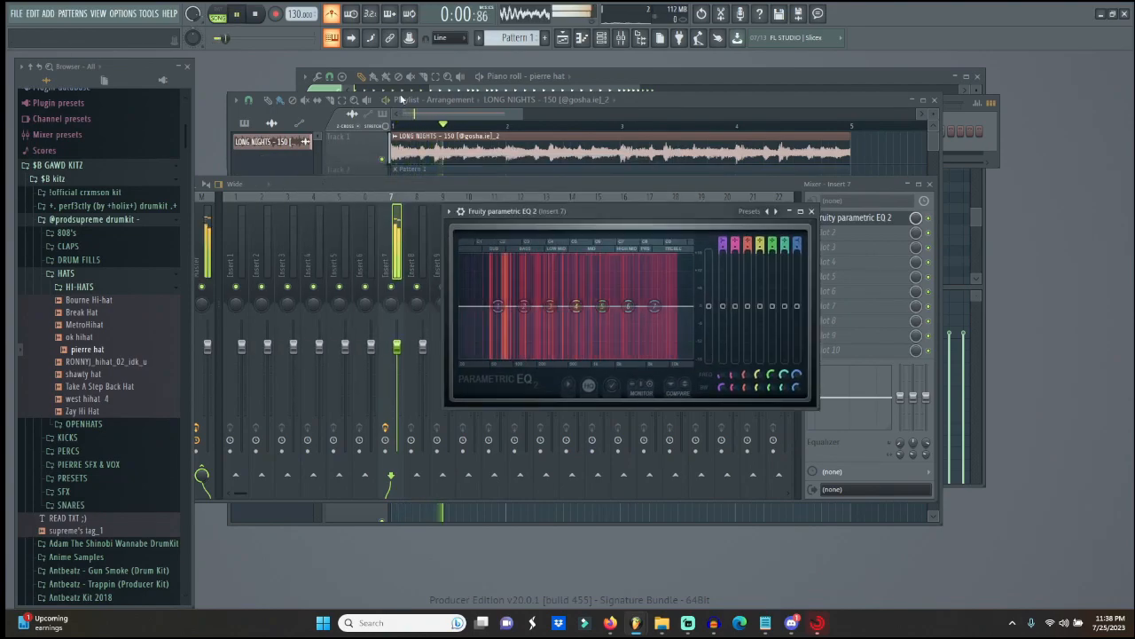
- Make EQ band 1 a high-pass filter and set its frequency to about 293 Hz while auditioning the loop
left_click_drag(497, 306, 535, 364)
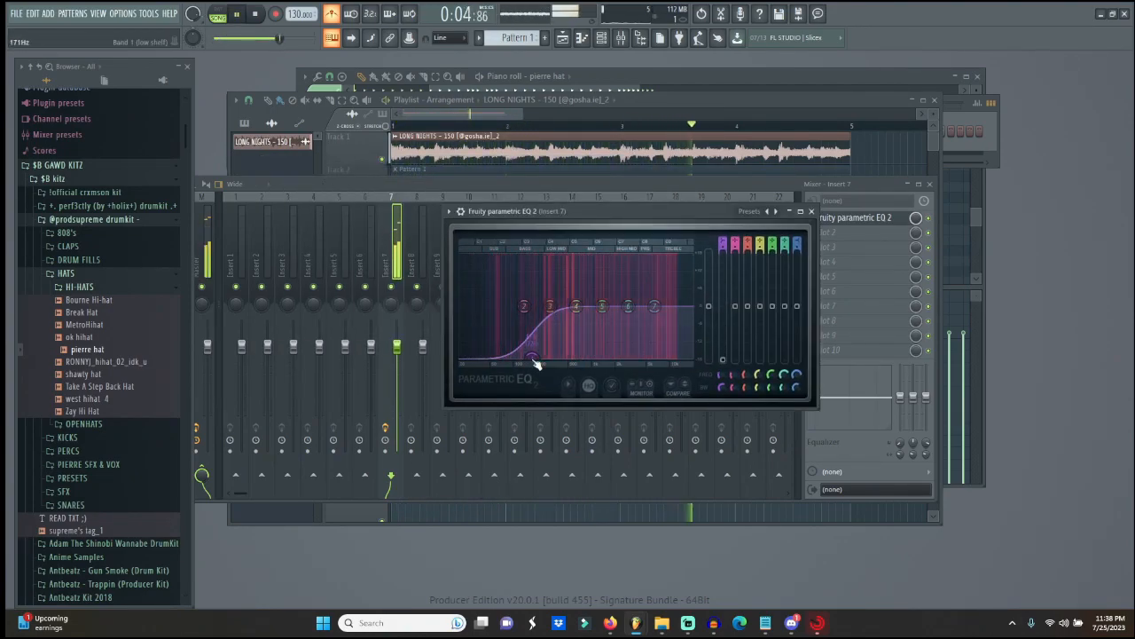
left_click_drag(723, 249, 723, 267)
key("space")
left_click_drag(533, 307, 600, 306)
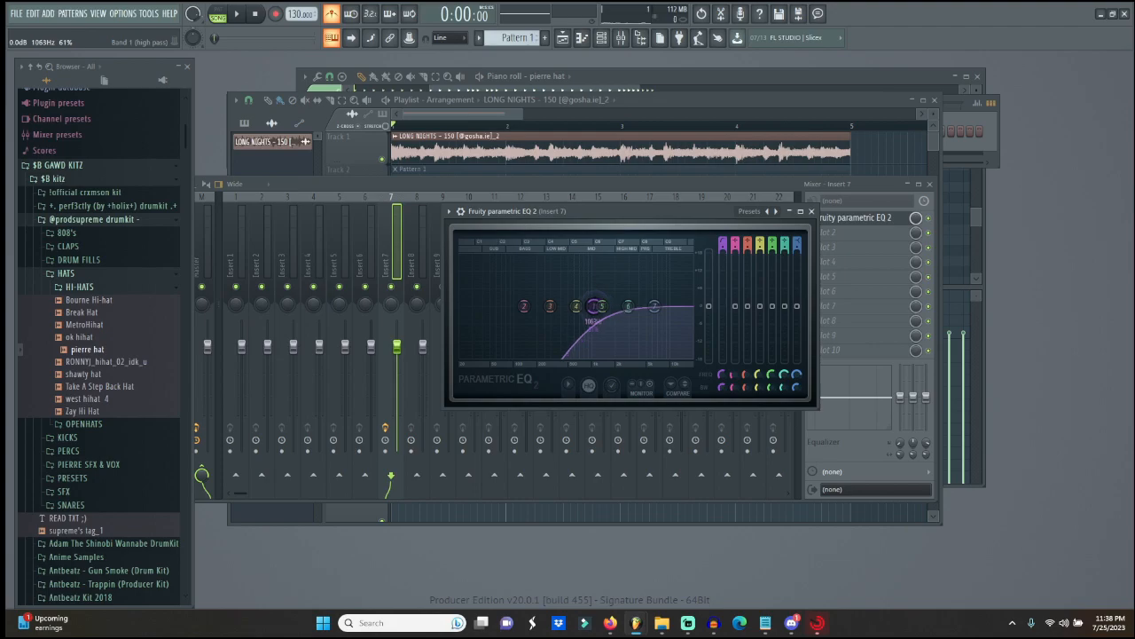
left_click_drag(595, 306, 587, 306)
key("space")
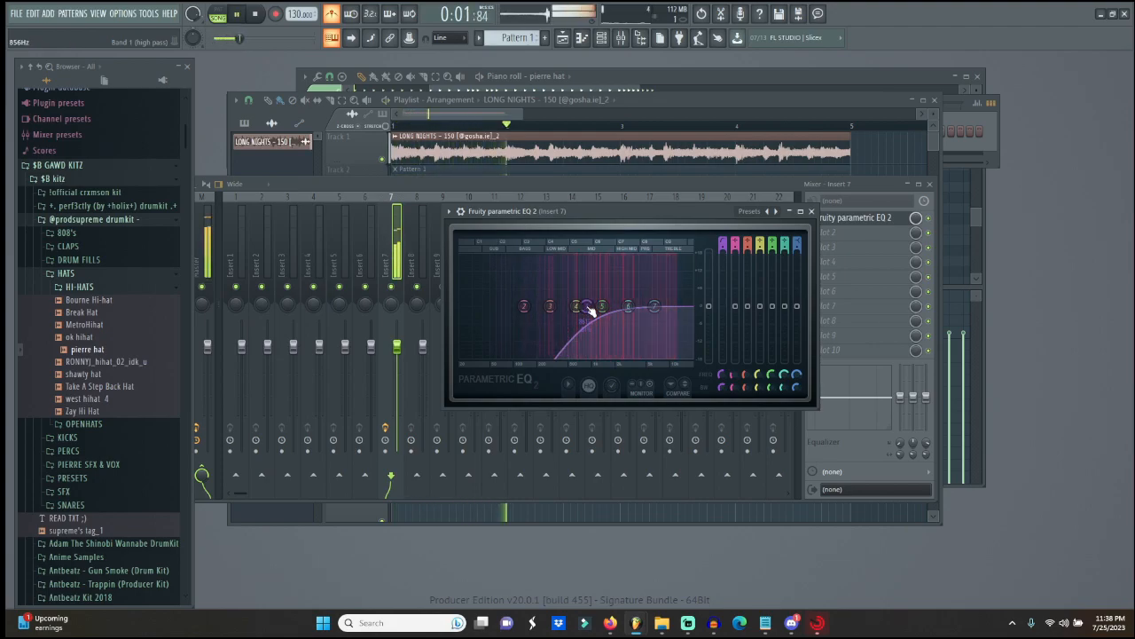
left_click_drag(589, 308, 550, 306)
key("space")
key("space")
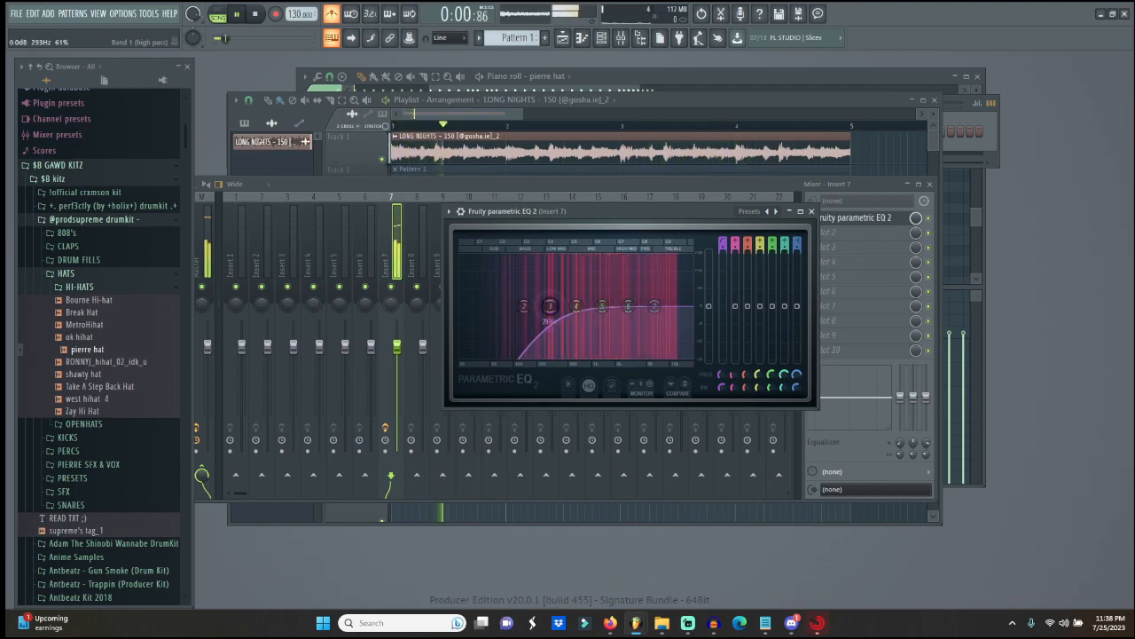
key("space")
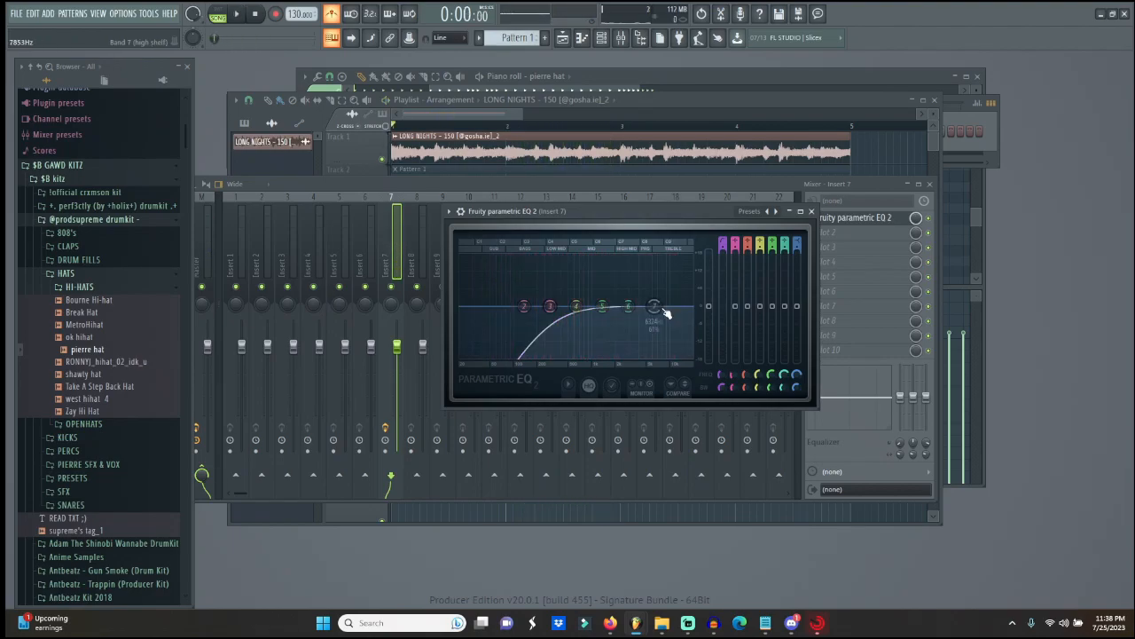
- Lower EQ band 7's high shelf slightly at about 3.5 kHz and set the Insert 7 fader to -3.3 dB
key("space")
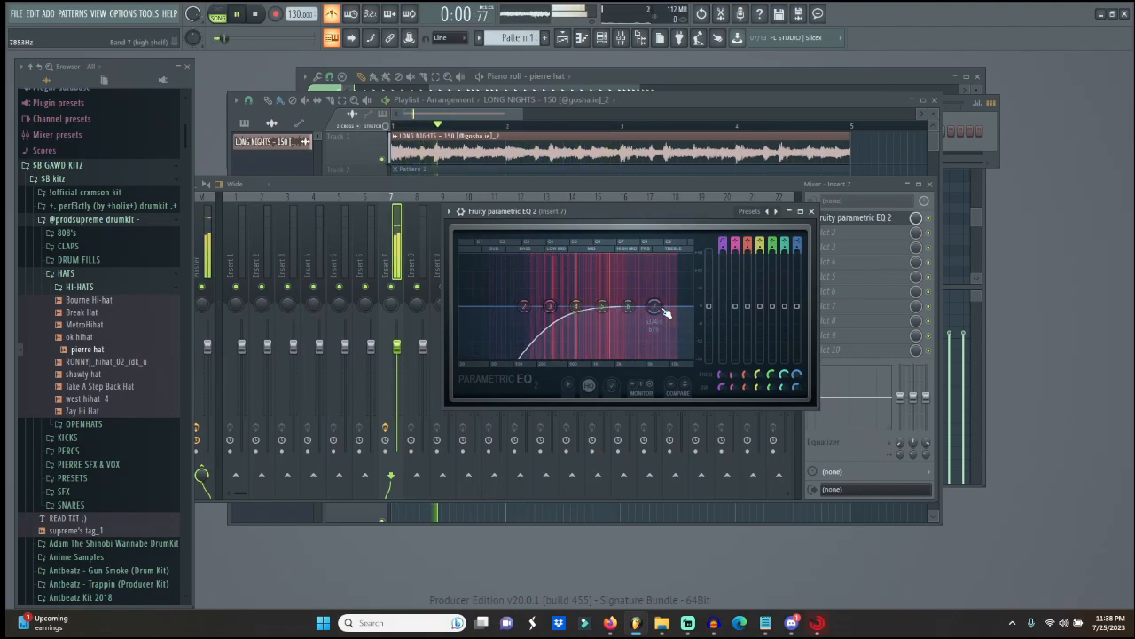
left_click_drag(654, 306, 634, 320)
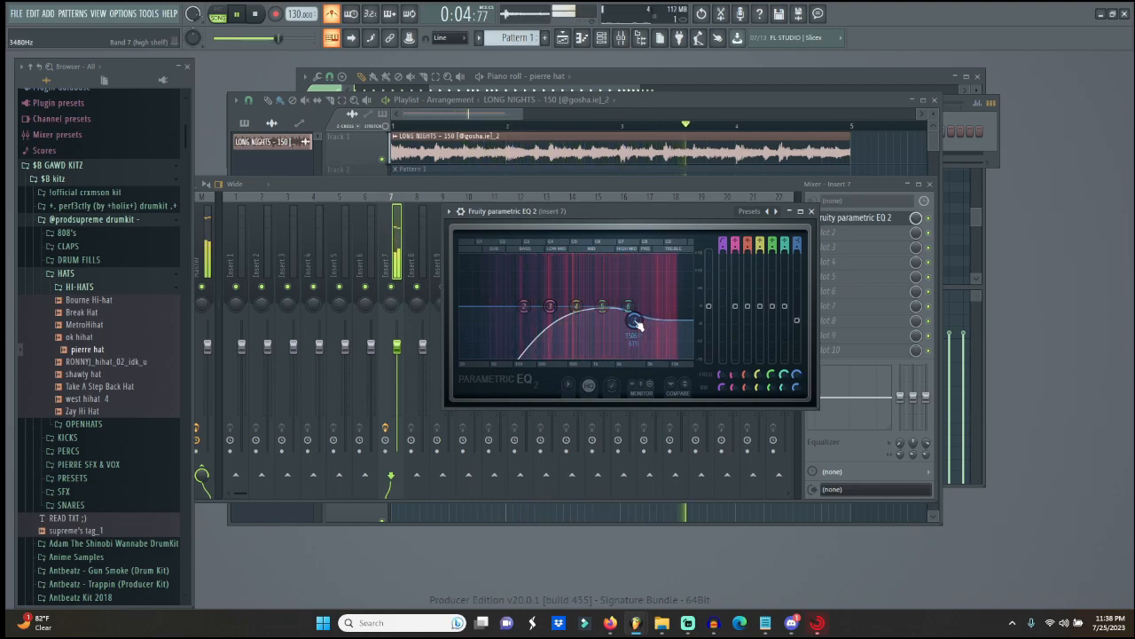
left_click_drag(400, 347, 400, 357)
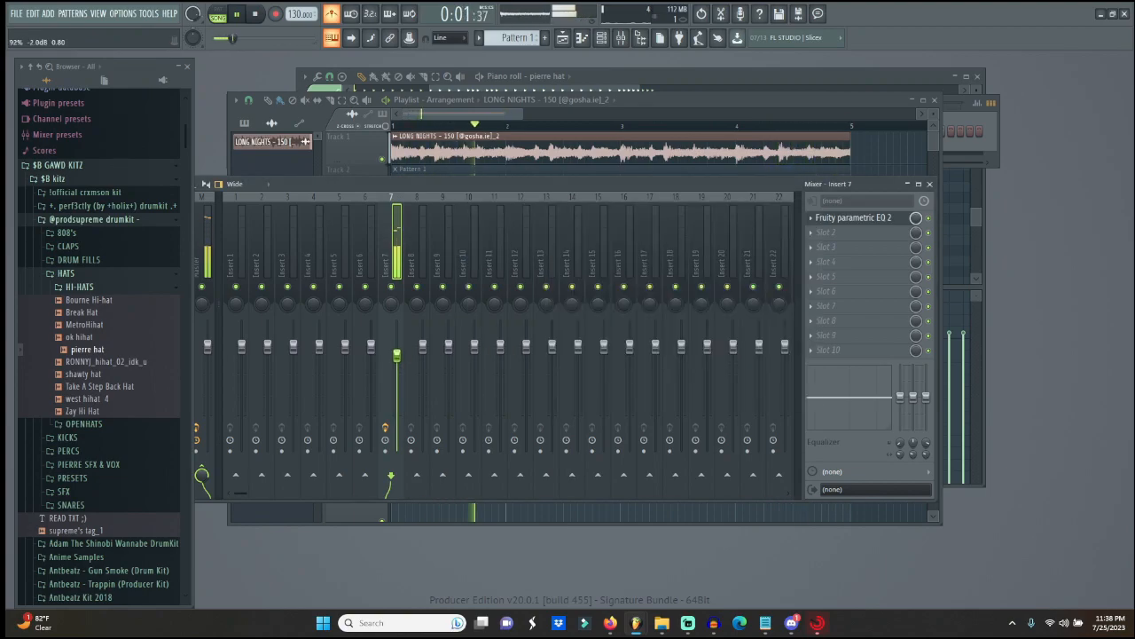
left_click_drag(396, 355, 396, 361)
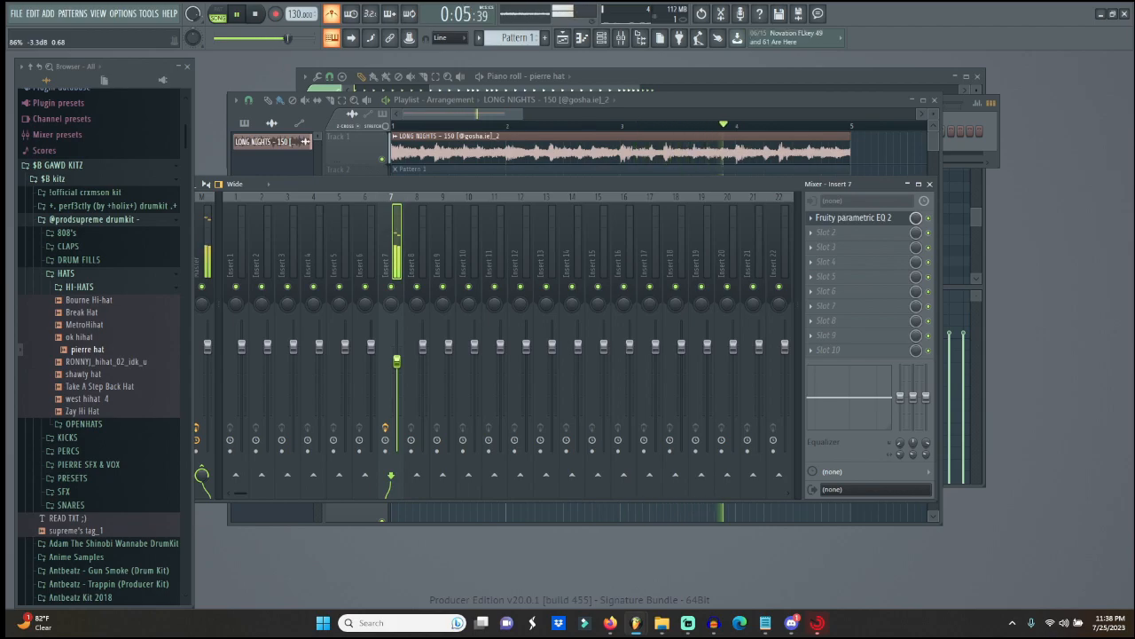
left_click(382, 191)
- Preview snares in the drumkit's SNARES folder and load LexLugerSnare as a new channel
left_click(89, 274)
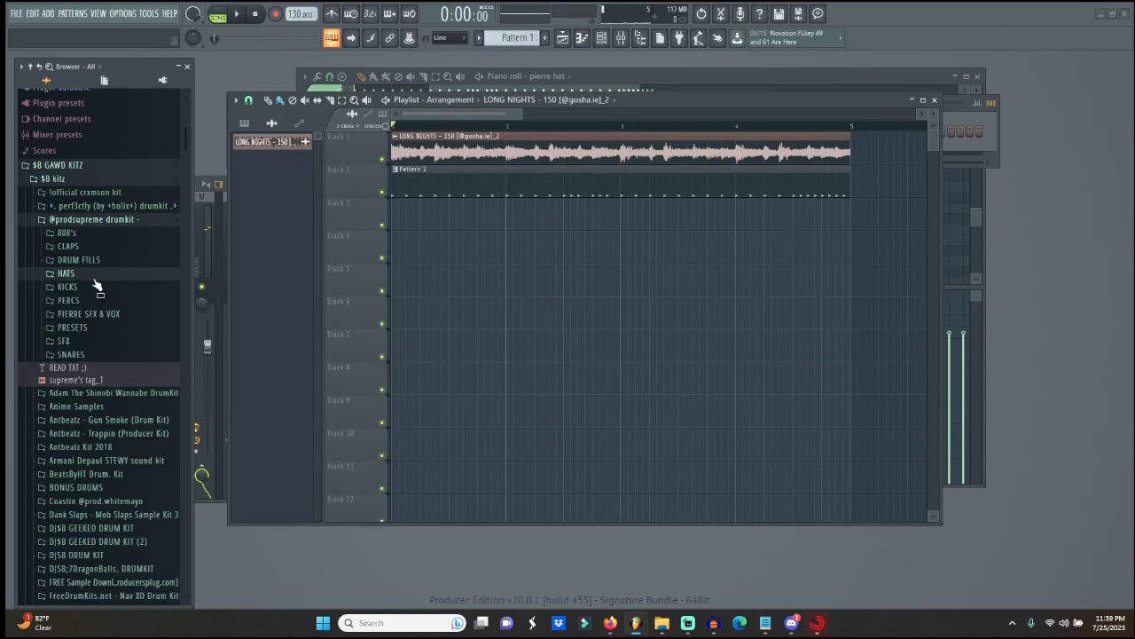
left_click(80, 354)
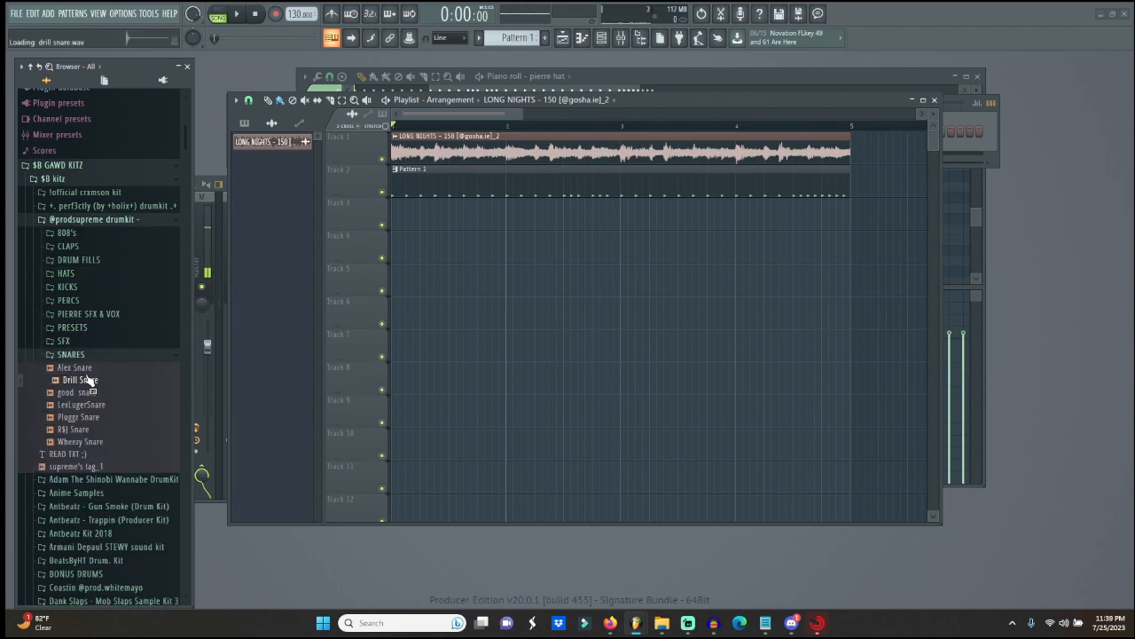
left_click(102, 405)
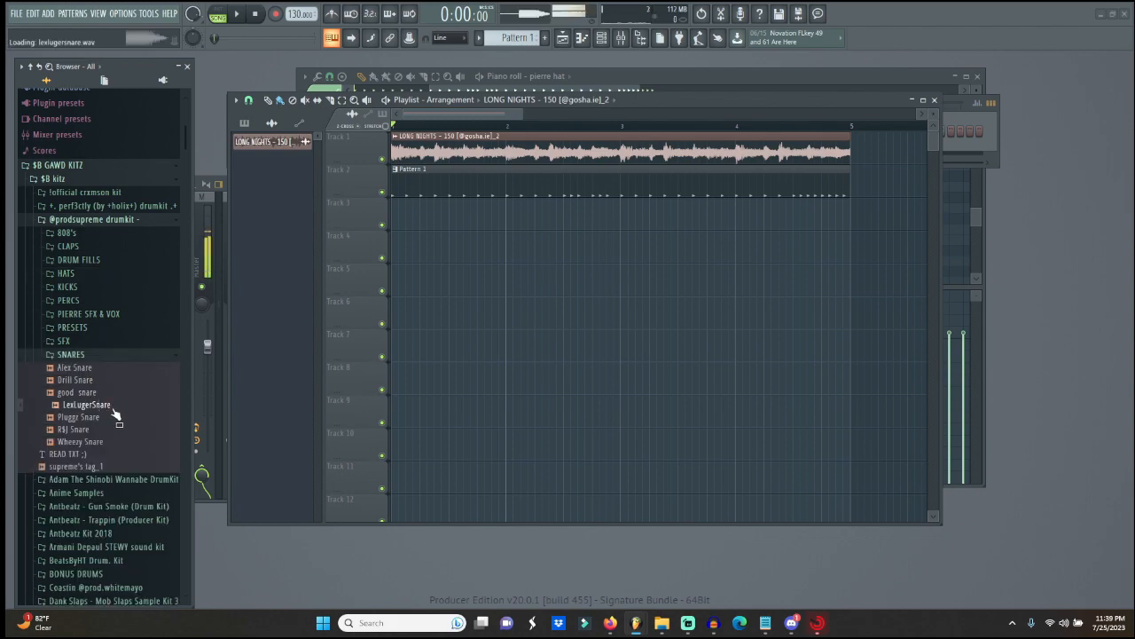
right_click(114, 415)
left_click(151, 406)
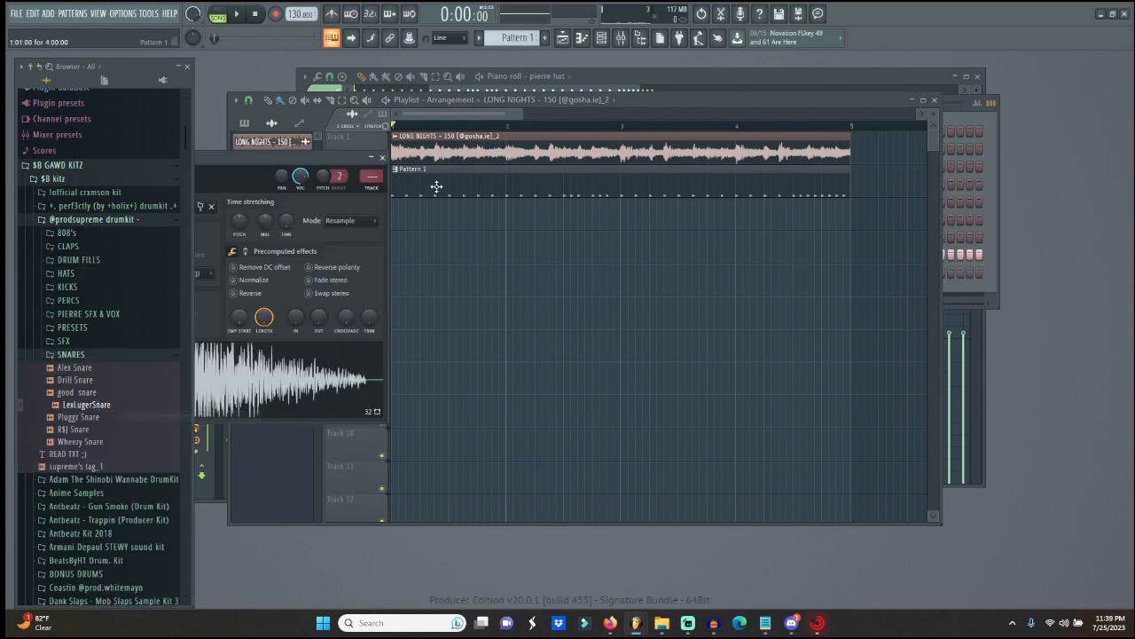
- Place LexLugerSnare hits on steps 9, 25, 41 and 57 of Pattern 1 while auditioning the beat
key("space")
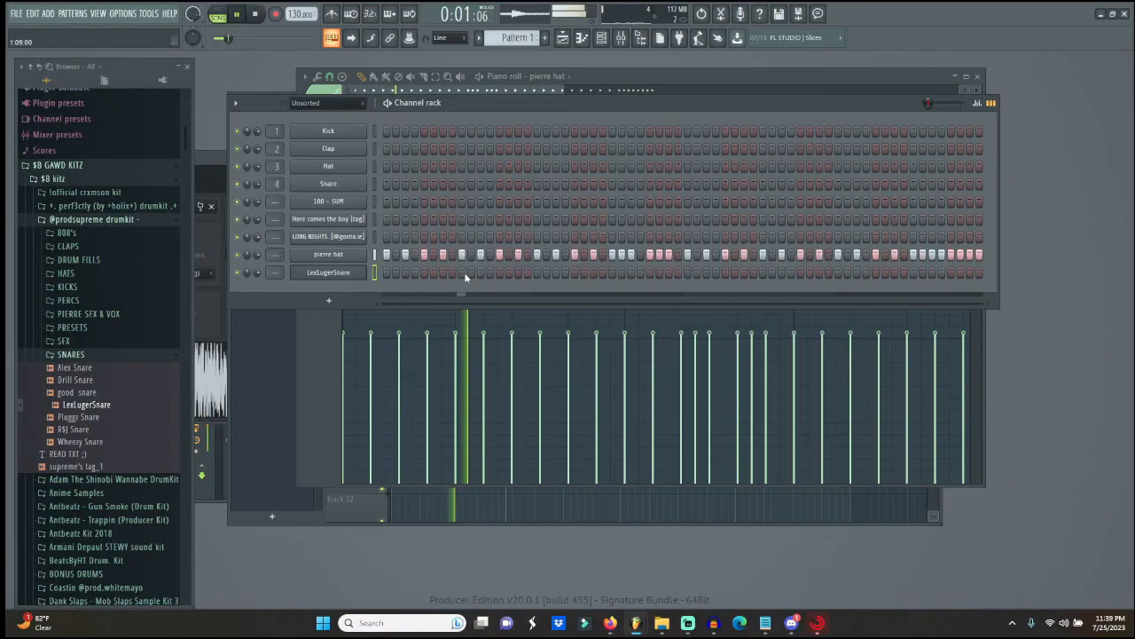
left_click(463, 272)
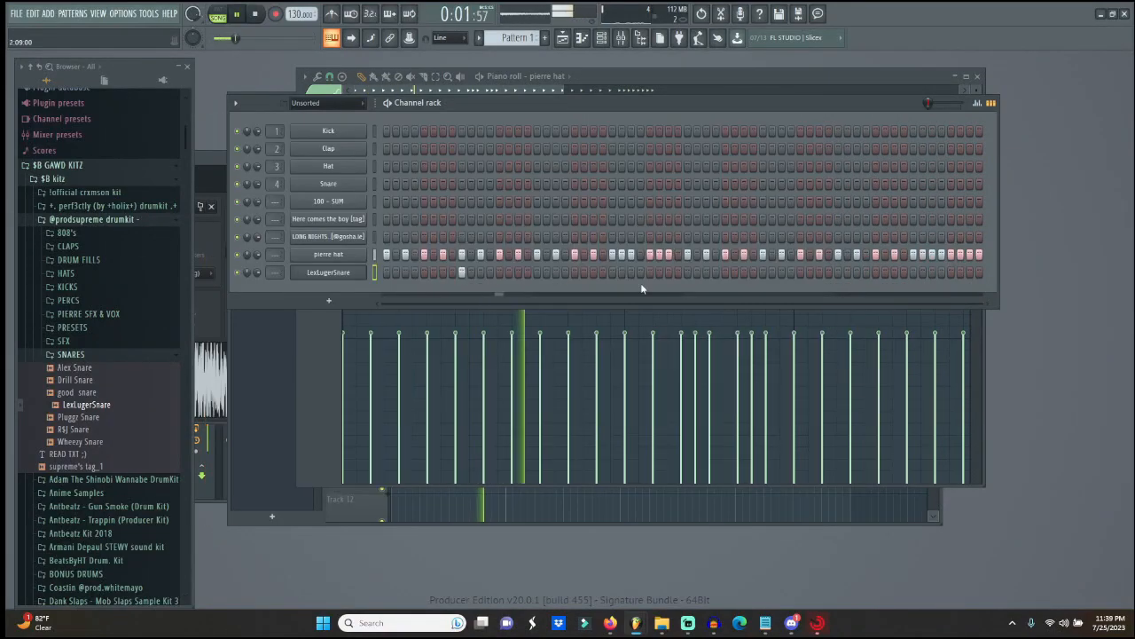
left_click(612, 272)
left_click(762, 272)
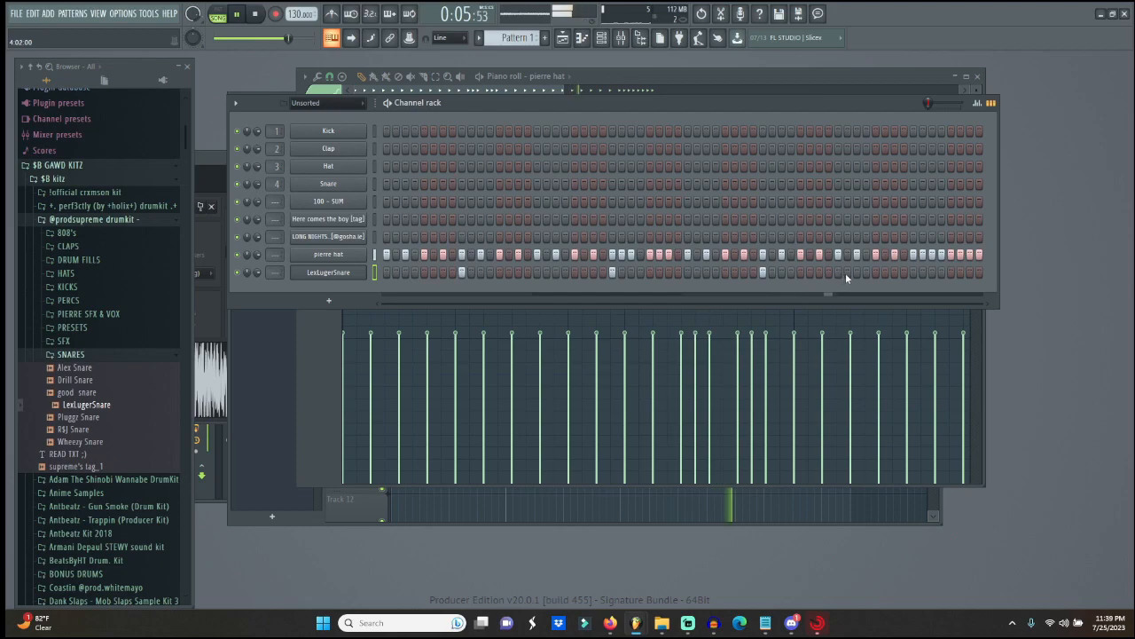
left_click(913, 272)
key("space")
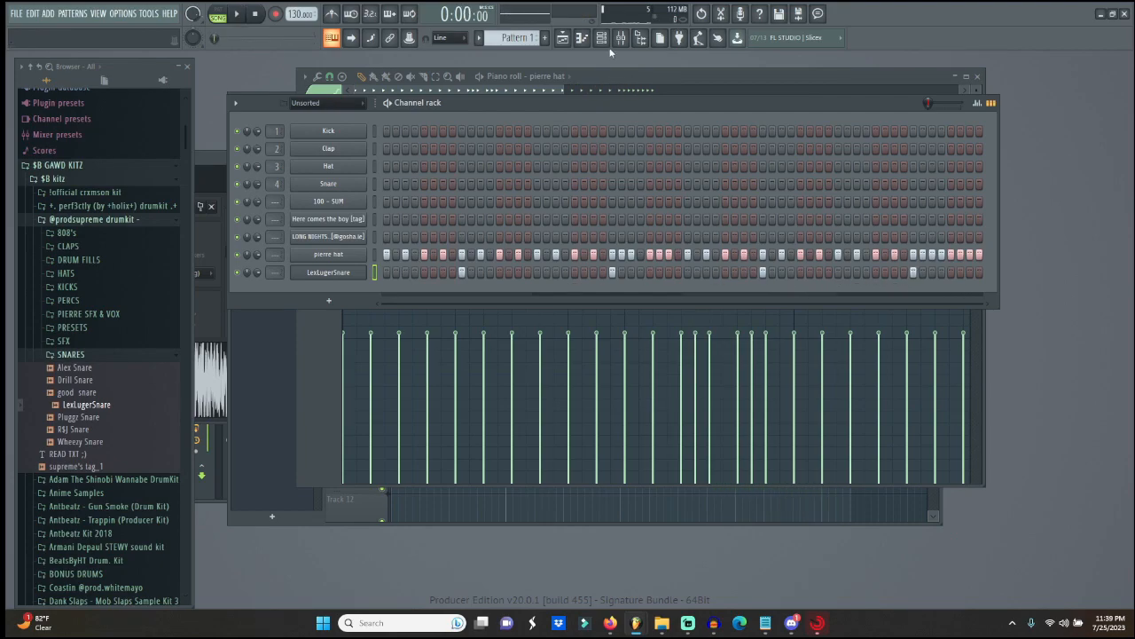
- Assign the LexLugerSnare channel to mixer Insert 9 and sidechain Insert 9 to Insert 7
left_click(626, 41)
left_click(499, 121)
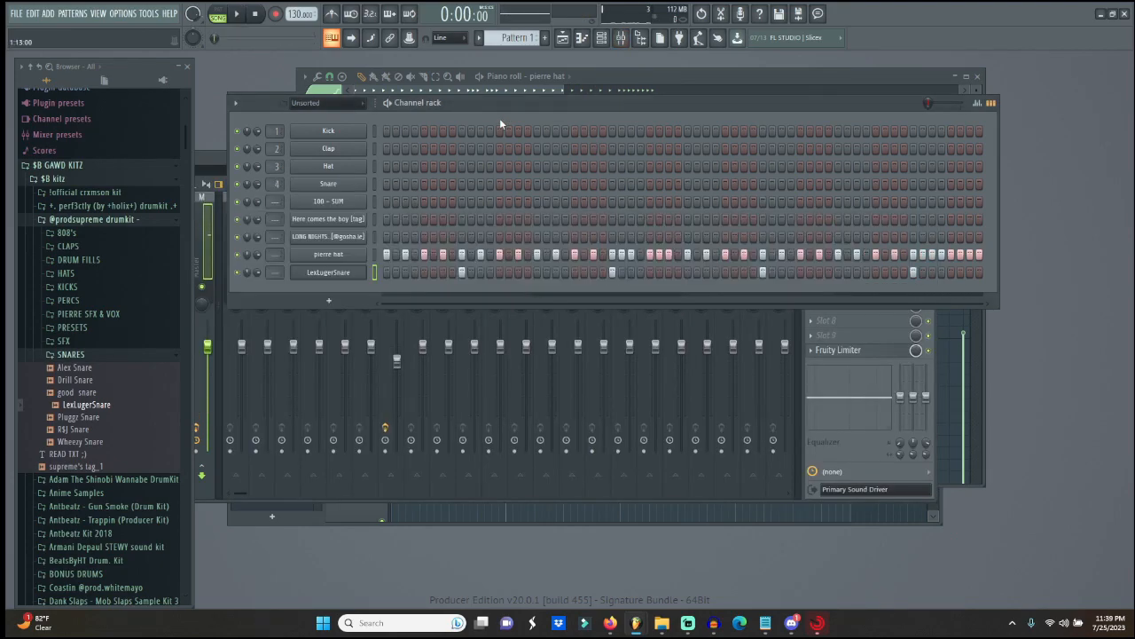
left_click_drag(275, 272, 275, 263)
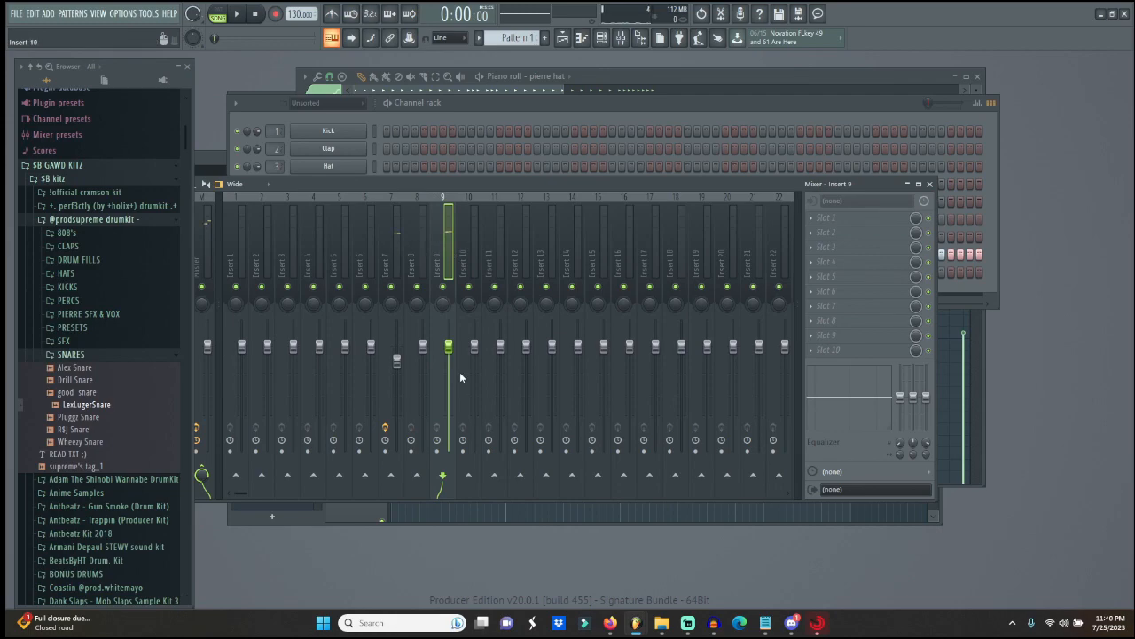
right_click(390, 476)
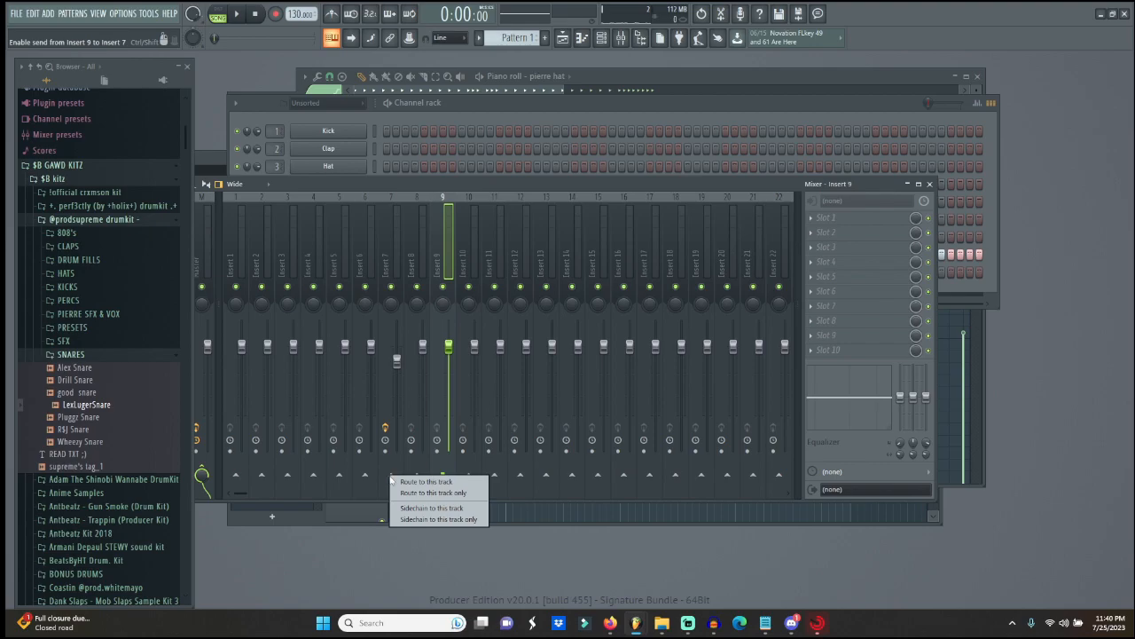
left_click(432, 508)
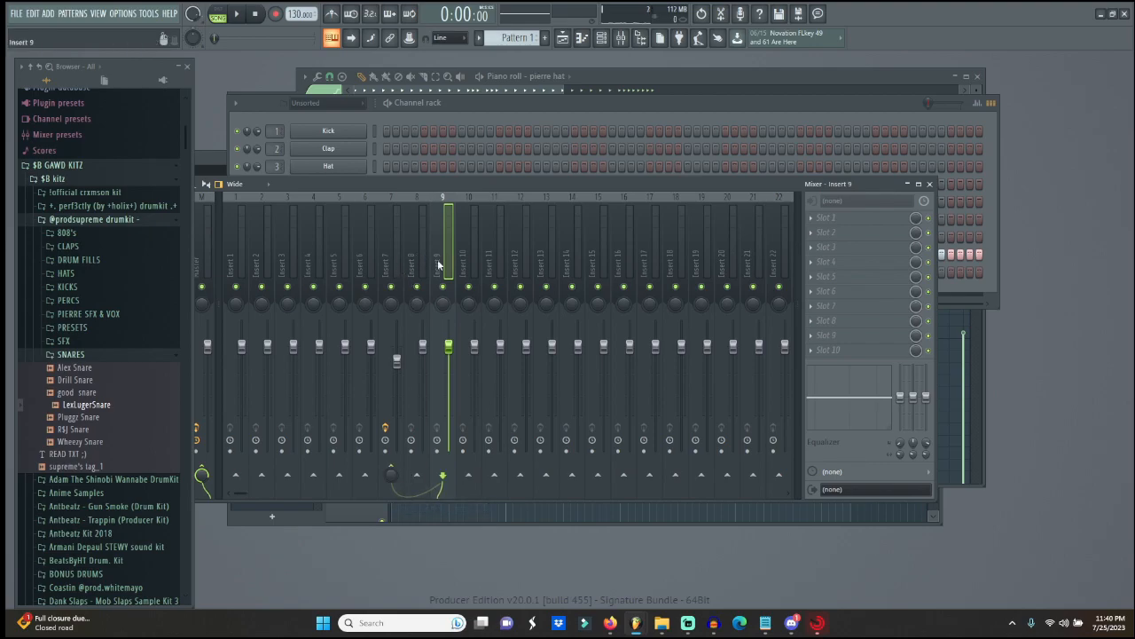
- Add Fruity Limiter to the second effect slot of Insert 7, in compressor mode with Insert 9 as its sidechain source
left_click(389, 247)
left_click(810, 232)
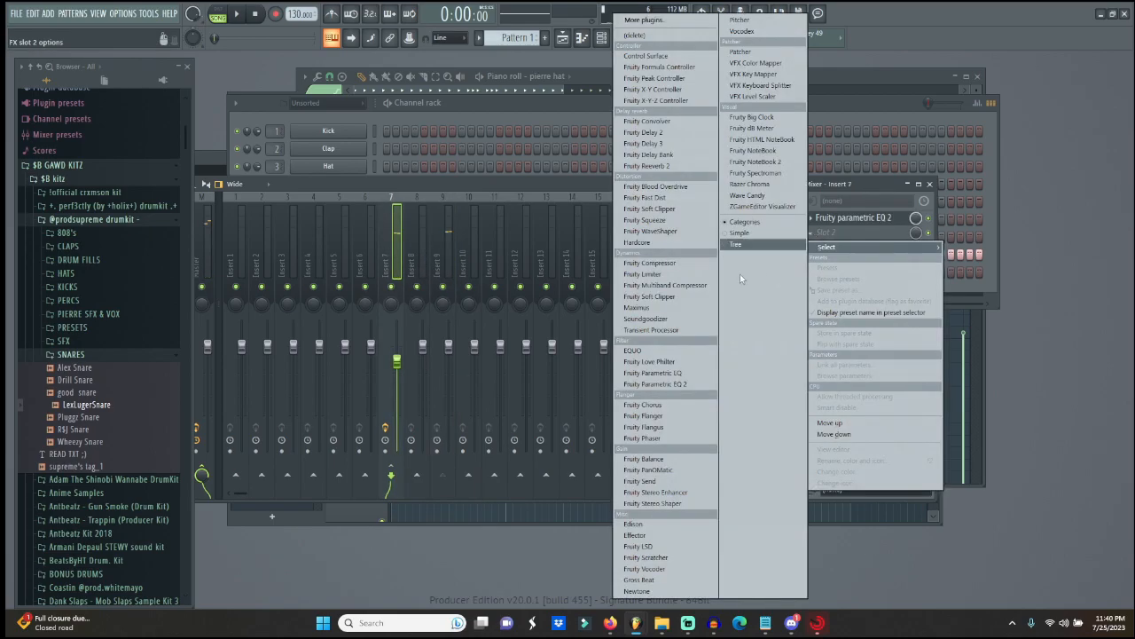
left_click(646, 274)
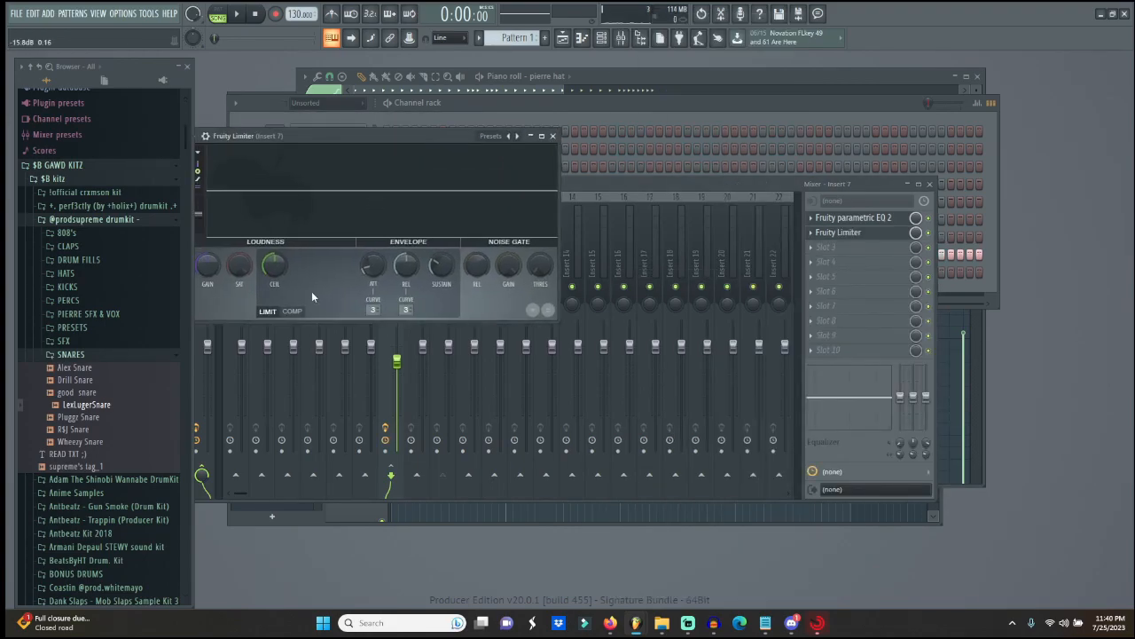
left_click(293, 312)
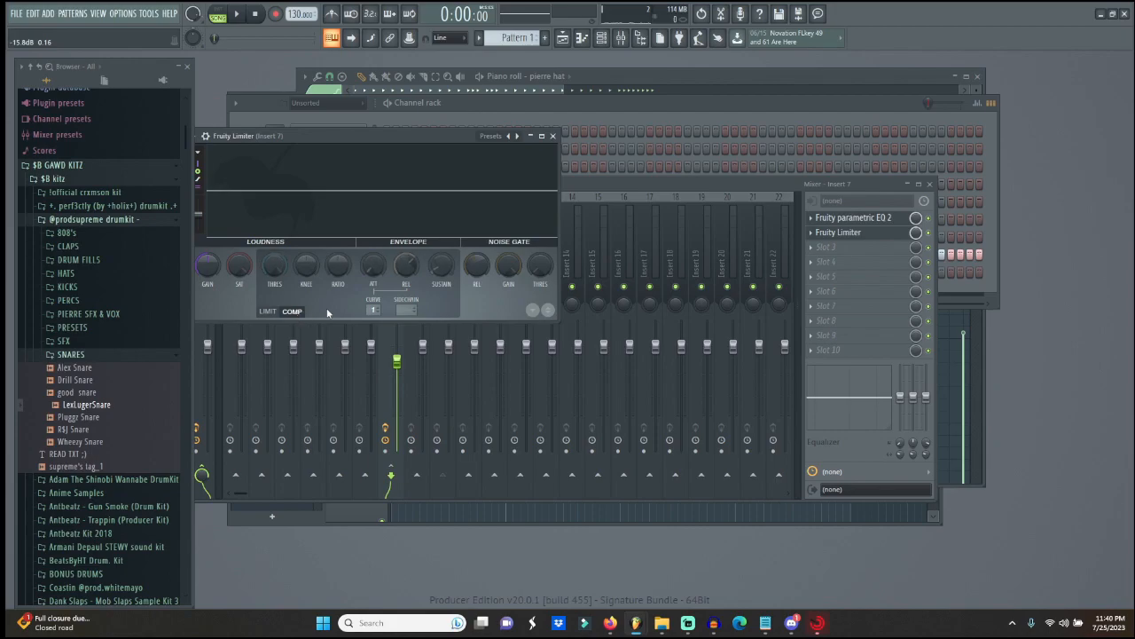
left_click(404, 309)
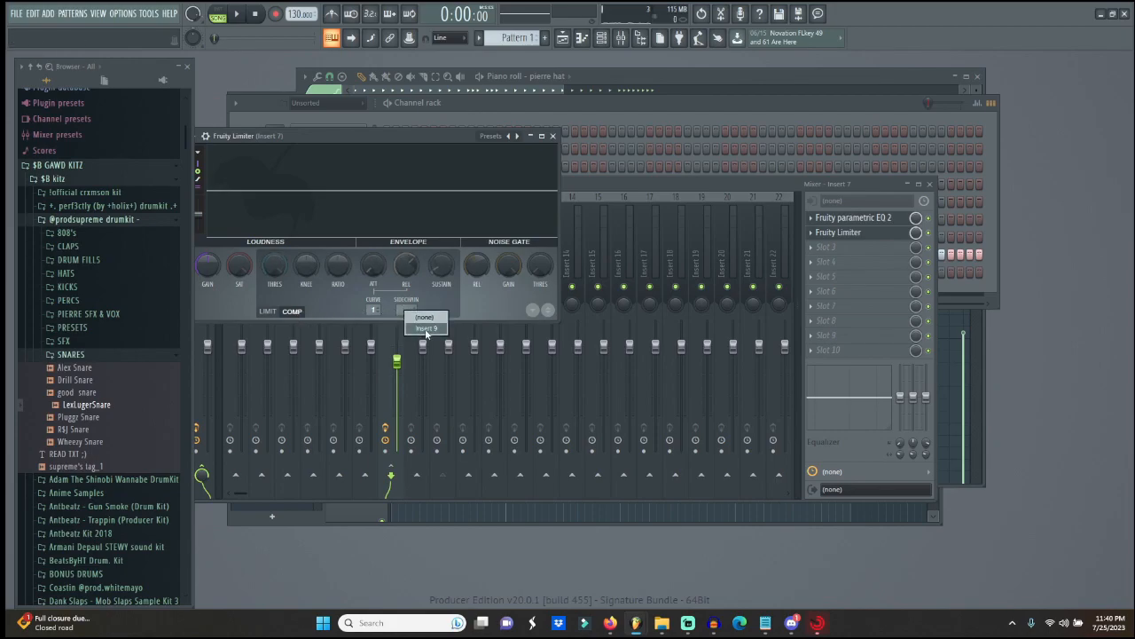
left_click(425, 329)
left_click_drag(336, 138, 652, 251)
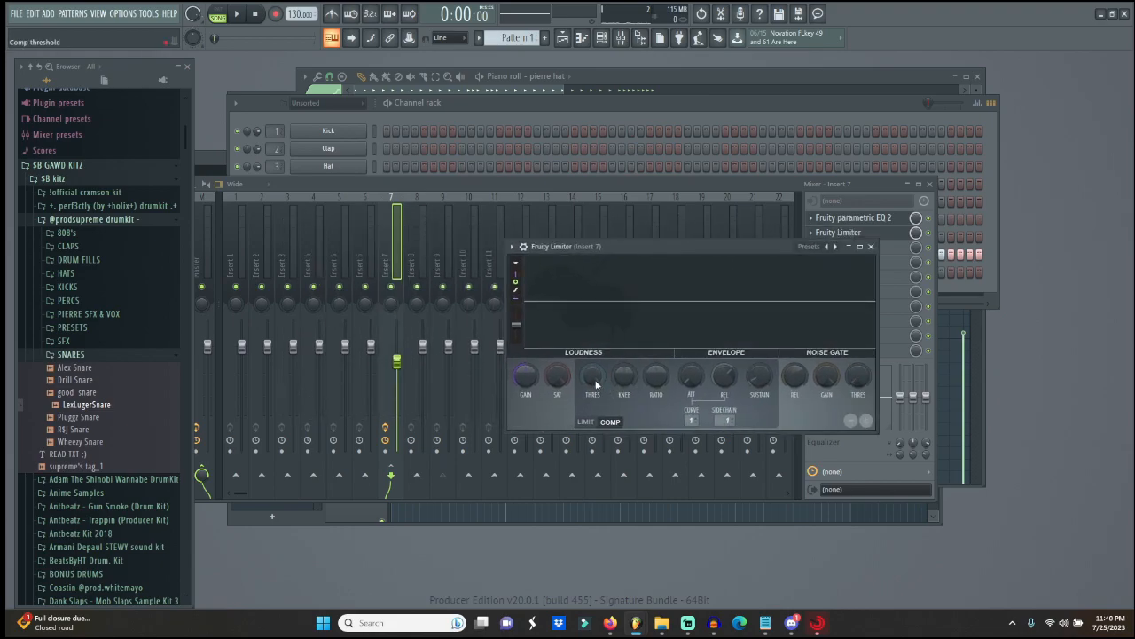
- Lower the compressor threshold to about -29.9 dB and raise the knee to about 54% while auditioning the loop
left_click_drag(595, 385, 595, 414)
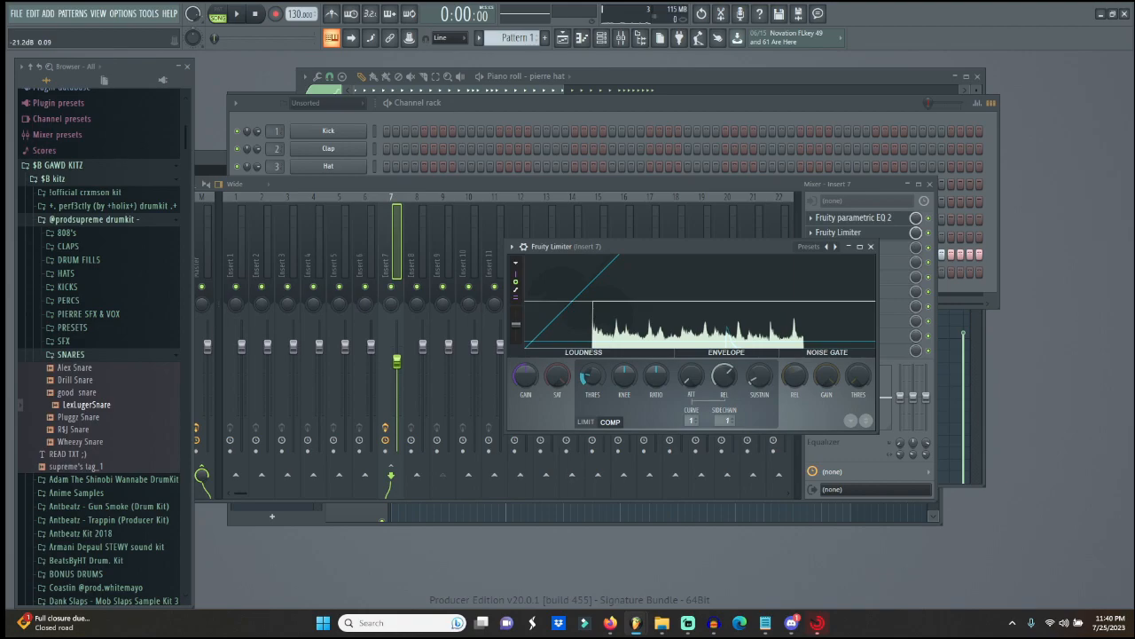
left_click_drag(626, 376, 626, 360)
key("space")
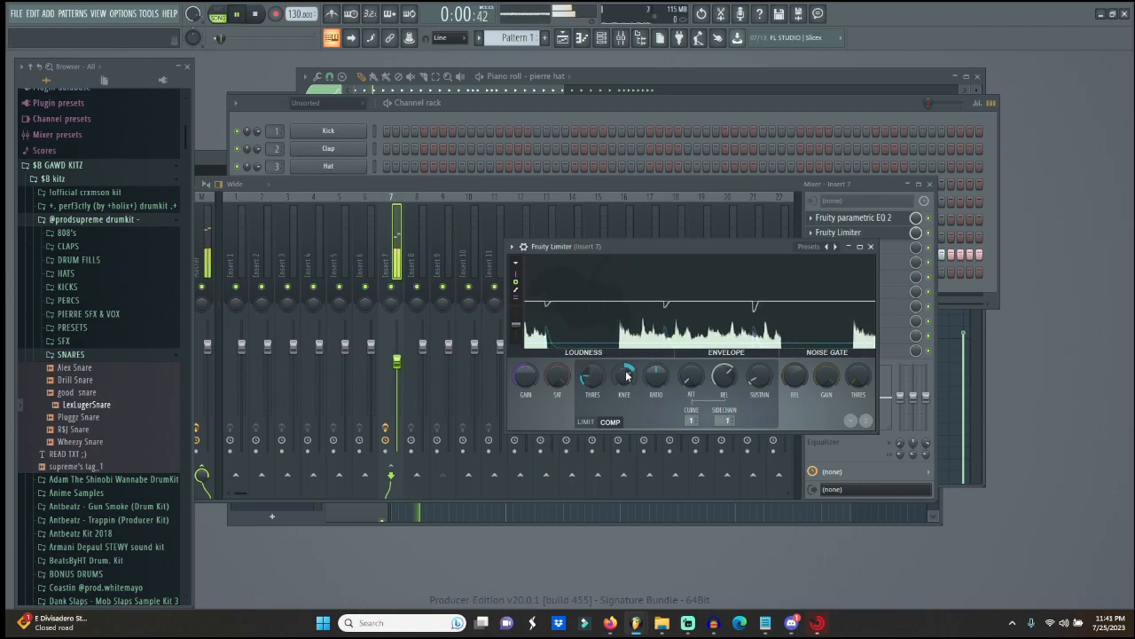
mouse_move(626, 376)
left_mouse_down()
mouse_move(626, 359)
mouse_move(626, 385)
left_mouse_up()
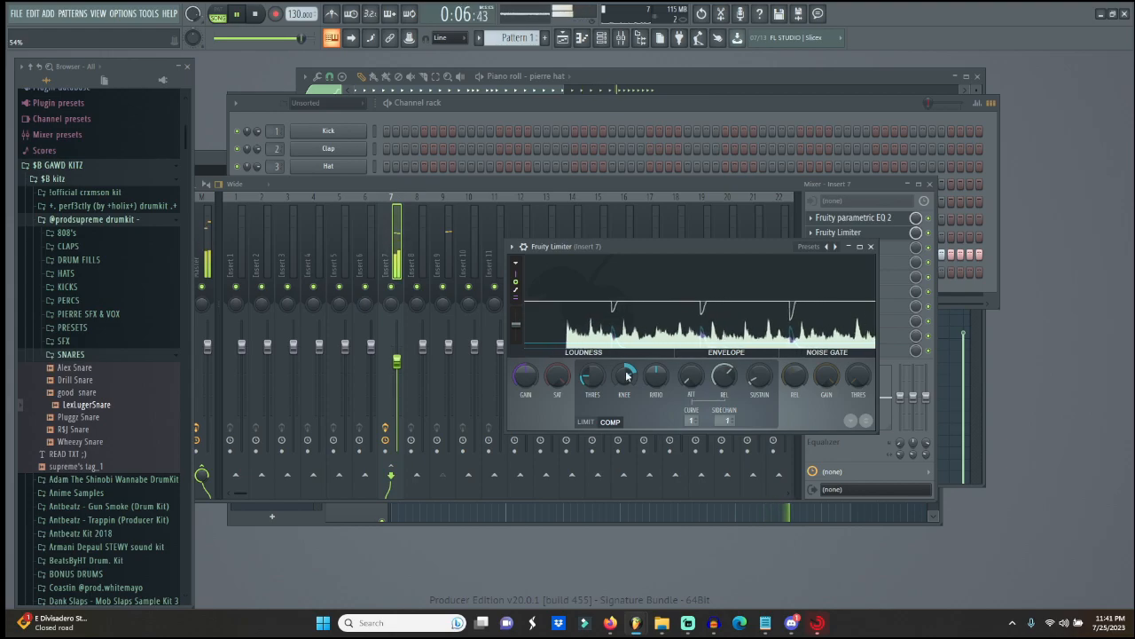
key("space")
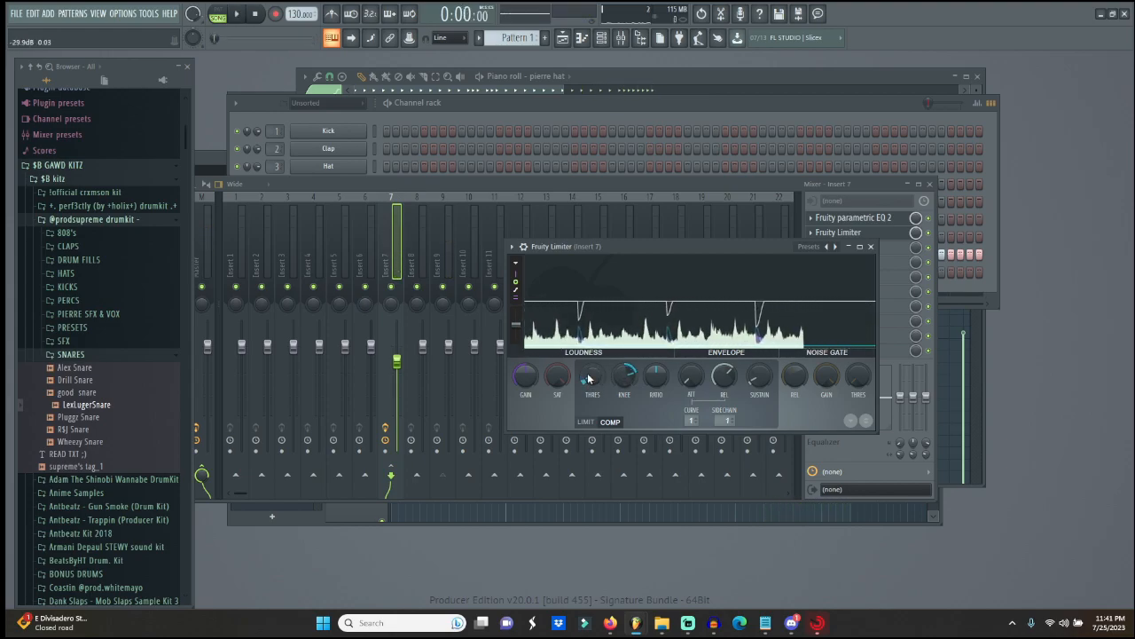
- Raise the compressor ratio to about 11.2:1 while auditioning the snare's ducking effect on the loop
left_click_drag(659, 386, 662, 379)
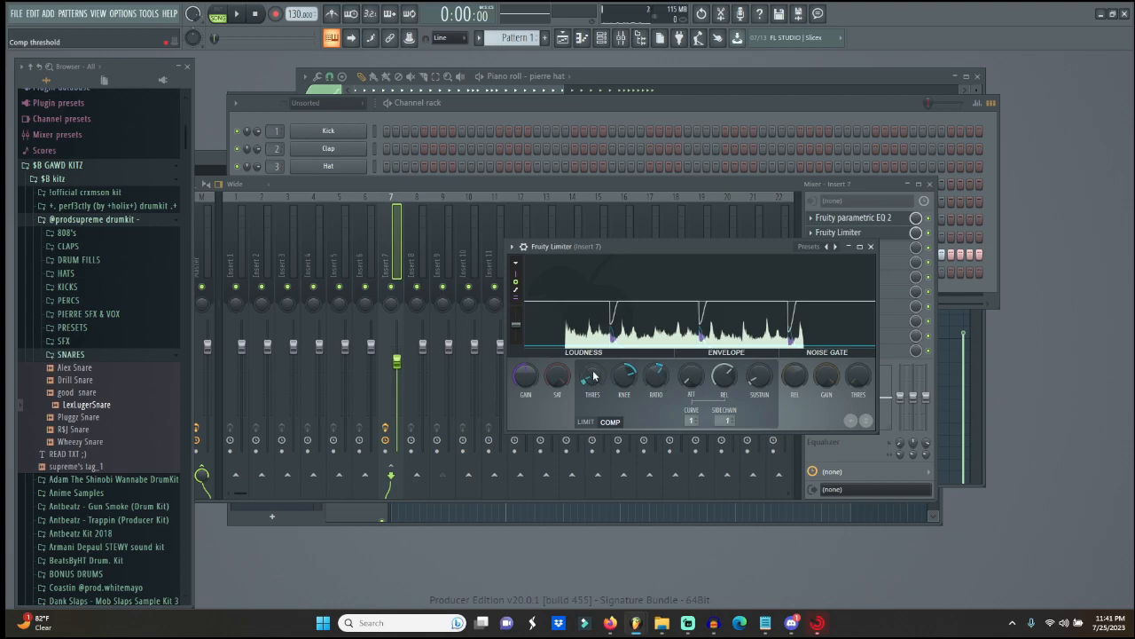
key("space")
left_click_drag(658, 379, 659, 368)
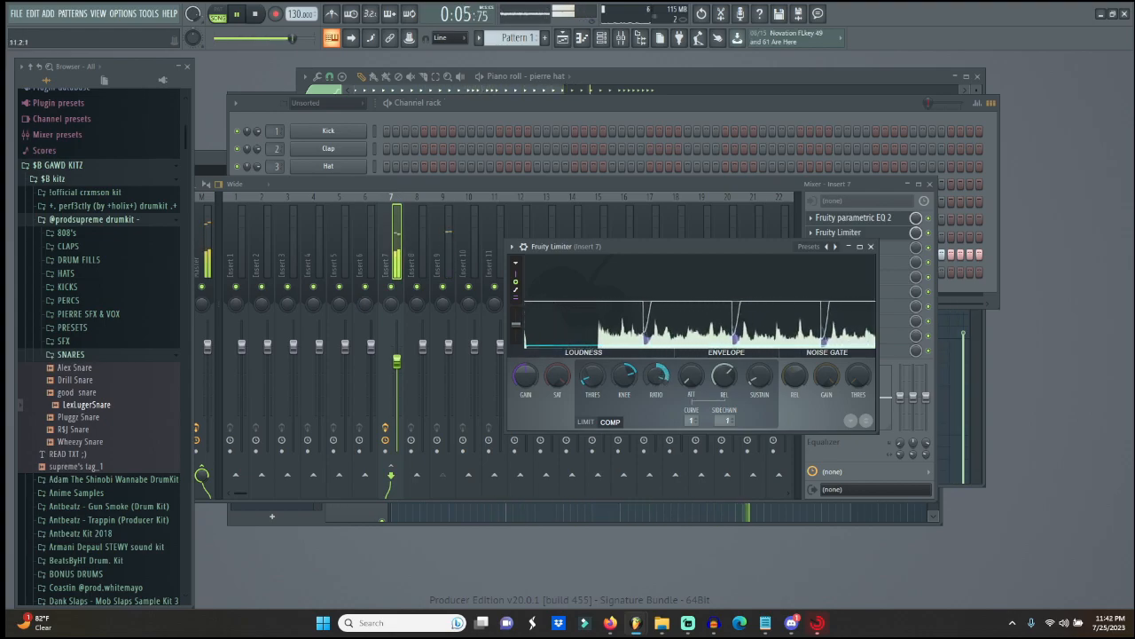
key("space")
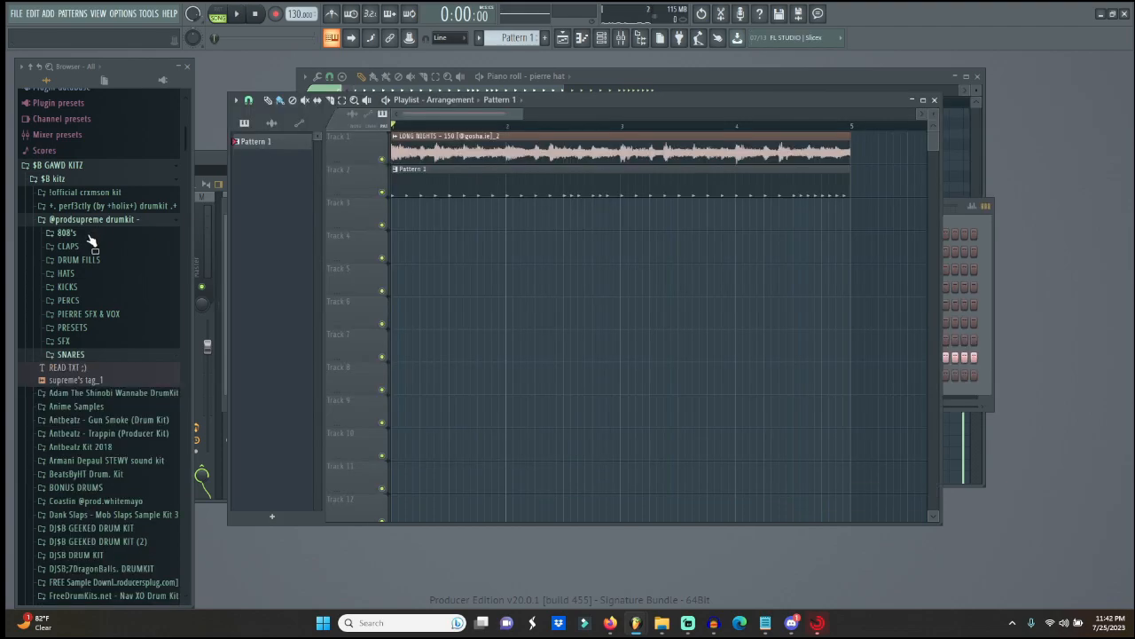
- Preview samples in the drumkit's 808's folder during playback and load Sub 808 as a new channel
left_click(88, 236)
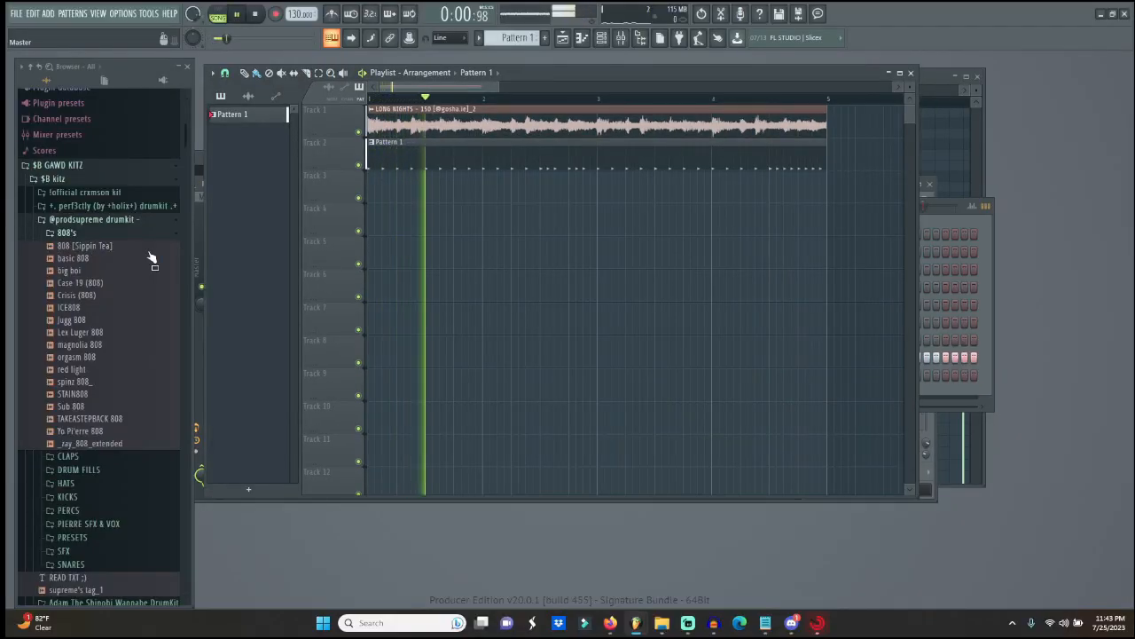
left_click(115, 248)
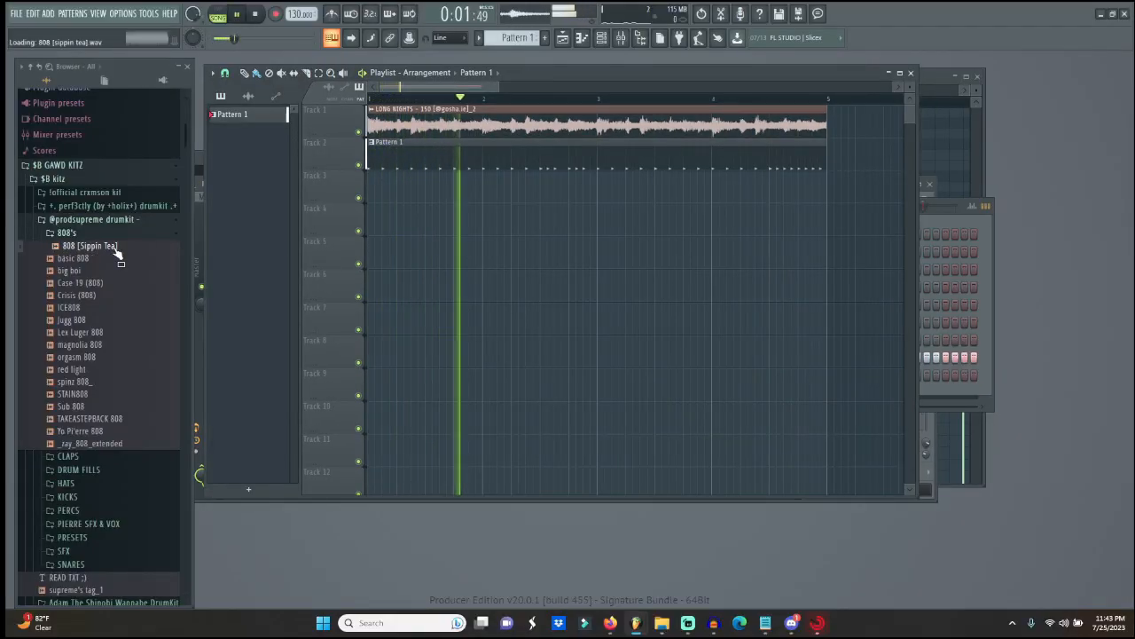
left_click(101, 261)
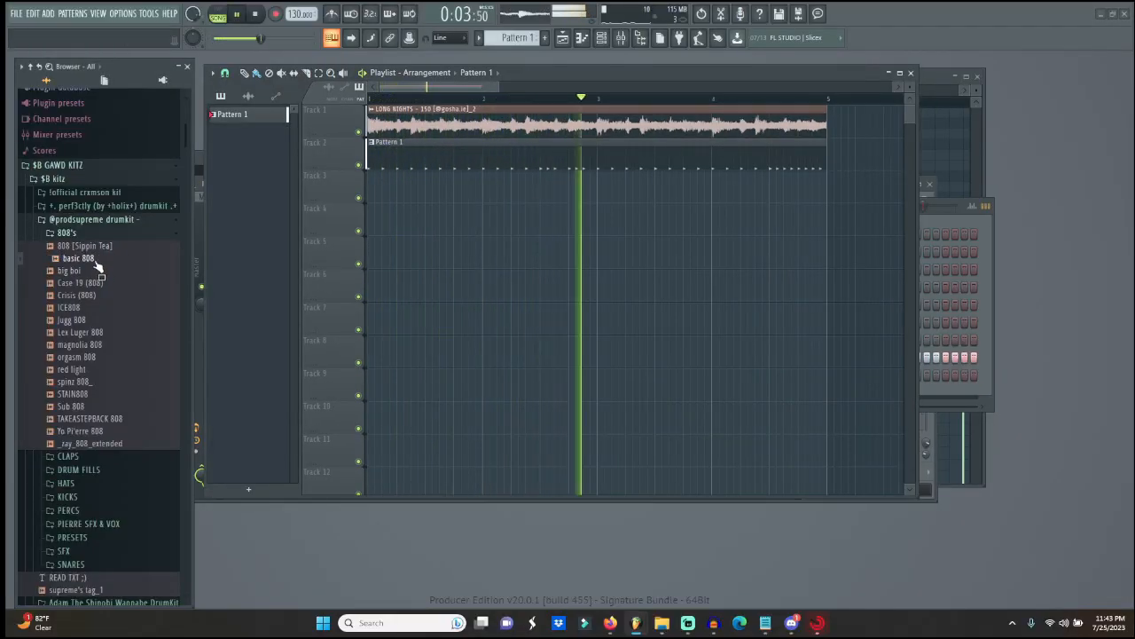
left_click(87, 355)
left_click(85, 369)
left_click(89, 382)
left_click(90, 396)
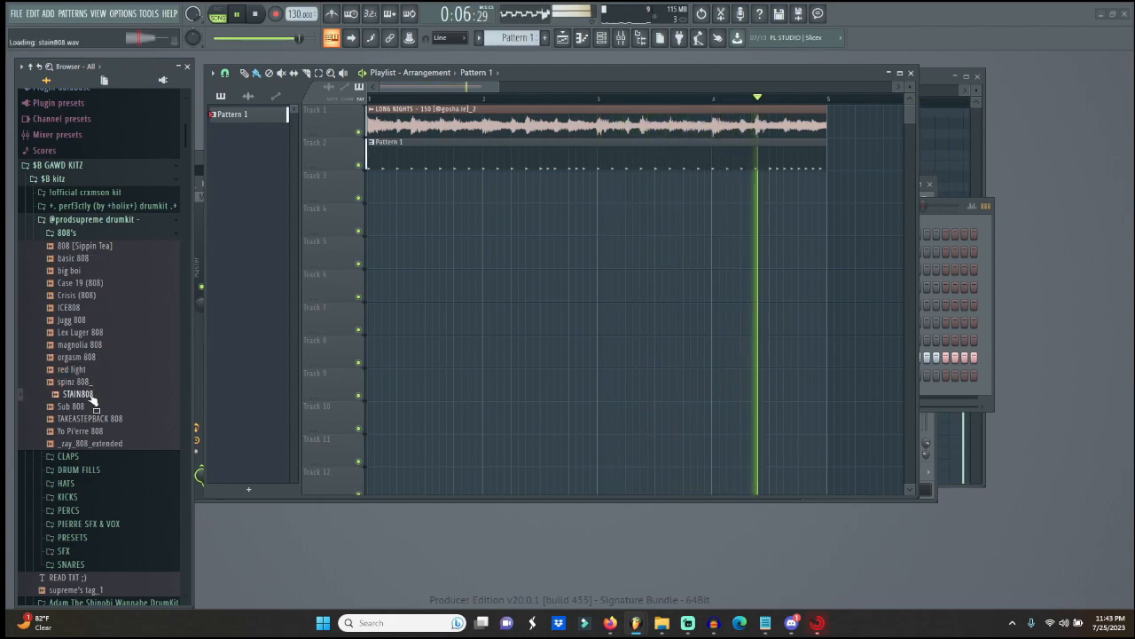
left_click(92, 384)
left_click(89, 394)
left_click(89, 406)
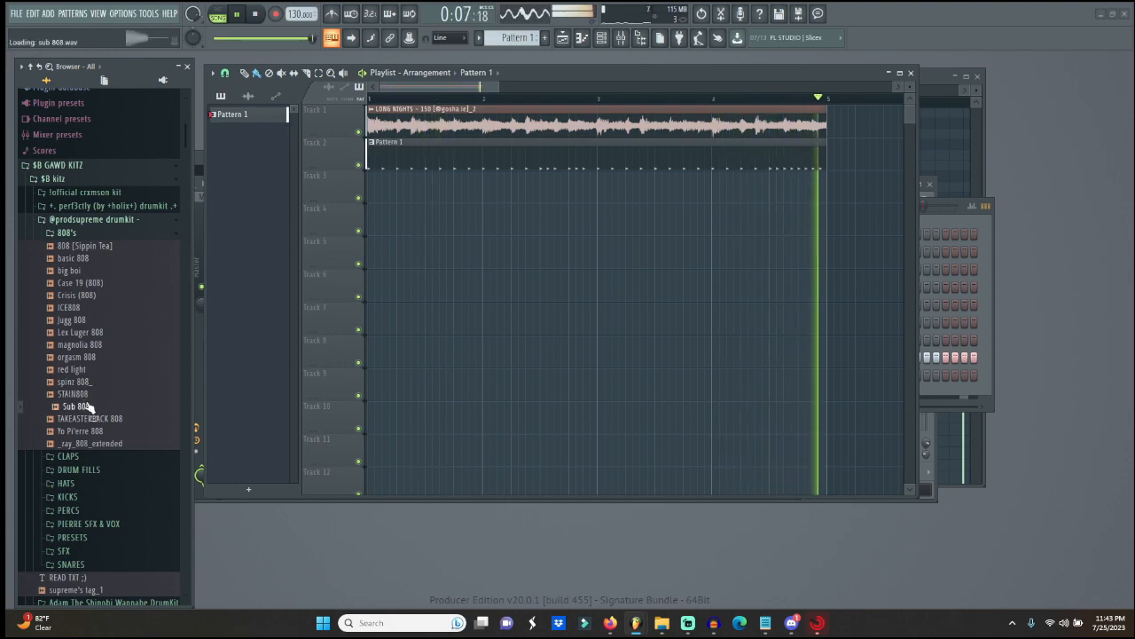
right_click(89, 407)
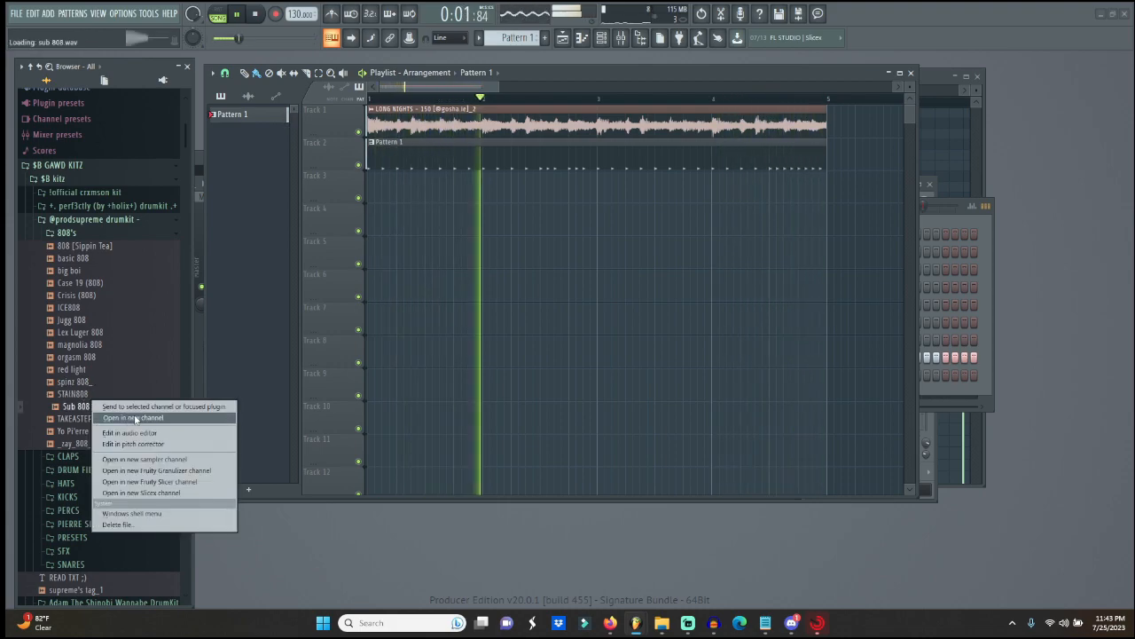
left_click(129, 418)
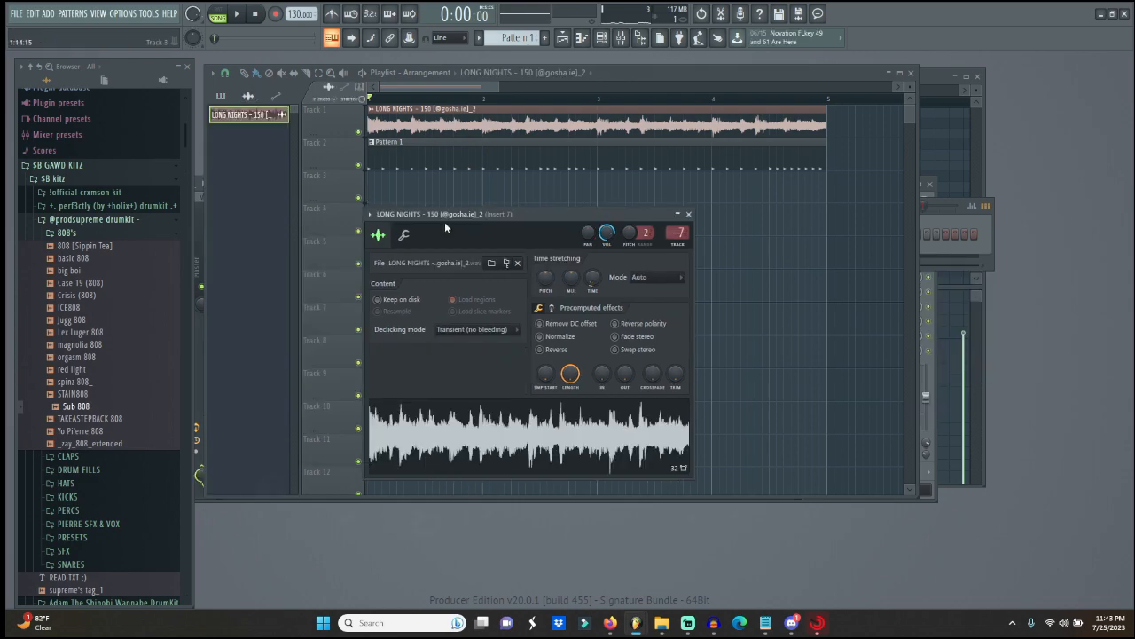
- Open the LONG NIGHTS sample for editing in Edison and move the editor aside
left_click(370, 214)
mouse_move(563, 270)
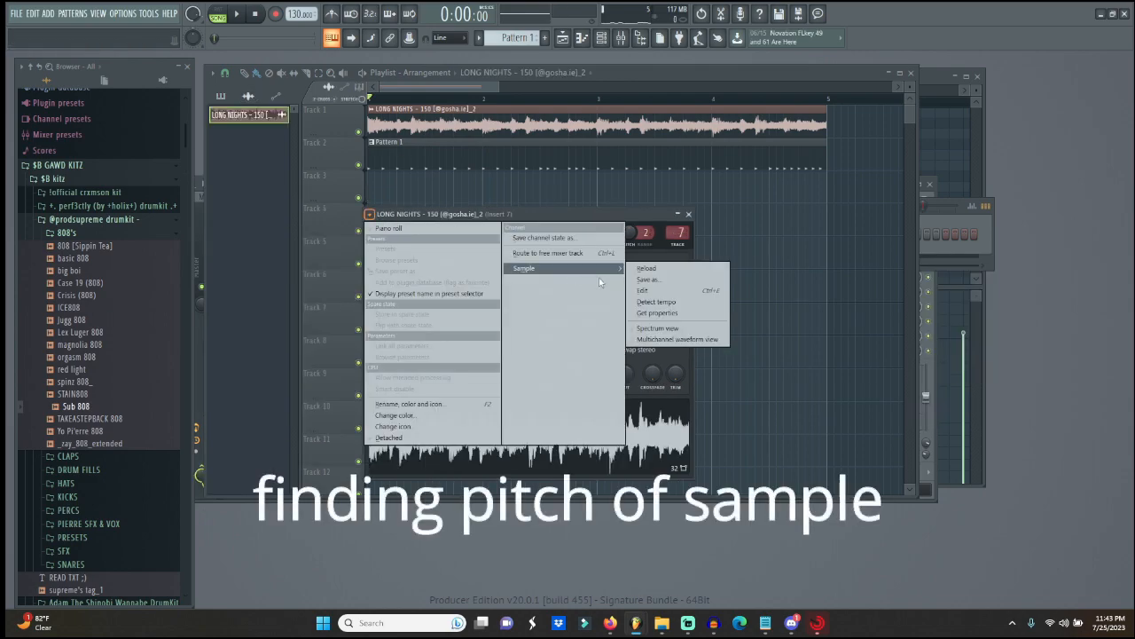
left_click(646, 290)
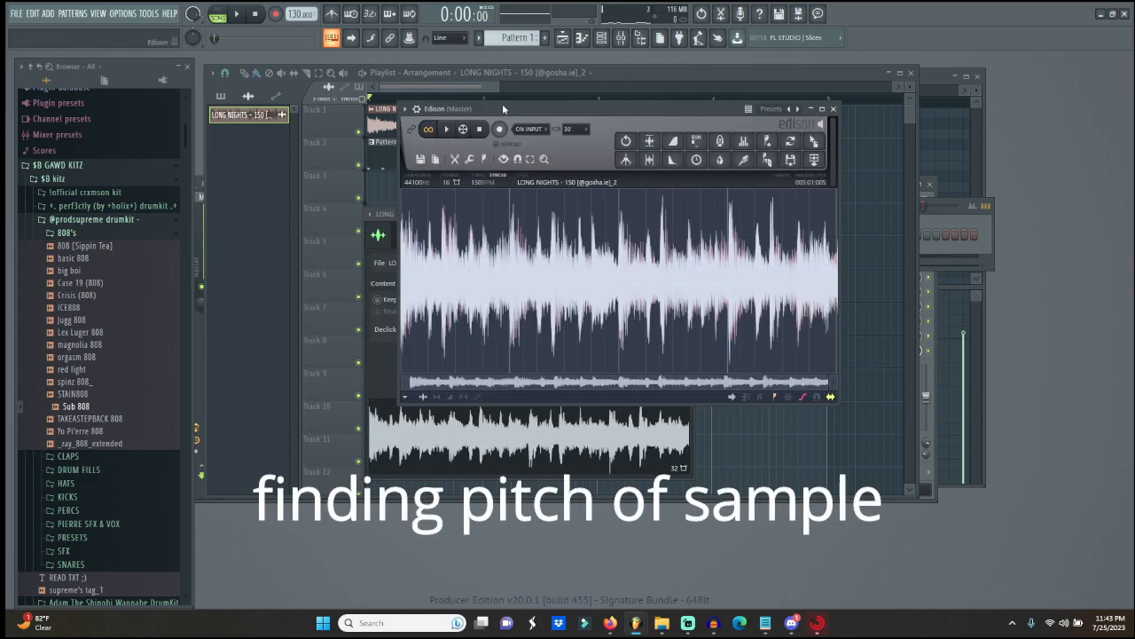
left_click_drag(503, 108, 416, 111)
- Detect the pitch regions of the LONG NIGHTS sample and examine the note markers near its start
left_click(396, 161)
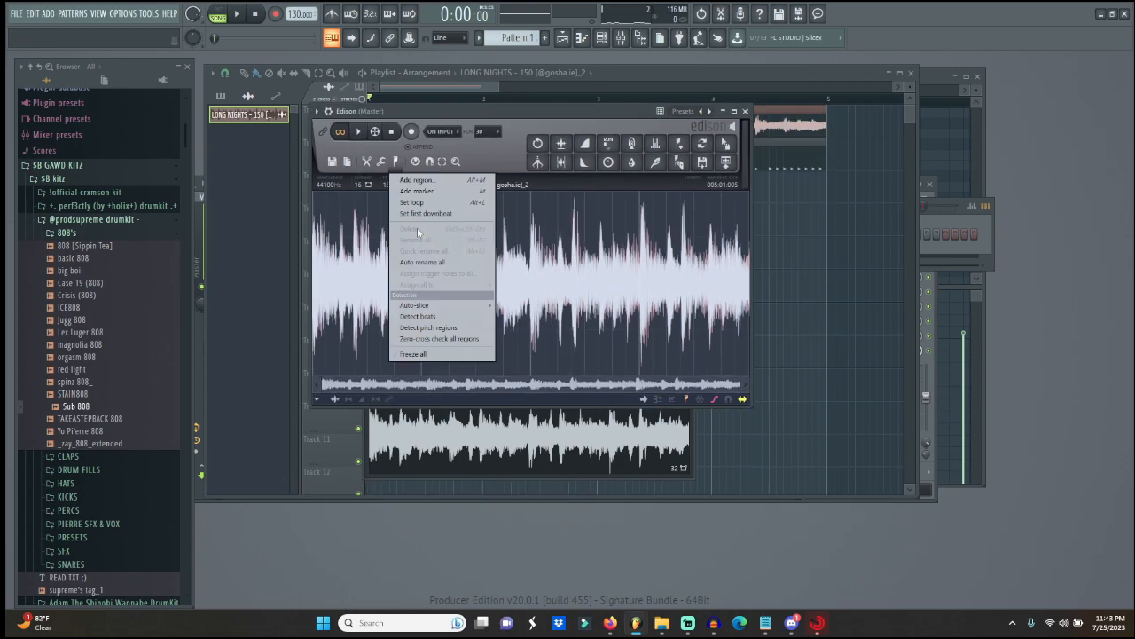
left_click(415, 161)
left_click(512, 122)
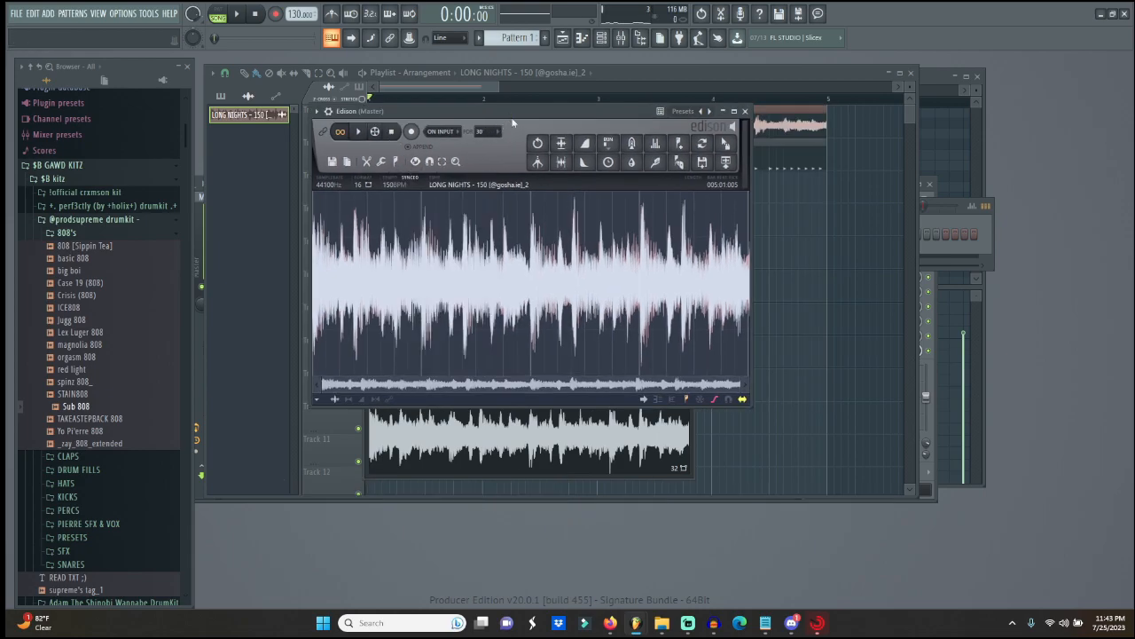
left_click(397, 161)
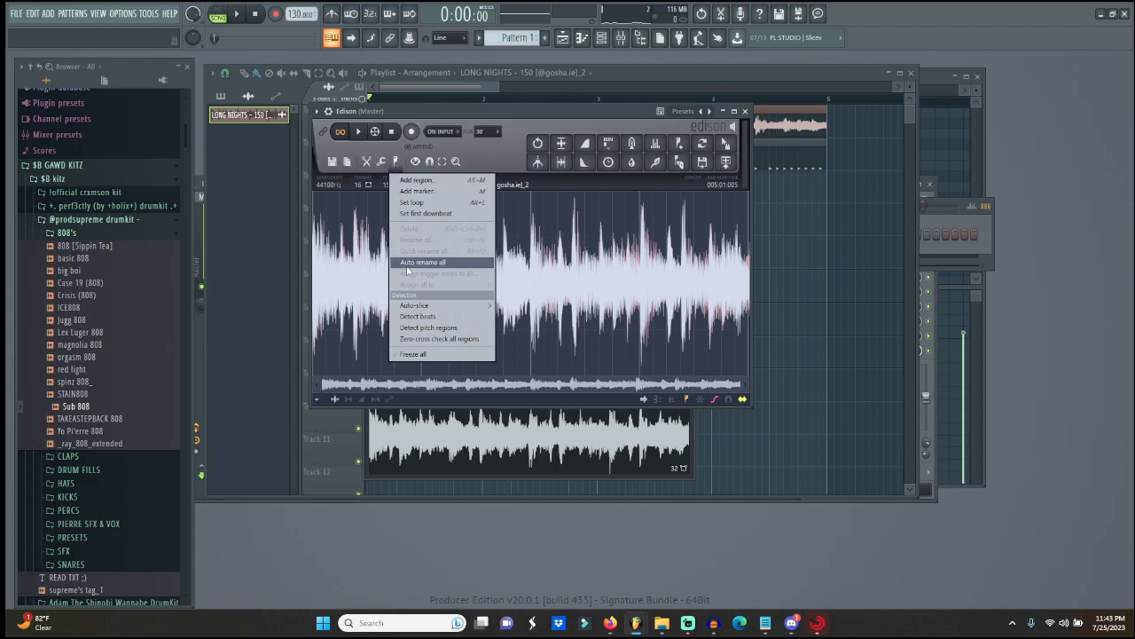
left_click(432, 327)
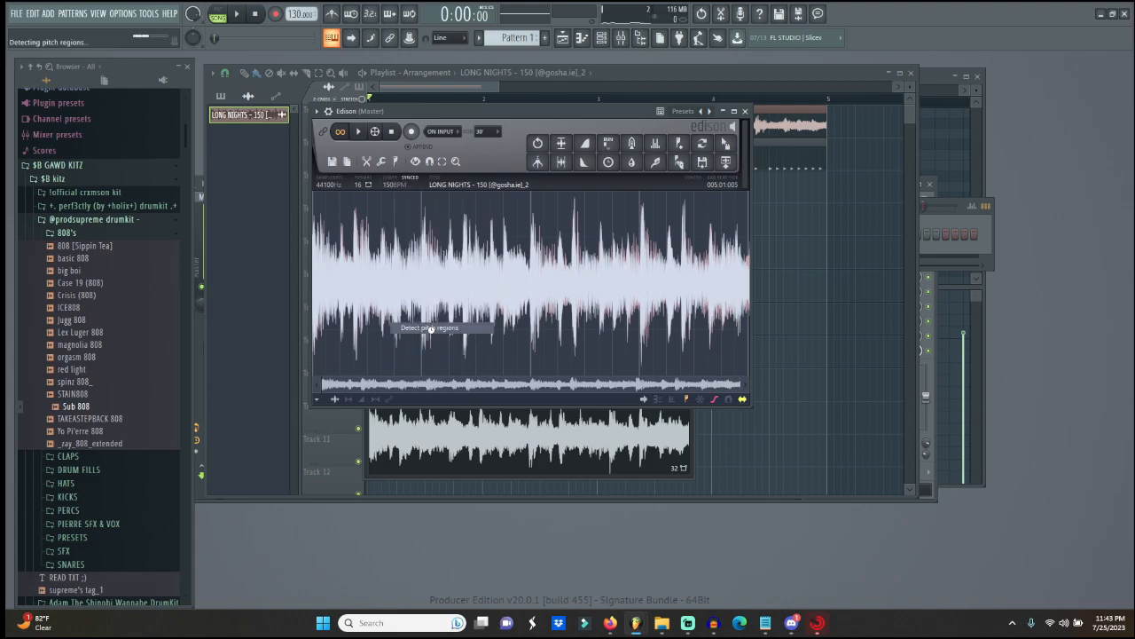
left_click_drag(431, 233, 262, 235)
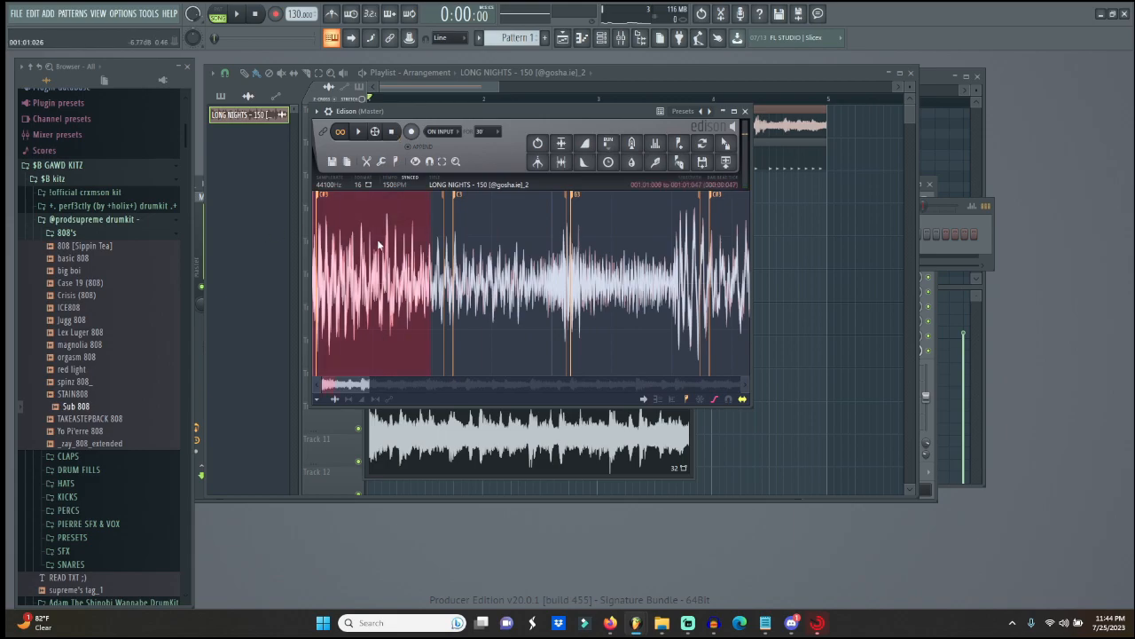
left_click_drag(533, 242, 425, 310)
left_click_drag(369, 384, 466, 367)
left_click(481, 90)
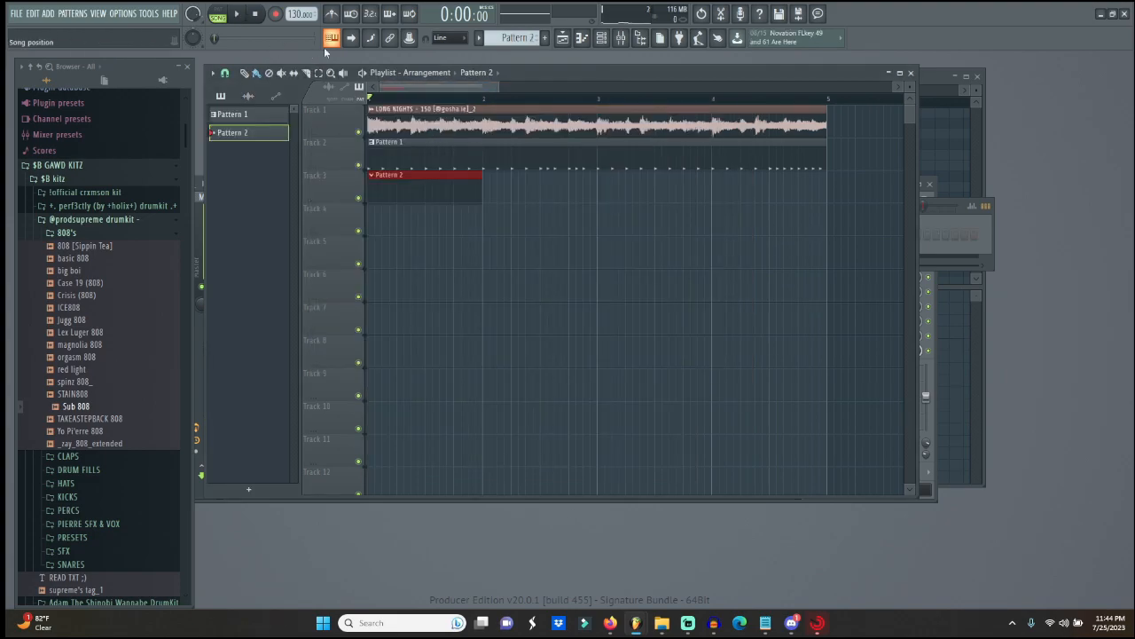
- Open the Sub 808 channel's instrument settings, set its root note to B4 and audition it
double_click(441, 187)
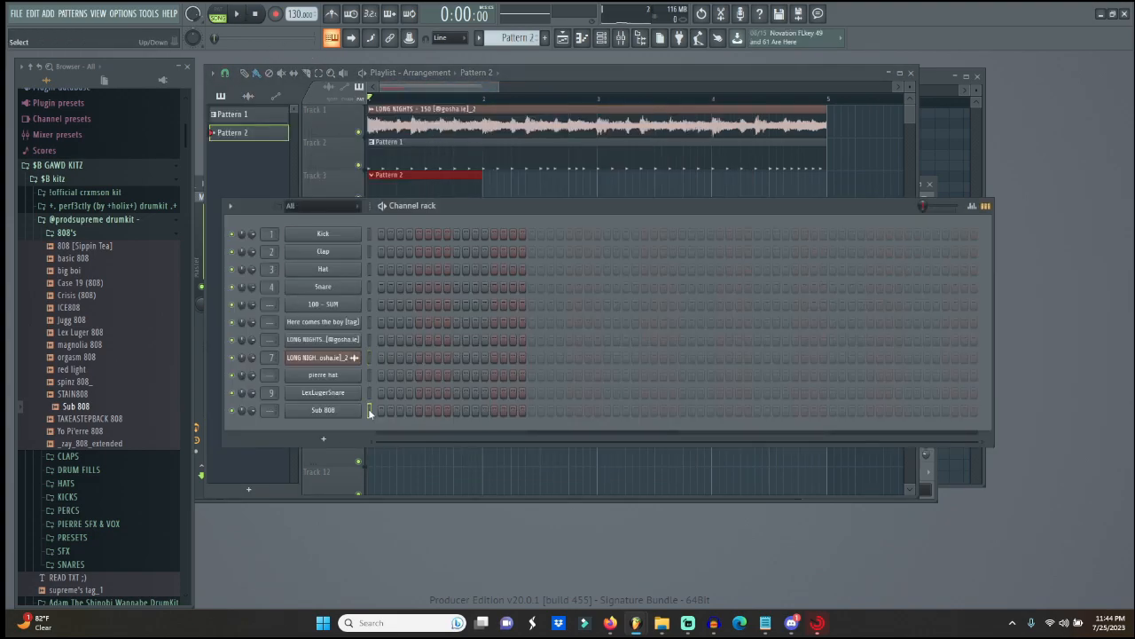
left_click(335, 410)
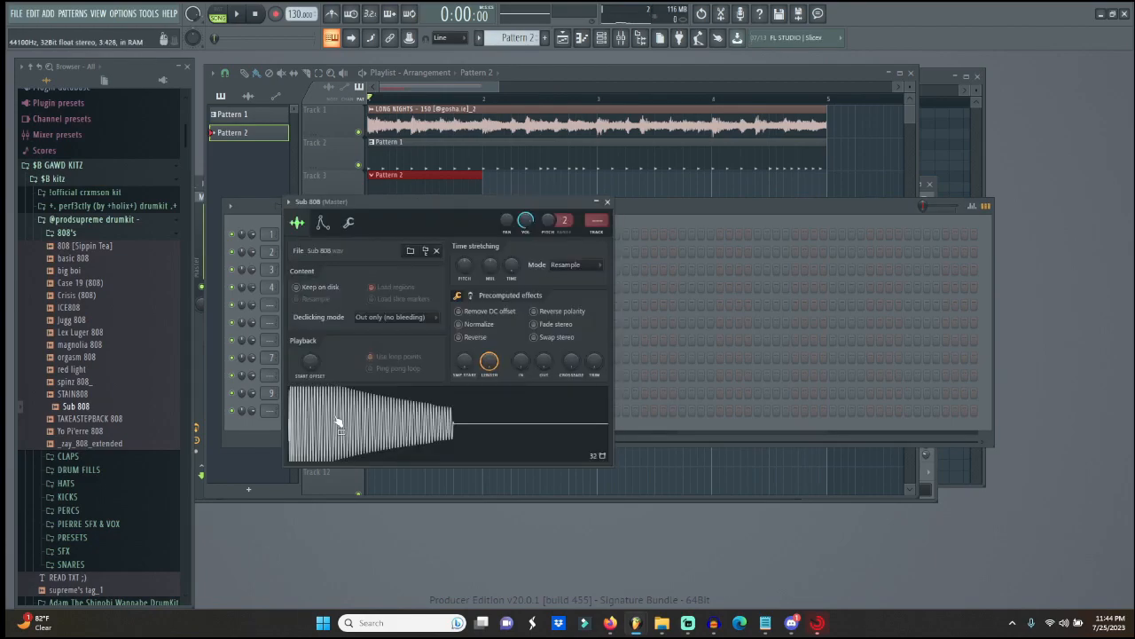
left_click(323, 222)
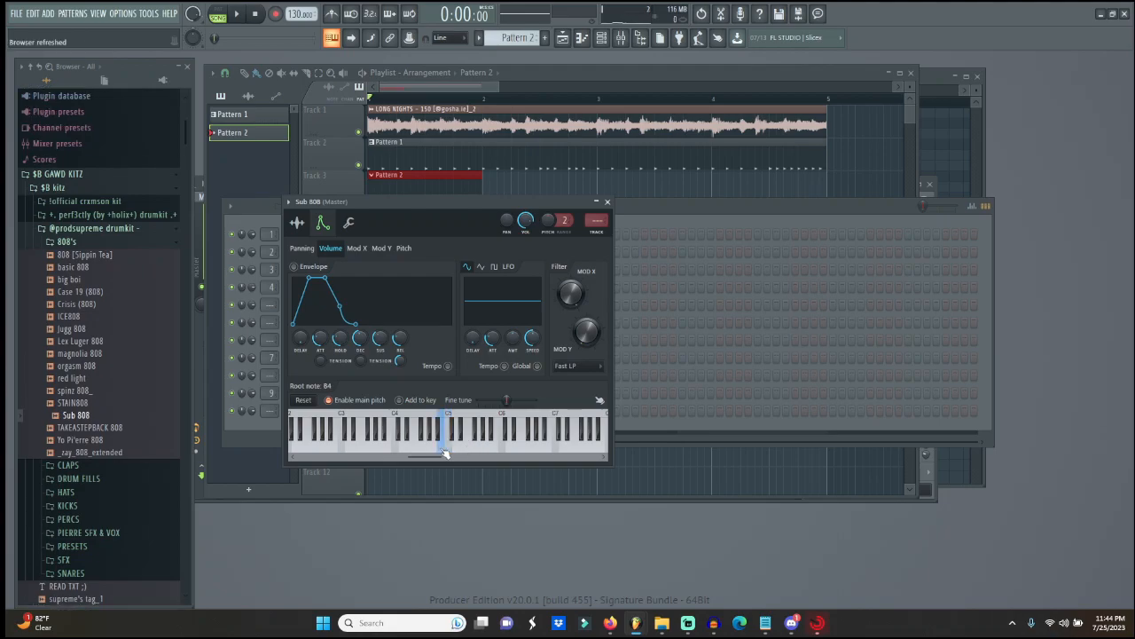
left_click(444, 451)
left_click(443, 450)
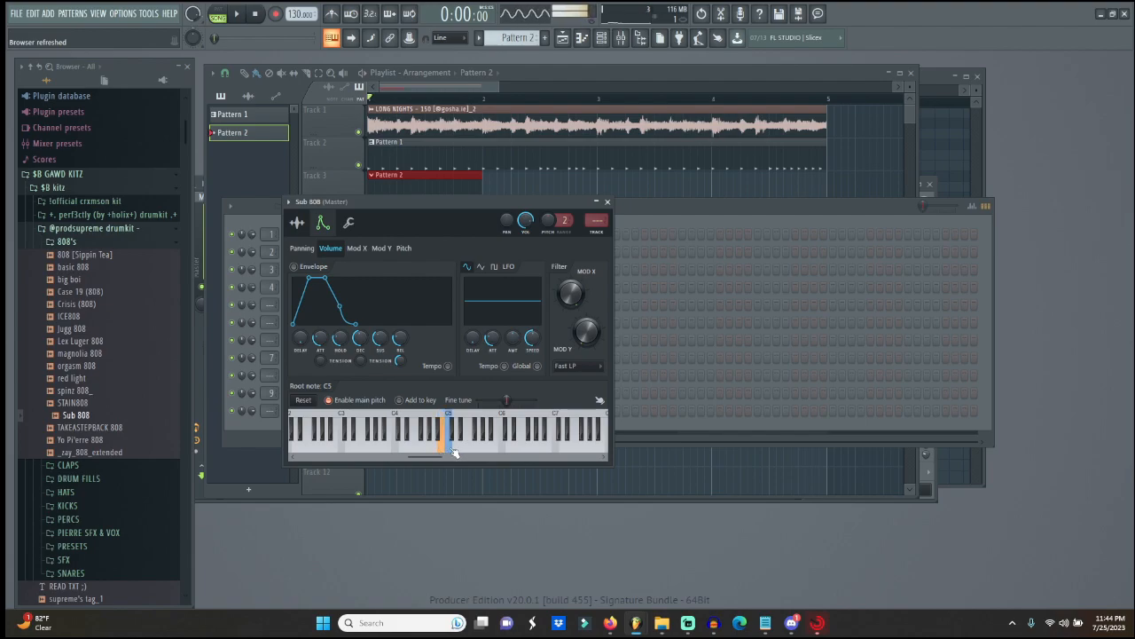
- Select all clips in the first four playlist bars and duplicate them into bars 5 to 8
left_click_drag(497, 86, 672, 109)
left_click_drag(588, 190, 361, 141)
key("ctrl+b")
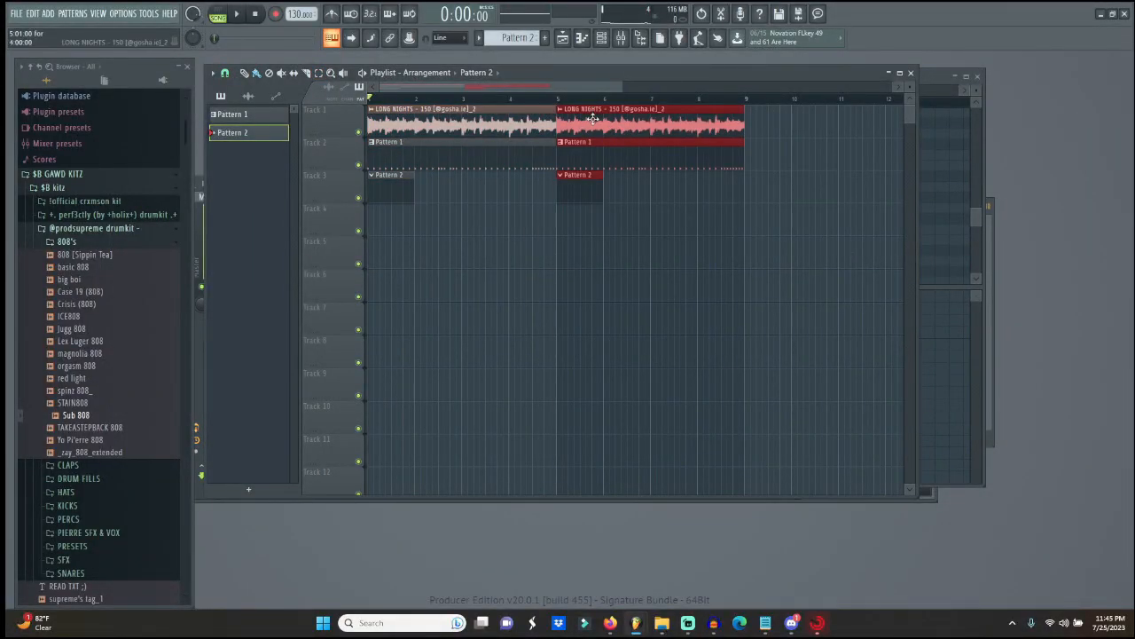
- Open Pattern 2's piano roll and play back the Sub 808 notes together with the loop
double_click(401, 191)
key("F7")
key("space")
scroll(335, 100, "up", 3)
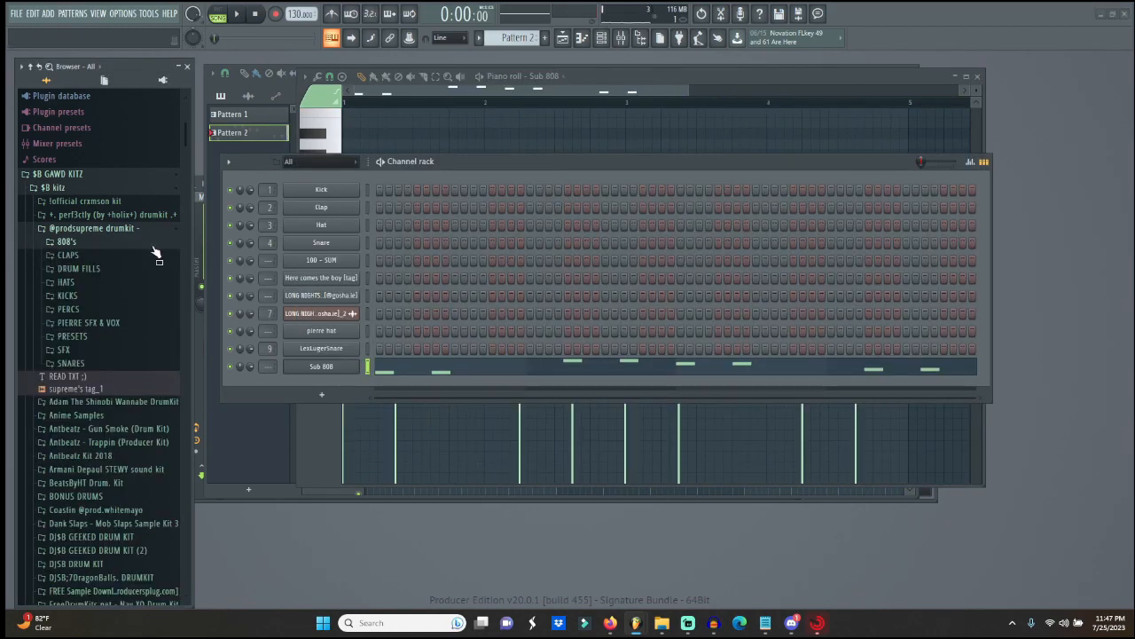
key("space")
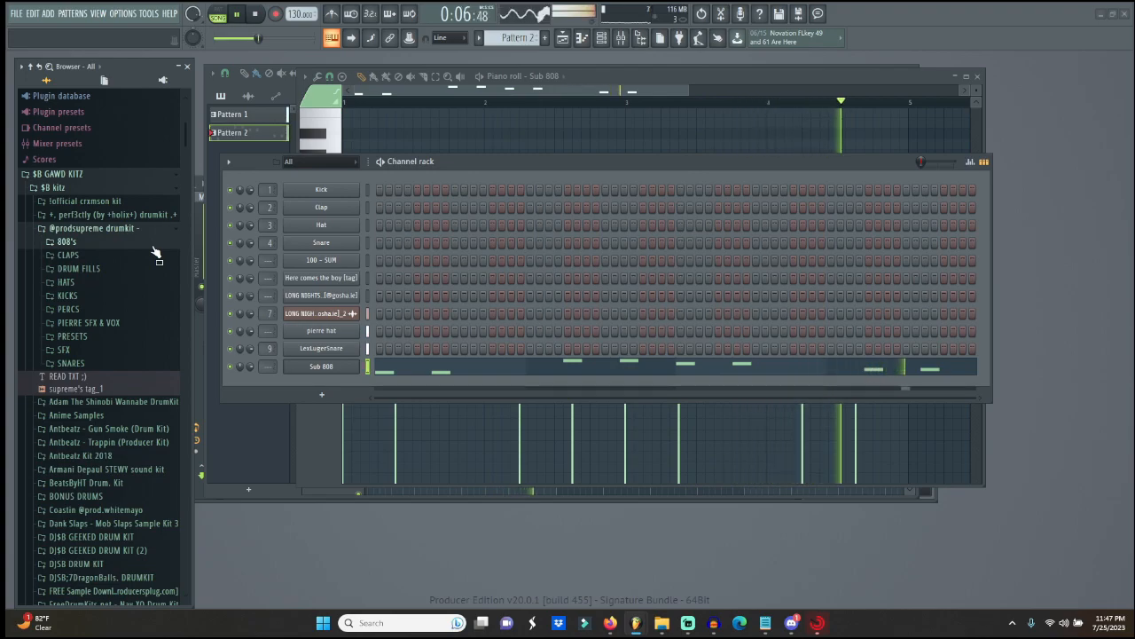
key("space")
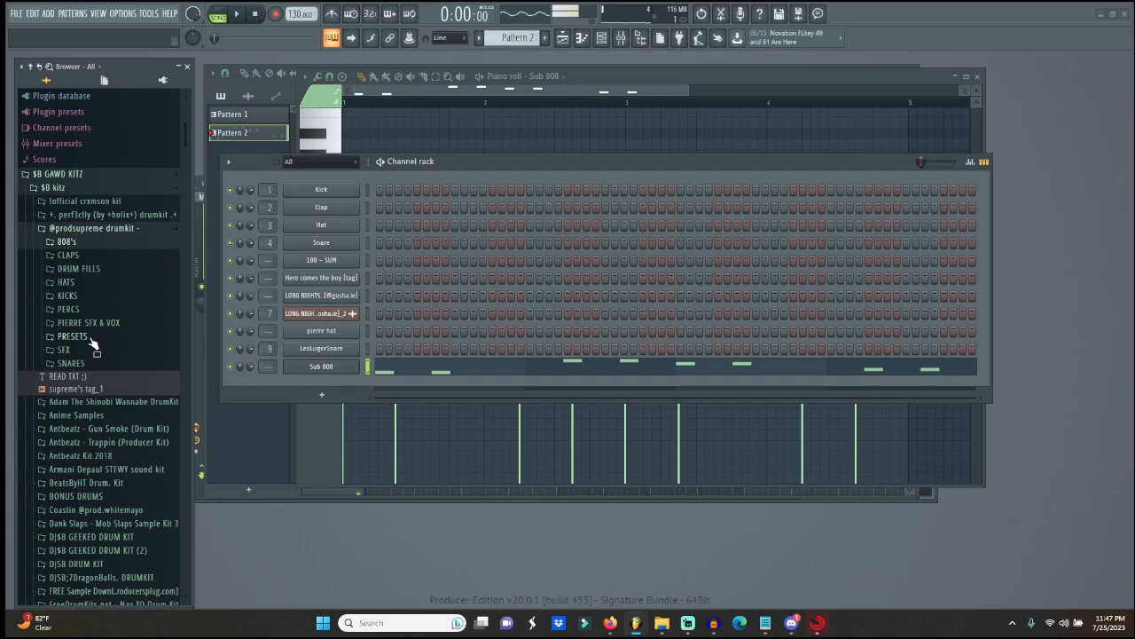
- Preview kicks from the drumkit's KICKS folder over the playing loop and load gin$eng kick as a new channel
left_click(87, 296)
left_click(100, 337)
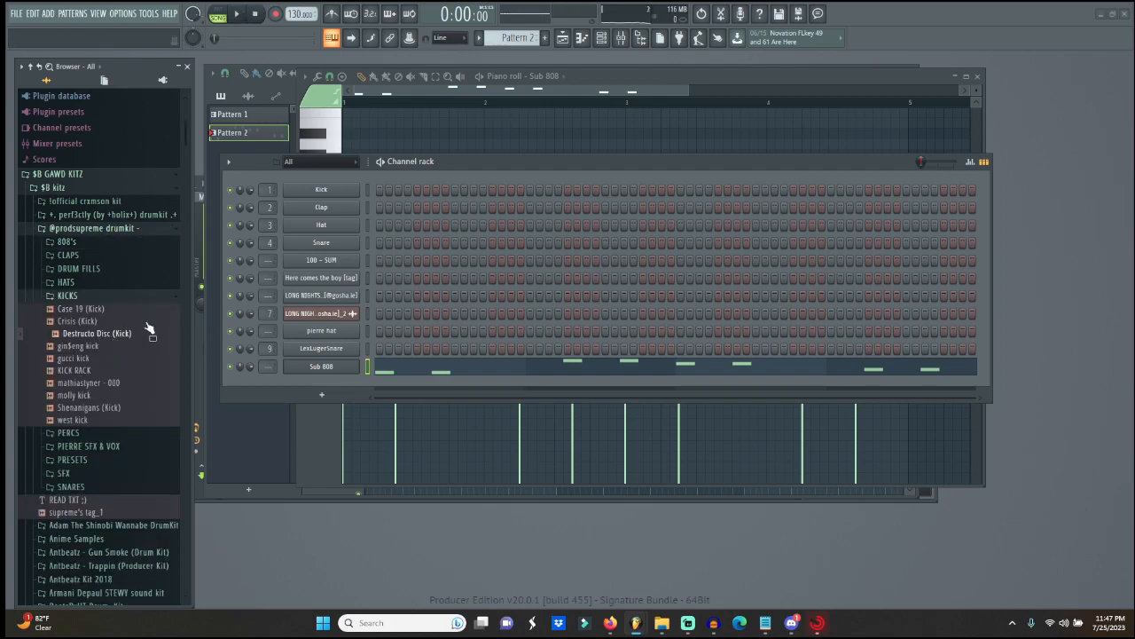
key("space")
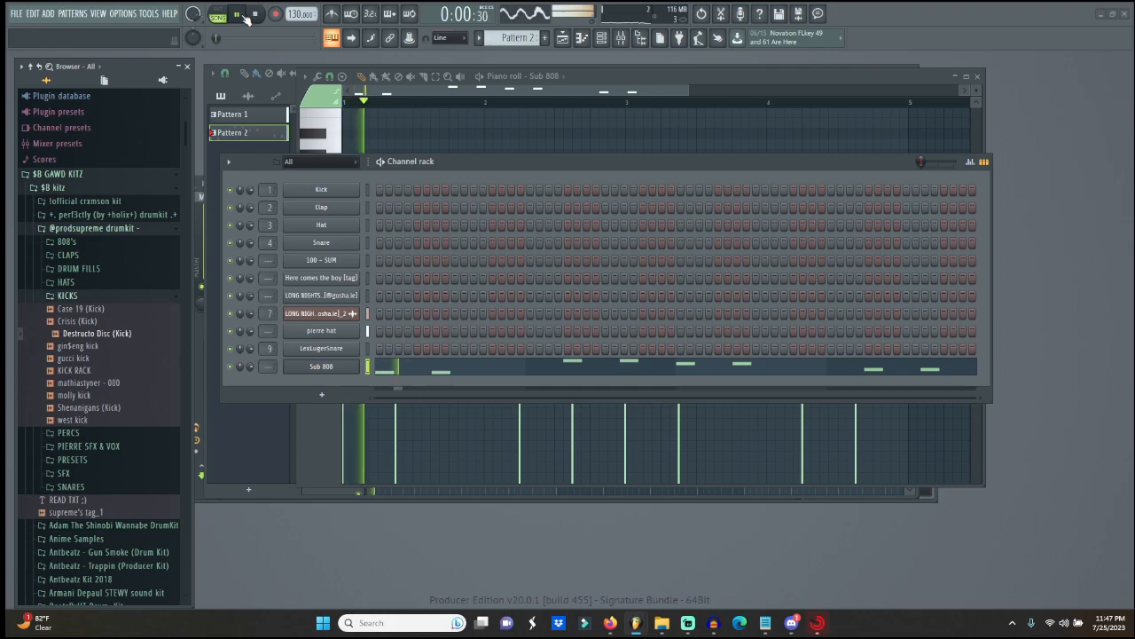
left_click(97, 346)
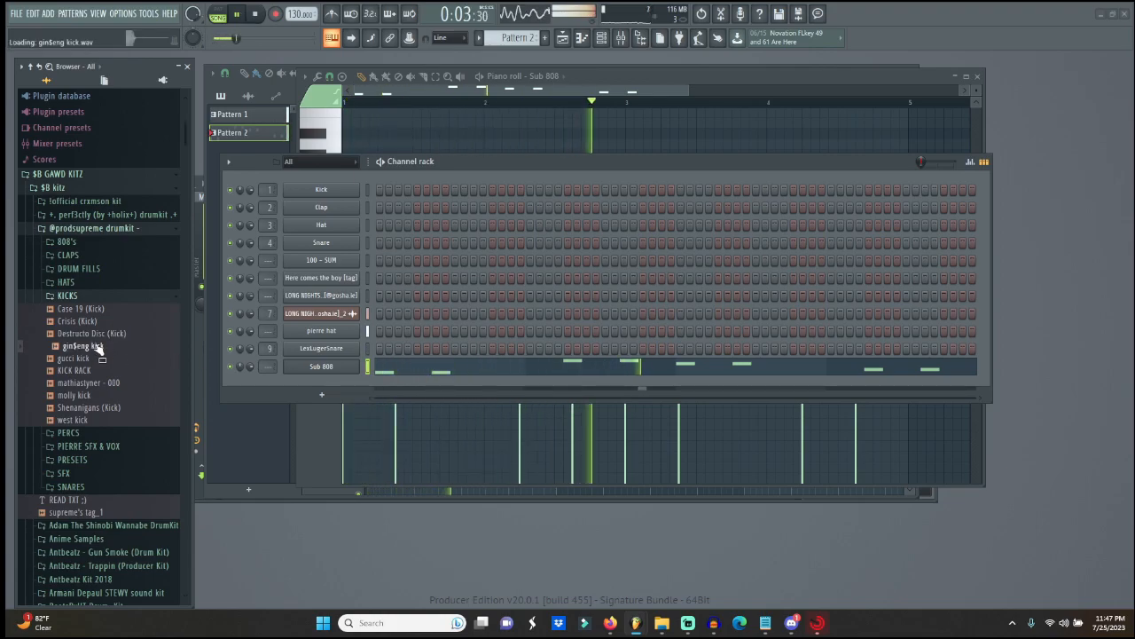
right_click(95, 346)
left_click(141, 357)
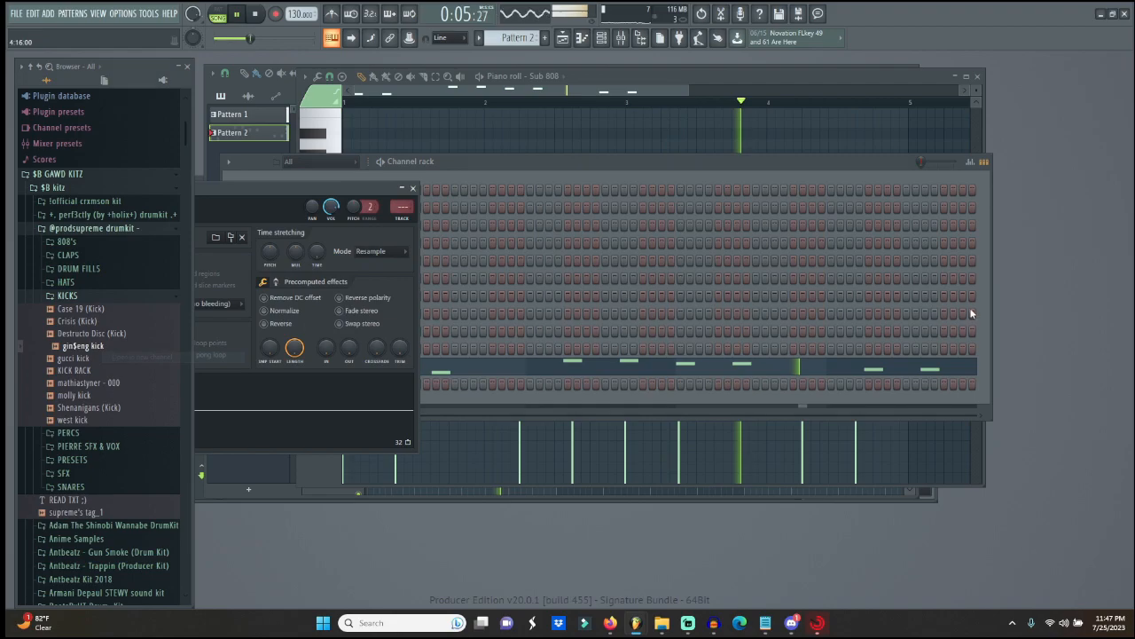
- Place gin$eng kick hits in Pattern 2 on steps 1, 7, 21, 27, 33, 39, 53, 55, 59 and 63
left_click(987, 312)
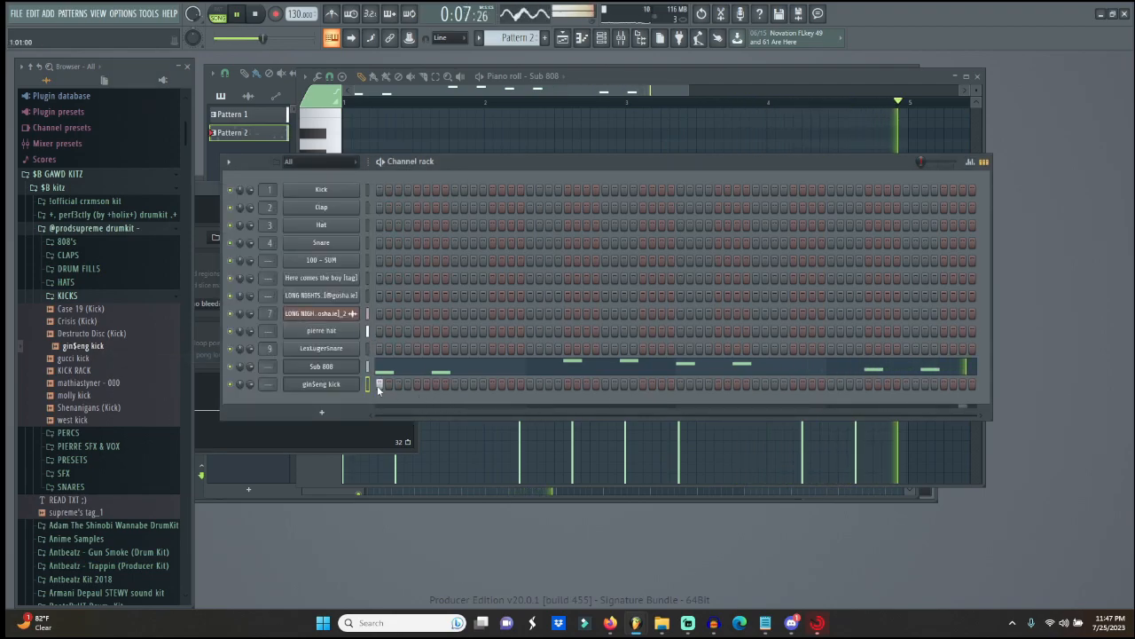
left_click(435, 384)
left_click(567, 384)
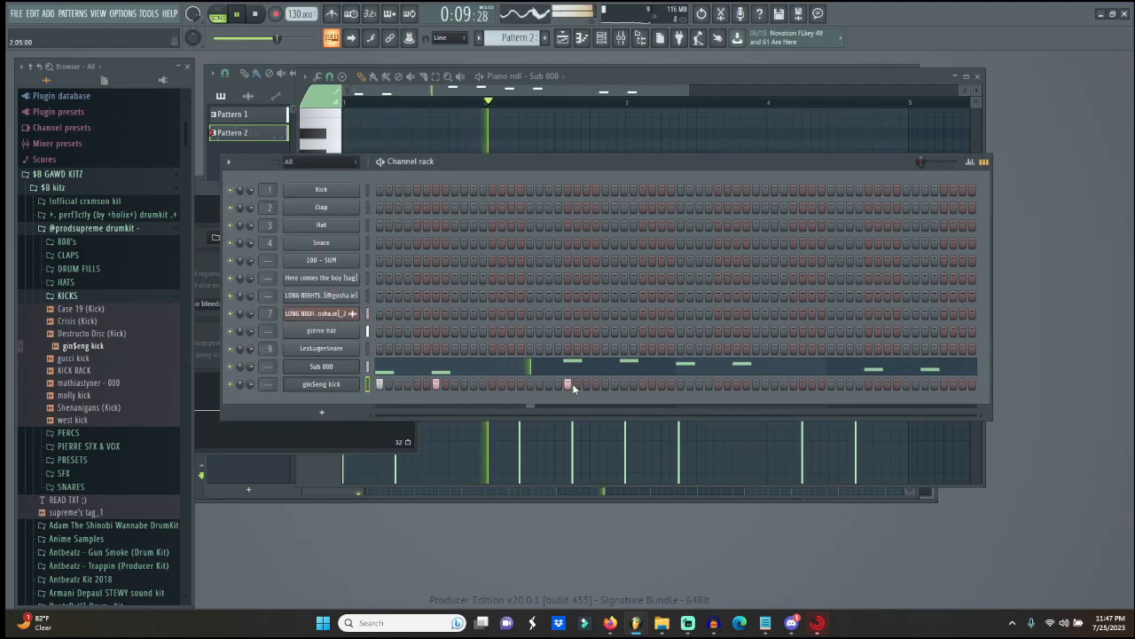
left_click(625, 384)
left_click(680, 384)
left_click(737, 384)
left_click(868, 385)
left_click(887, 384)
left_click(925, 384)
left_click(964, 384)
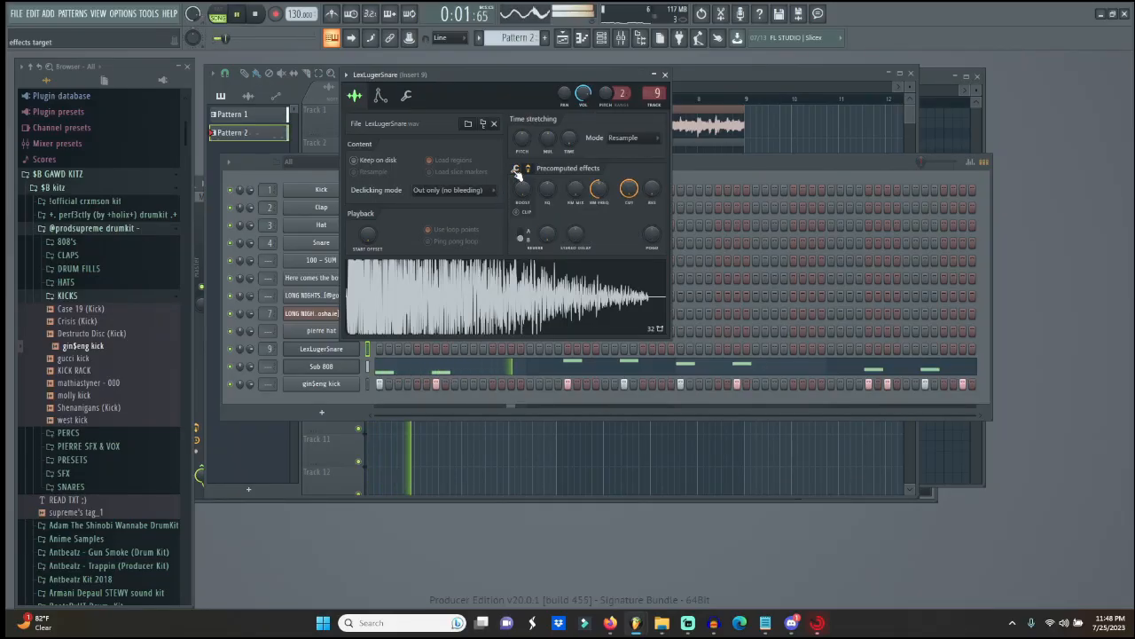
- Set the LexLugerSnare's precomputed Boost effect to about 2% and audition the snare in the beat
left_click_drag(524, 192, 524, 185)
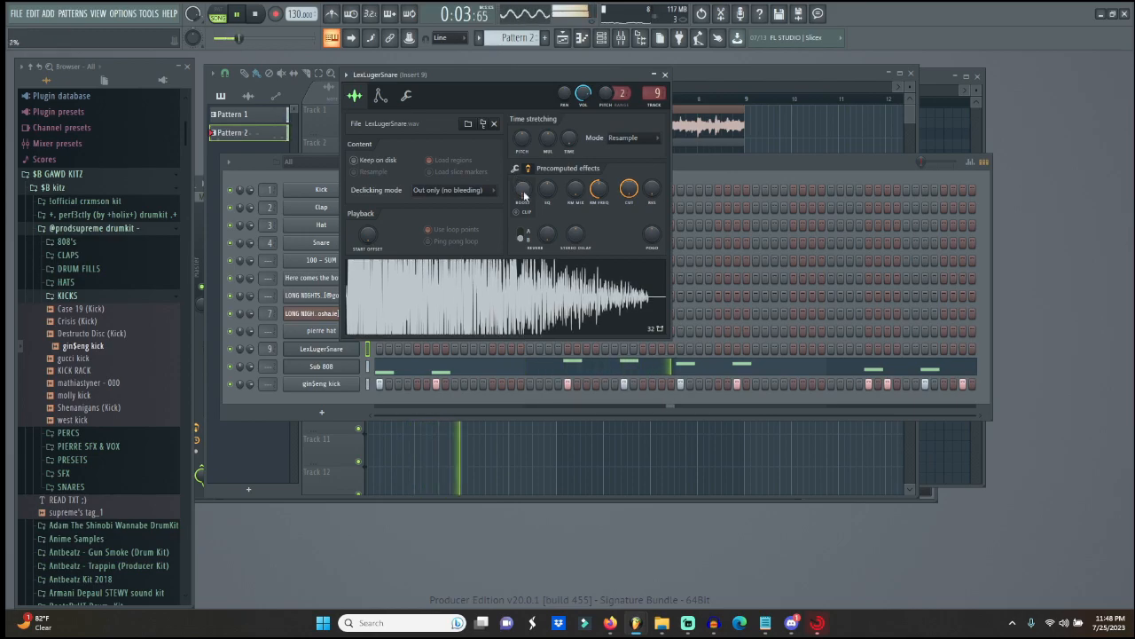
key("space")
key("space")
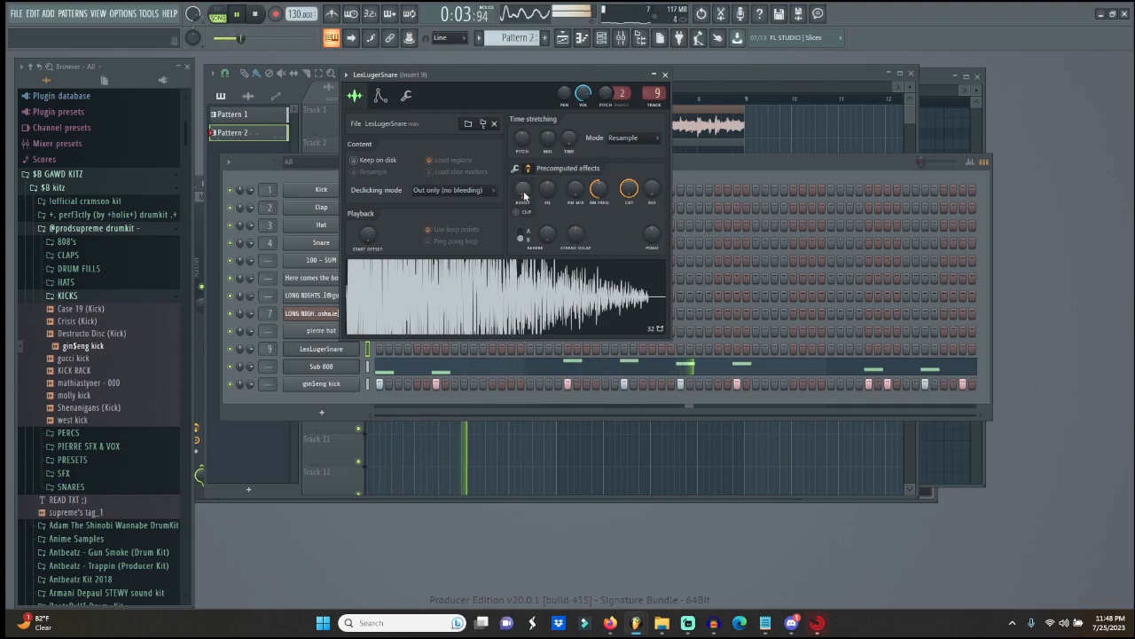
key("space")
- Raise the snare's mixer insert 9 volume to about 105% (1.2 dB) during playback
key("F9")
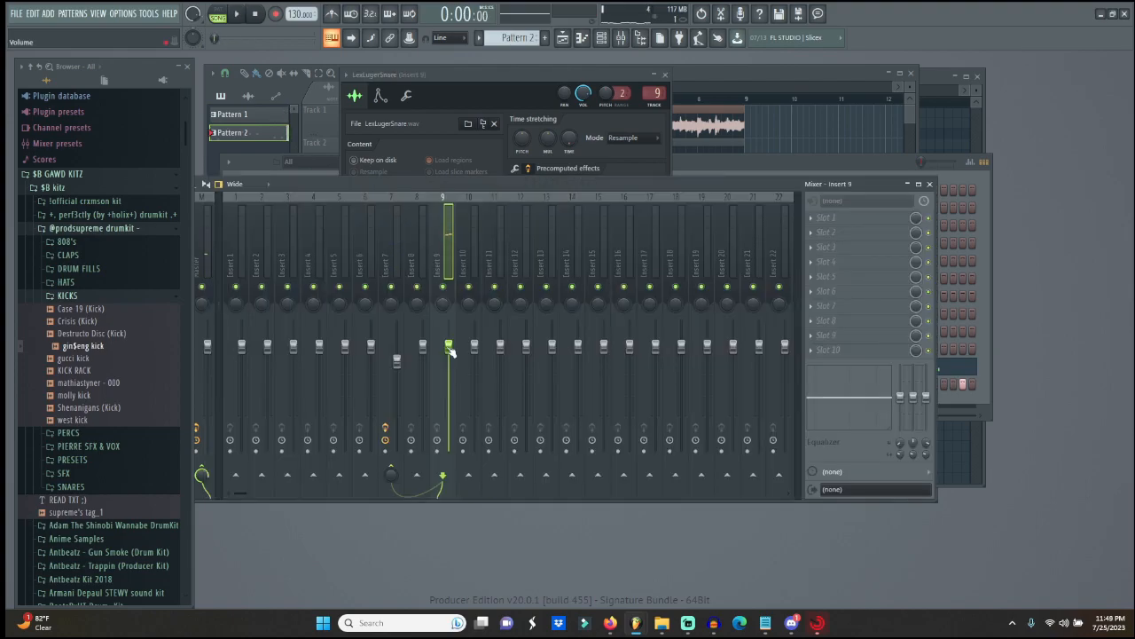
key("space")
left_click_drag(448, 346, 449, 343)
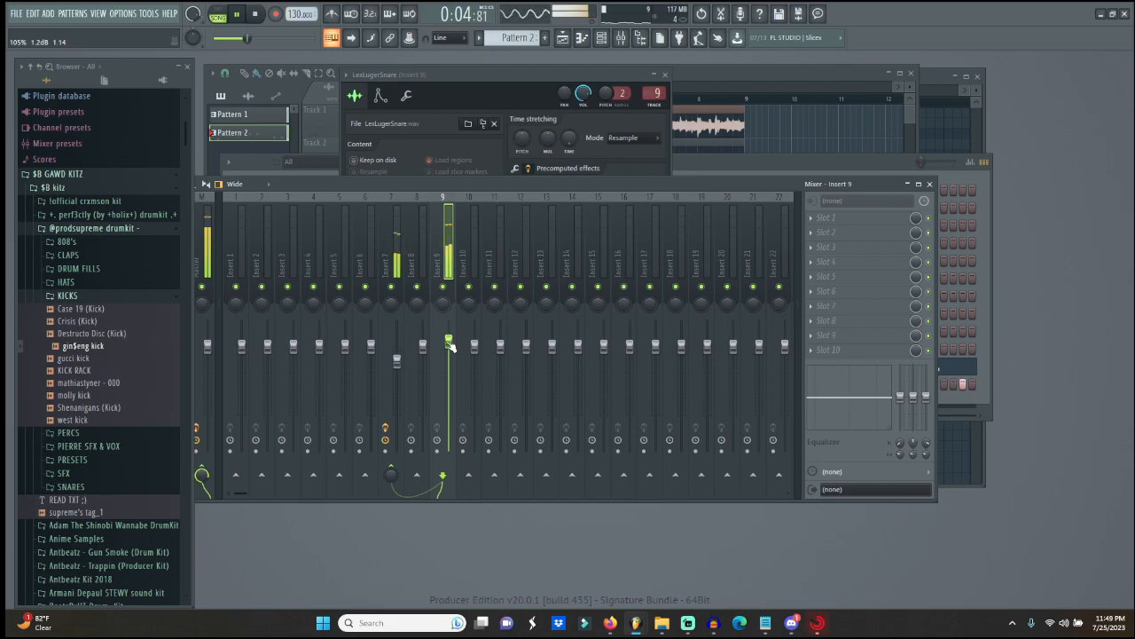
- Add Fruity Compressor to the first effect slot of insert 9 and raise its ratio
left_click(828, 217)
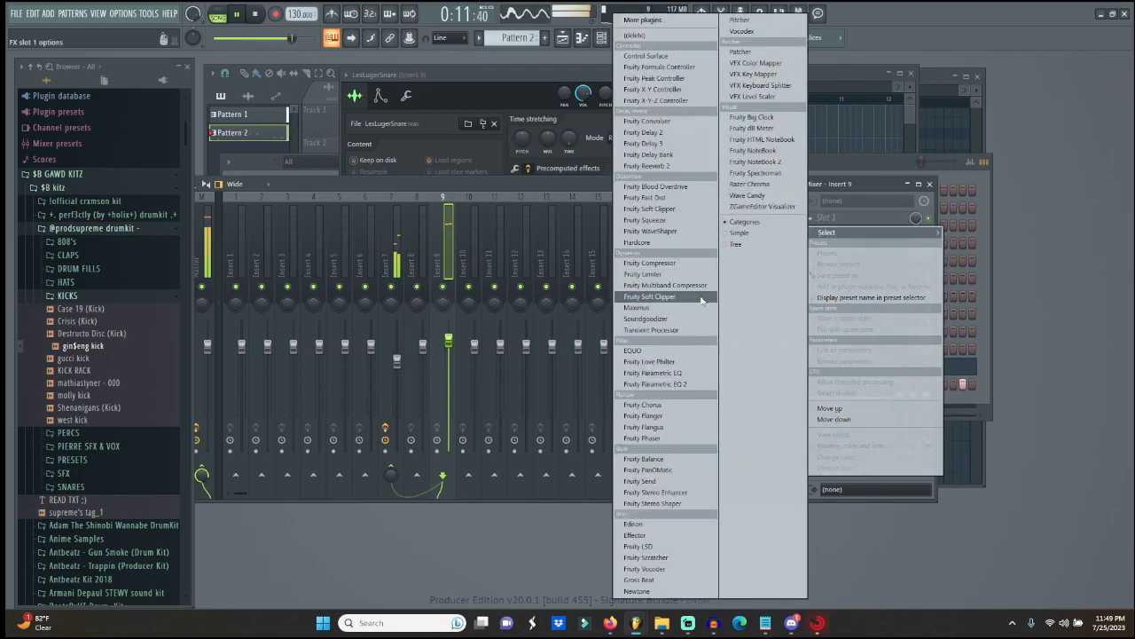
left_click(671, 263)
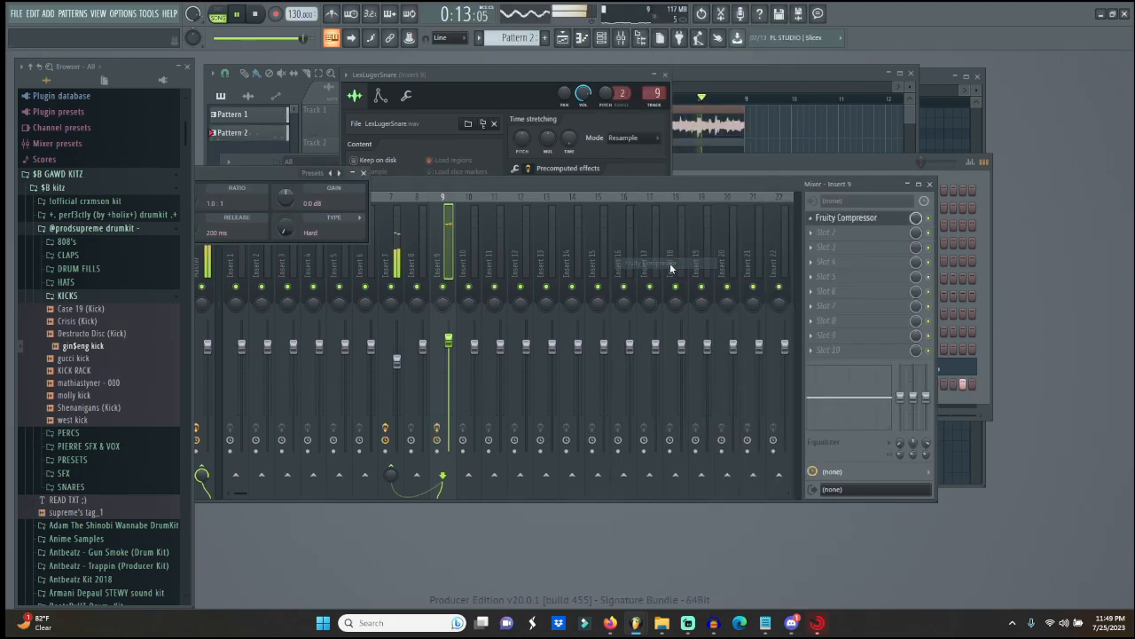
left_click_drag(253, 173, 708, 240)
left_click_drag(638, 270, 638, 263)
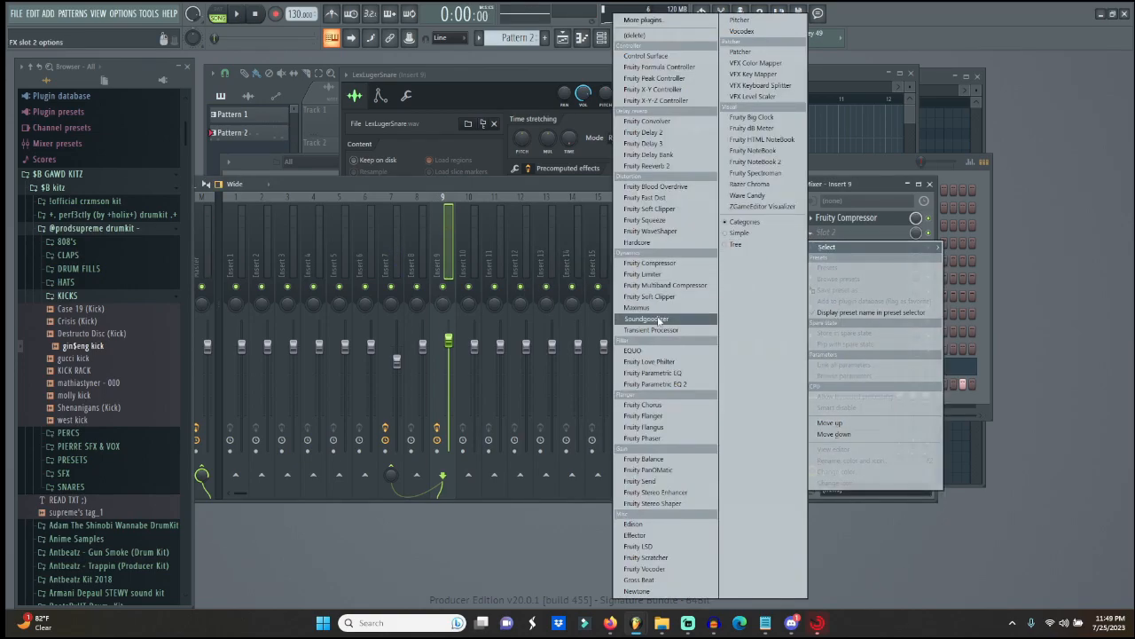
- Add Soundgoodizer to insert 9's second slot, compare it on and off, and raise the insert's volume slightly
left_click(659, 320)
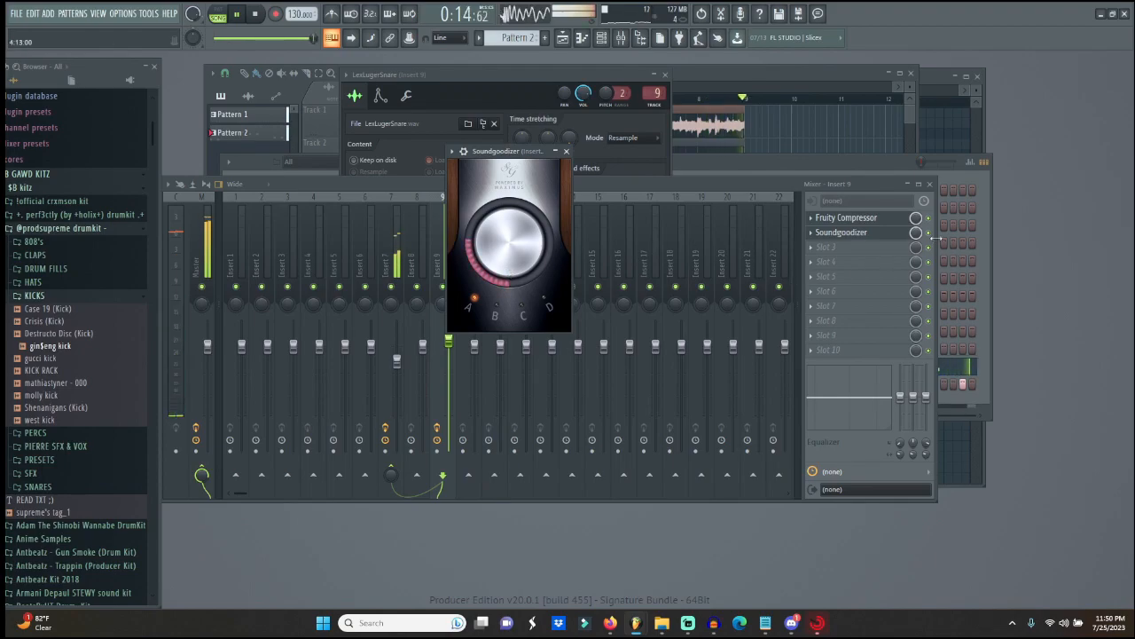
left_click(930, 233)
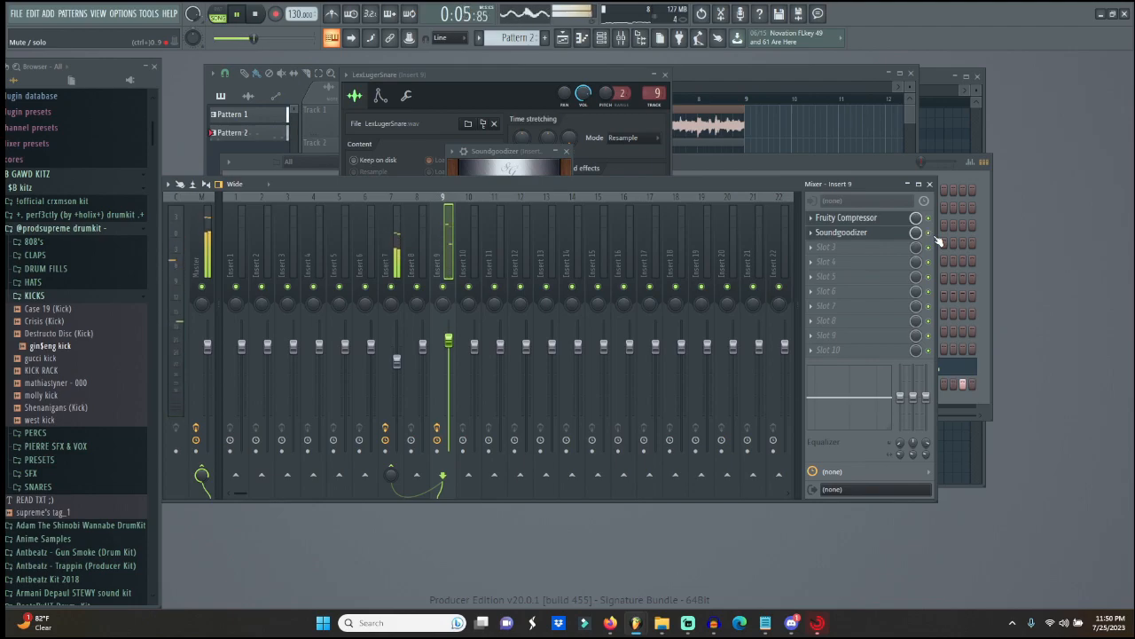
left_click_drag(451, 342, 452, 339)
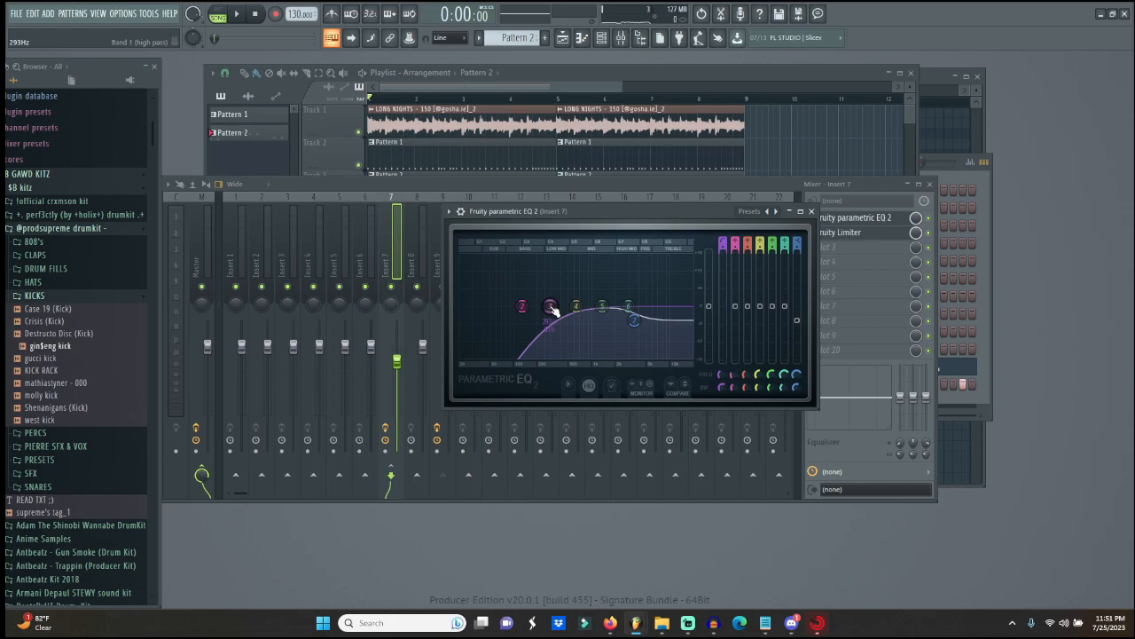
- Adjust the high-pass band of insert 7's Fruity Parametric EQ 2 during playback and reposition the mixer window
key("space")
mouse_move(552, 309)
left_mouse_down()
mouse_move(522, 306)
mouse_move(550, 304)
left_mouse_up()
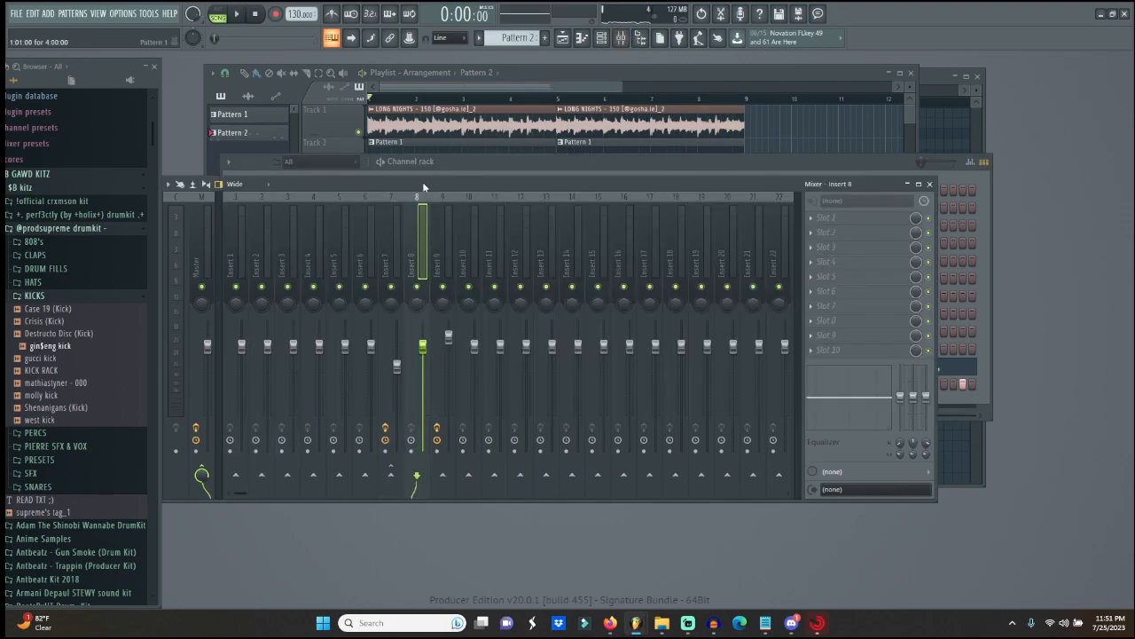
left_click_drag(421, 185, 469, 177)
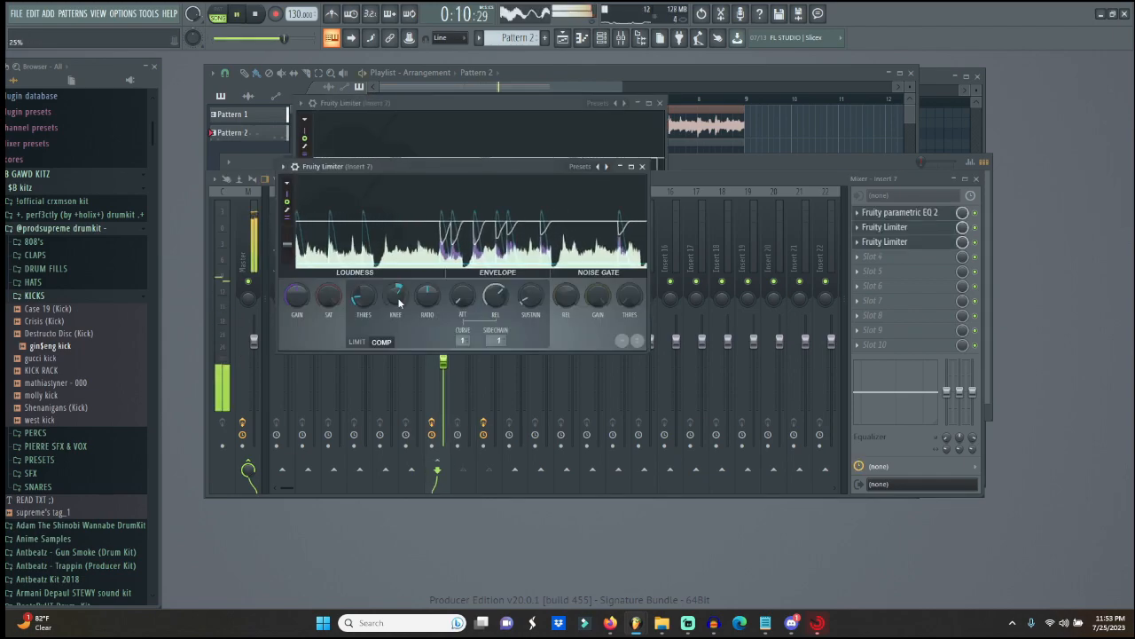
- Set the compressor ratio of insert 7's second Fruity Limiter to about 1.6:1 and move its window aside
left_click_drag(430, 301, 430, 290)
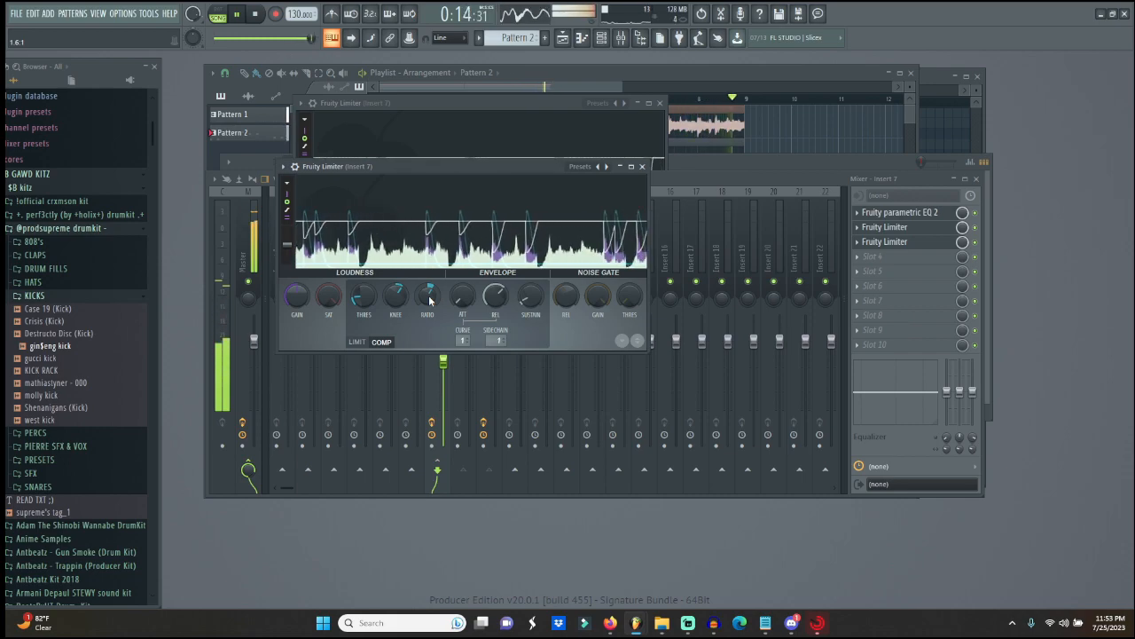
key("space")
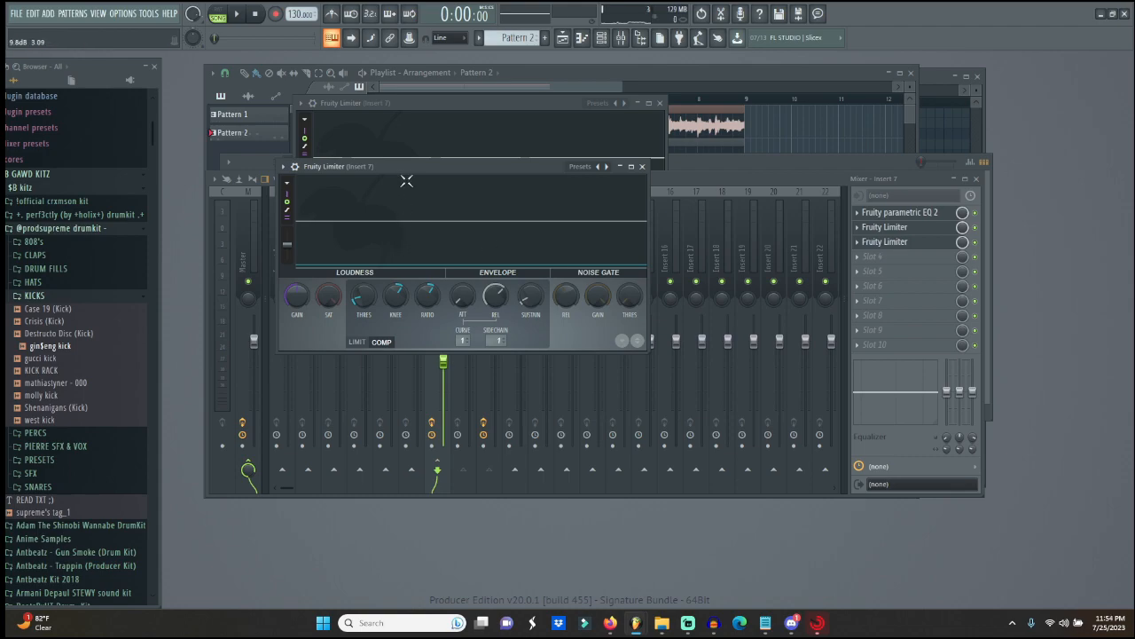
left_click_drag(408, 182, 507, 140)
- Replace Edison in the Master track's first effect slot with Fruity Soft Clipper
left_click(252, 229)
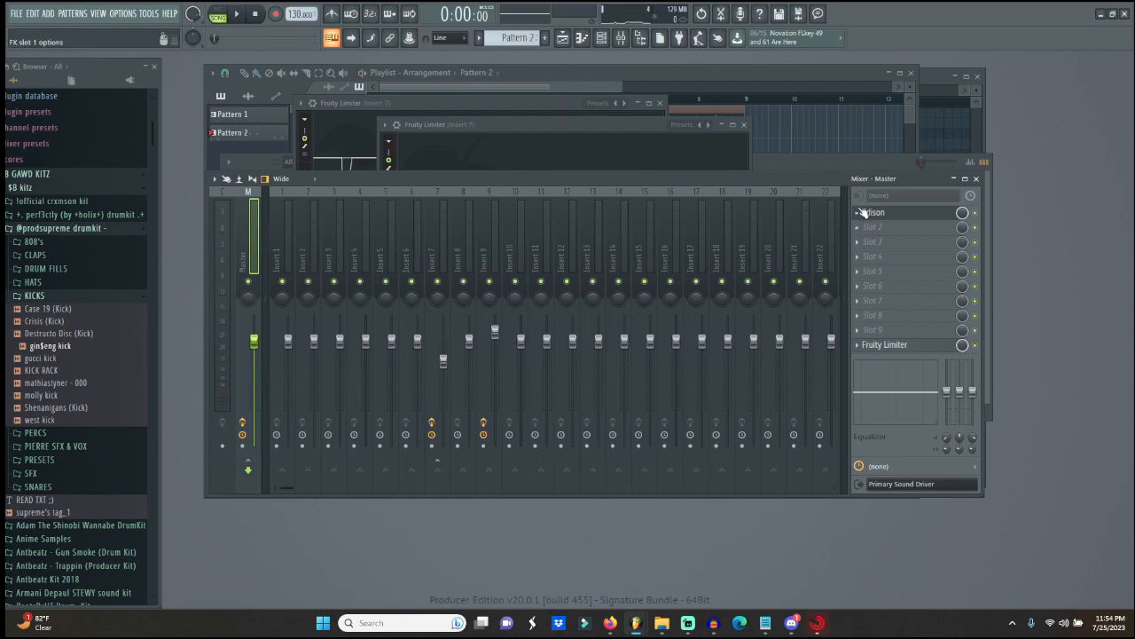
key("space")
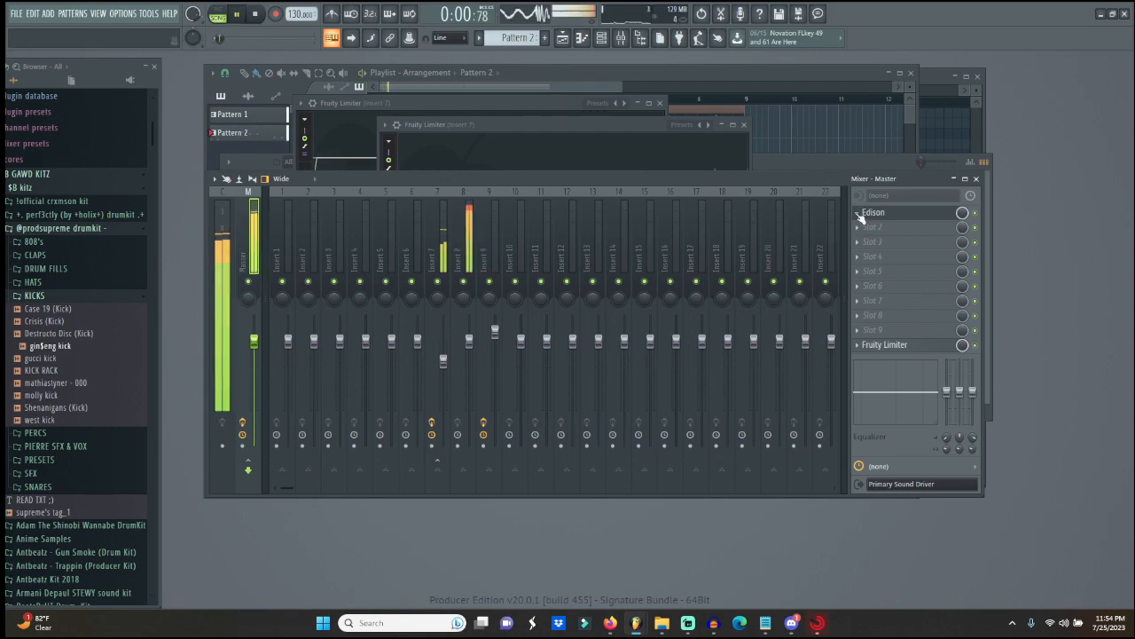
left_click(860, 216)
mouse_move(876, 227)
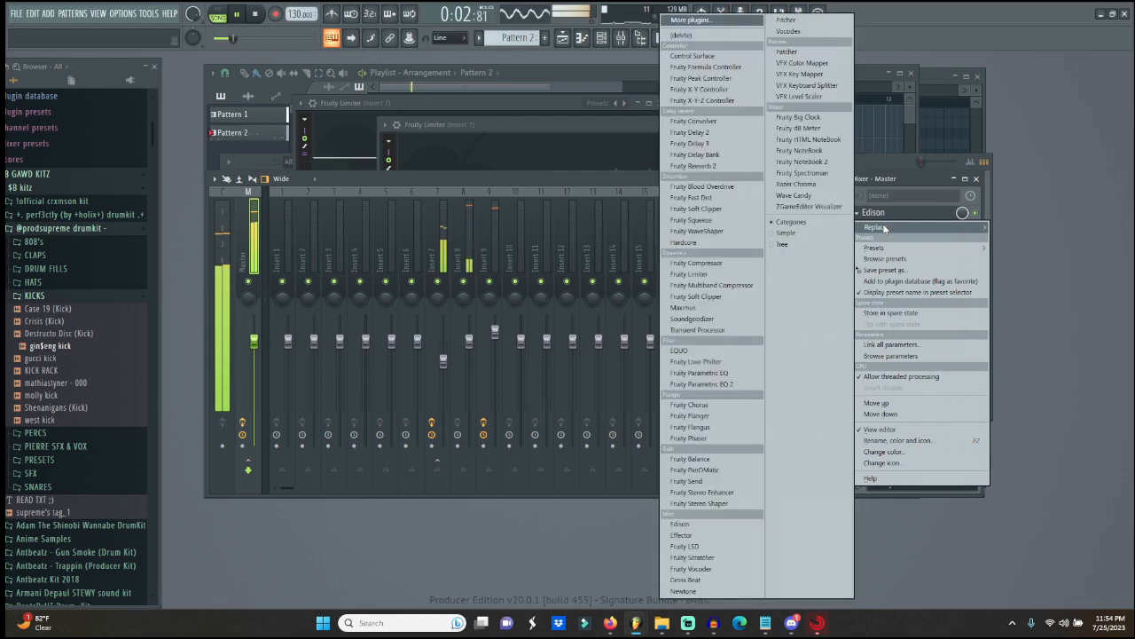
left_click(707, 298)
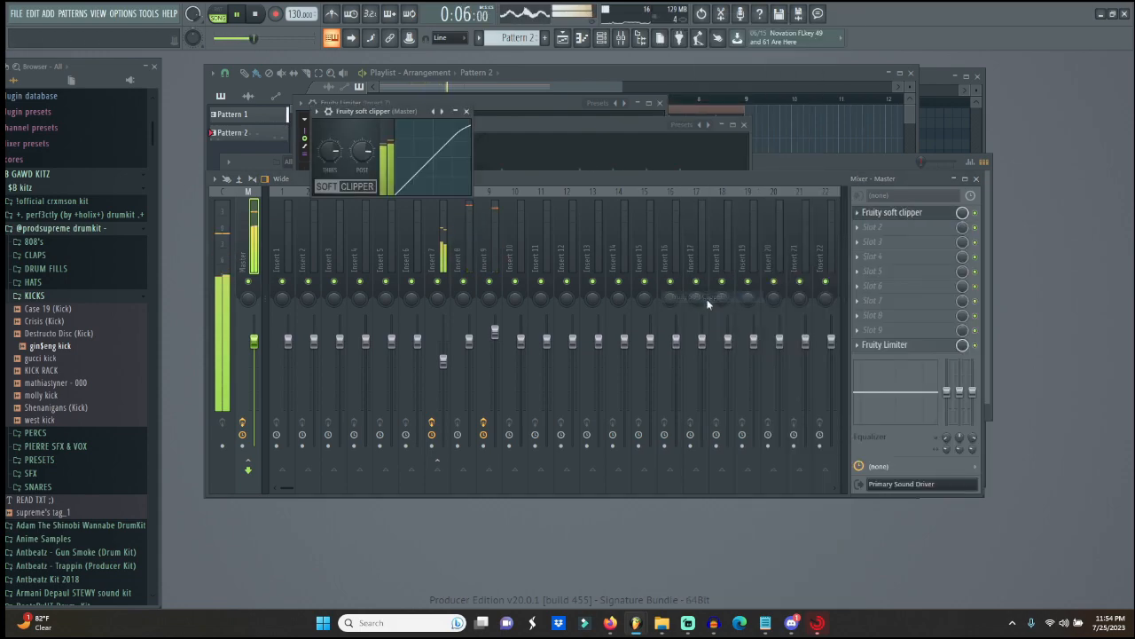
- Lower the volumes of inserts 8 and 9 slightly during playback
left_click(470, 342)
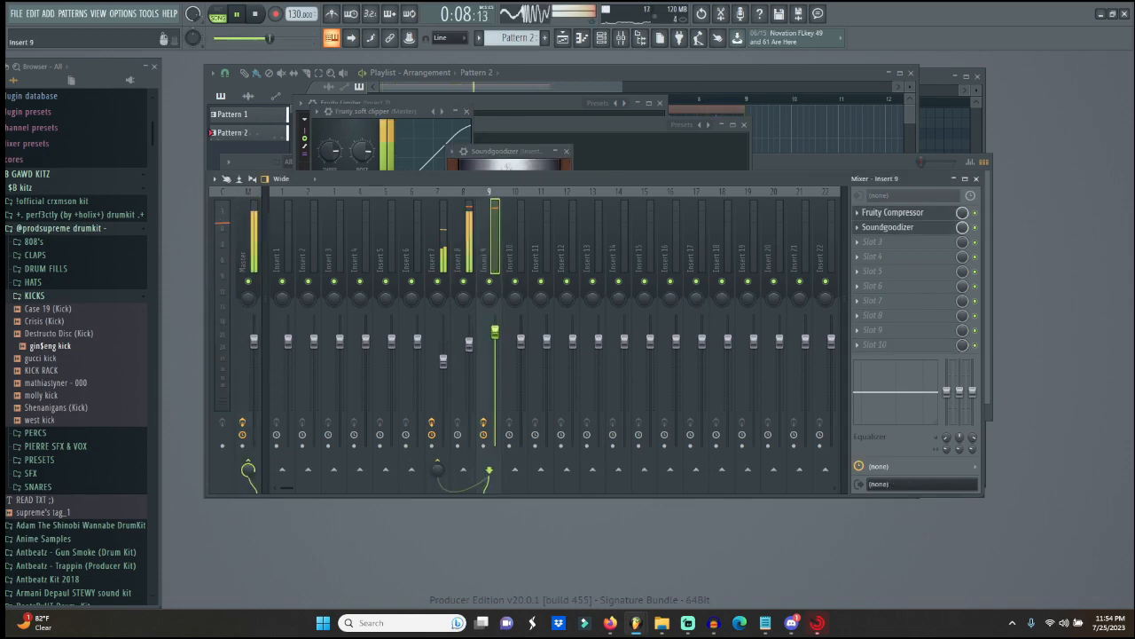
left_click_drag(497, 333, 498, 341)
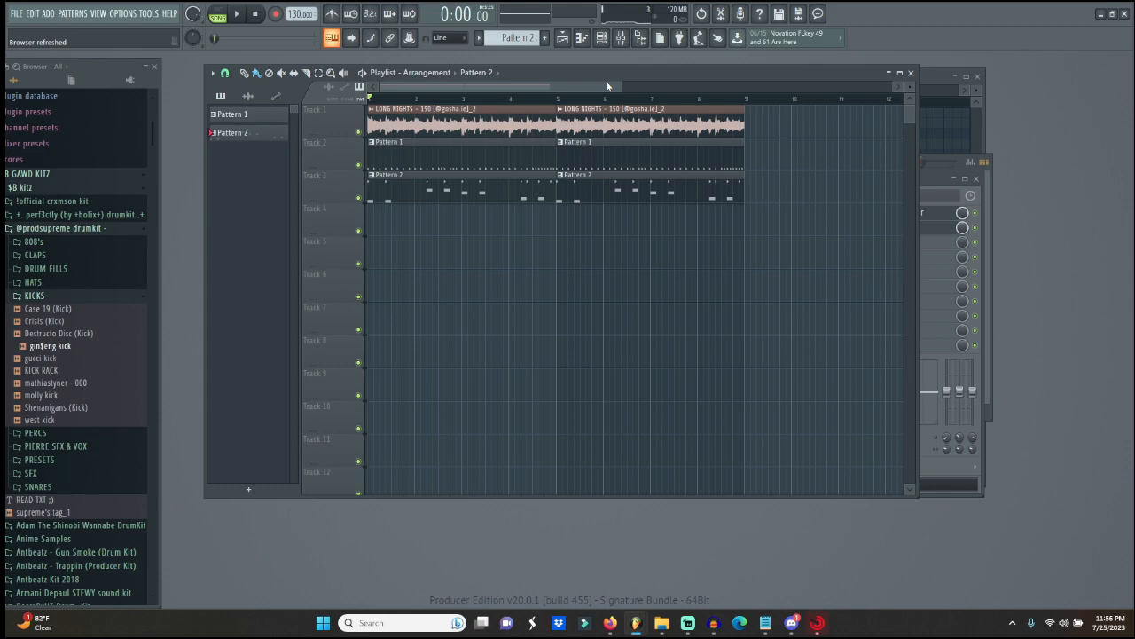
left_click_drag(608, 85, 626, 84)
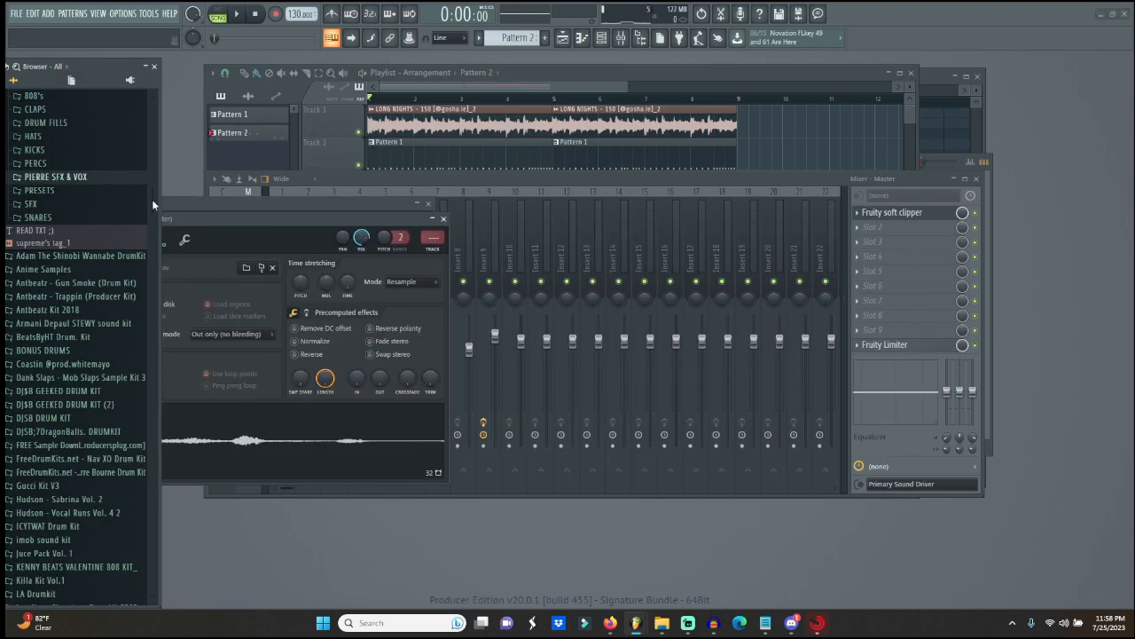
left_click_drag(155, 197, 156, 151)
left_click(115, 187)
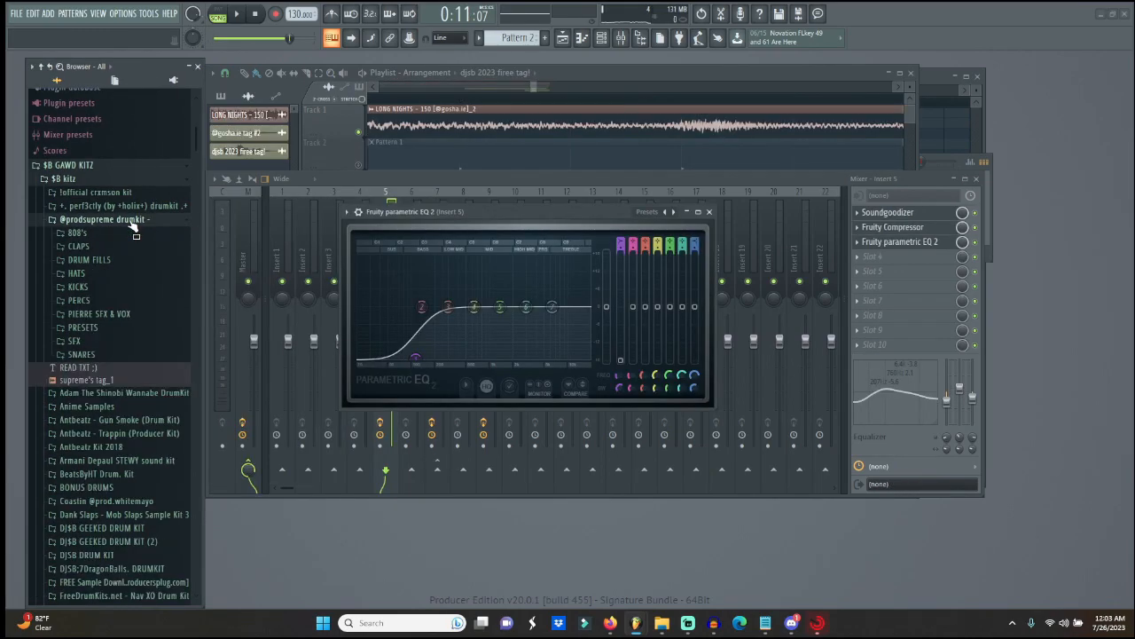
left_click(91, 259)
left_click(98, 298)
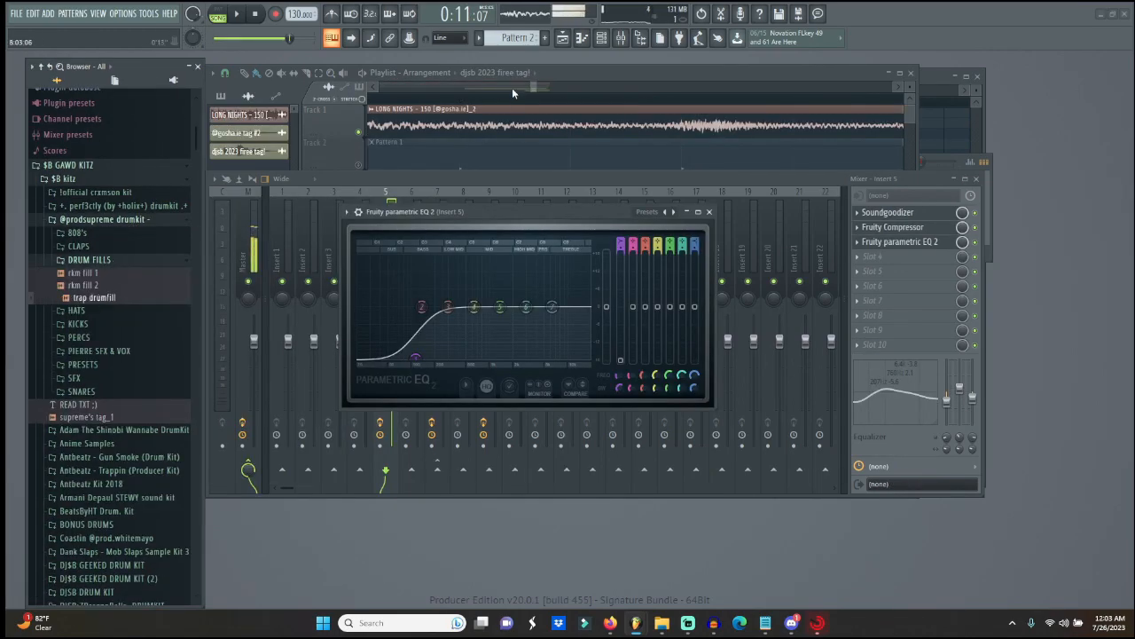
- Preview rkm fill 1 and place it on Track 6 of the playlist, starting about halfway through bar 8
left_click(564, 39)
left_click_drag(536, 89, 587, 90)
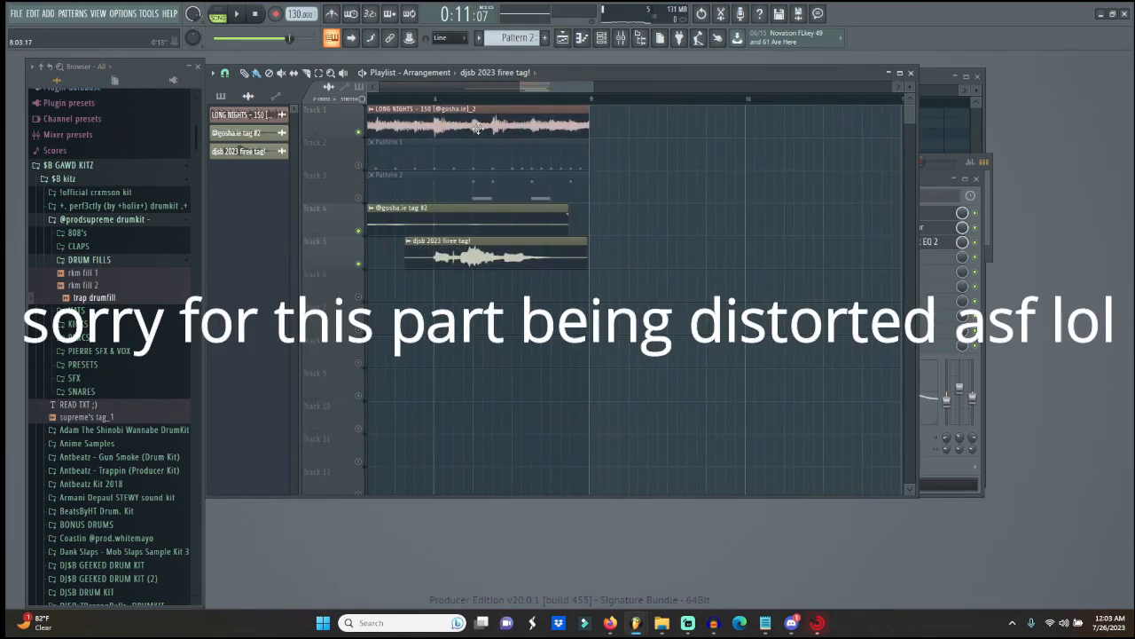
left_click(99, 275)
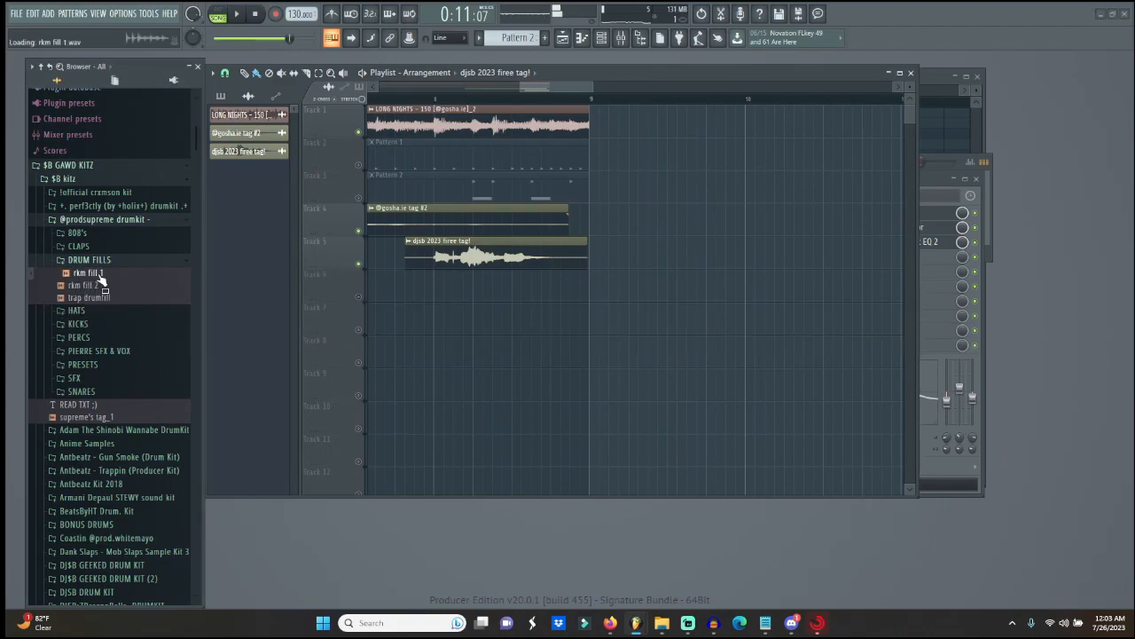
left_click_drag(102, 279, 506, 293)
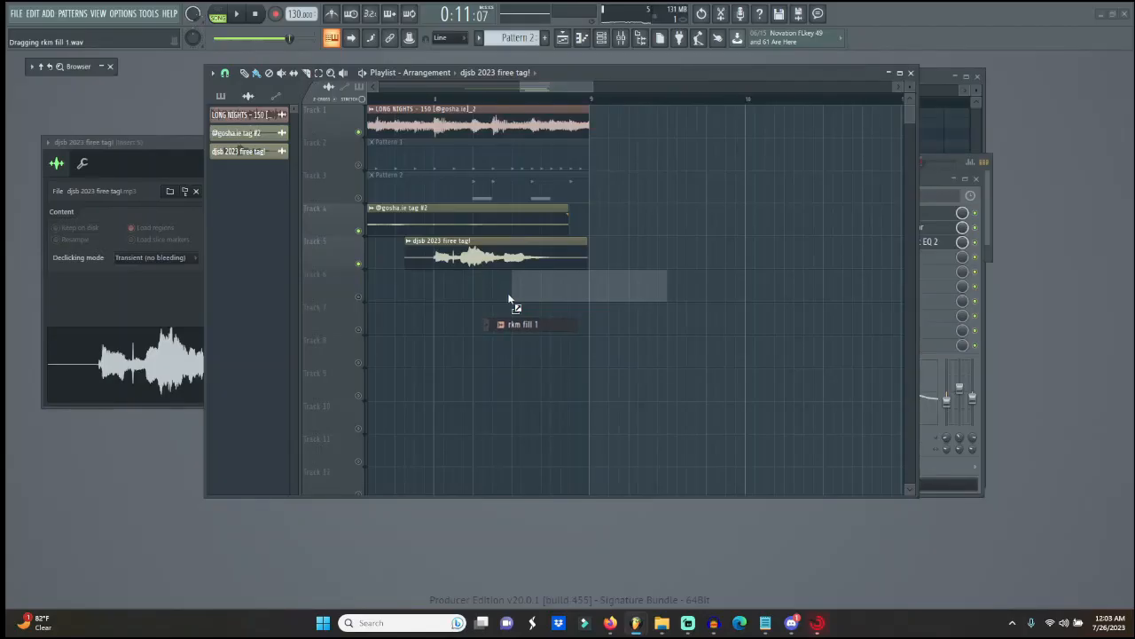
left_click_drag(514, 302, 515, 297)
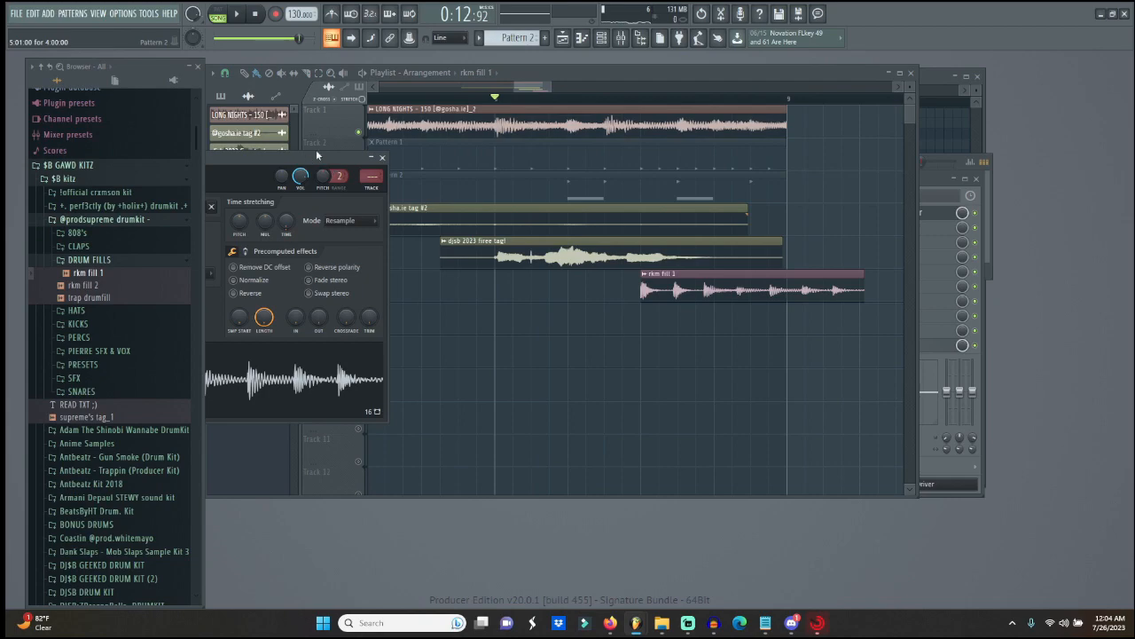
- Lengthen rkm fill 1 with its time-stretch control and slice off the part of the clip that runs past bar 9
left_click_drag(307, 157, 389, 138)
left_click_drag(369, 202, 369, 187)
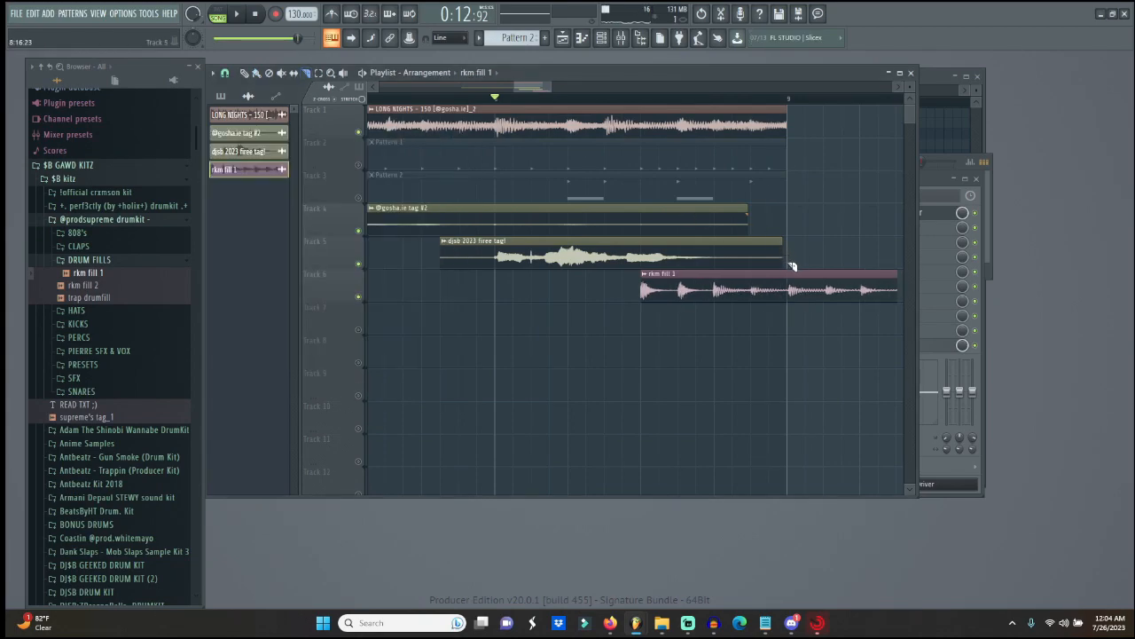
left_click_drag(792, 265, 794, 371)
key("space")
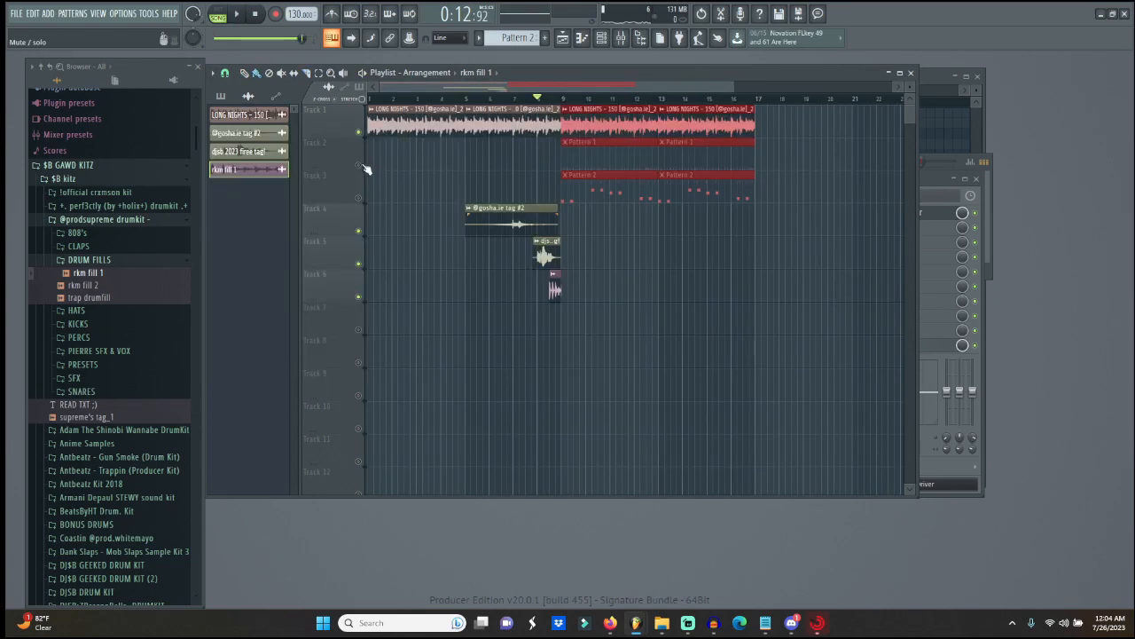
- Unmute all playlist tracks and play the transition into bar 9 while checking the mixer levels
right_click(360, 165)
right_click(360, 165)
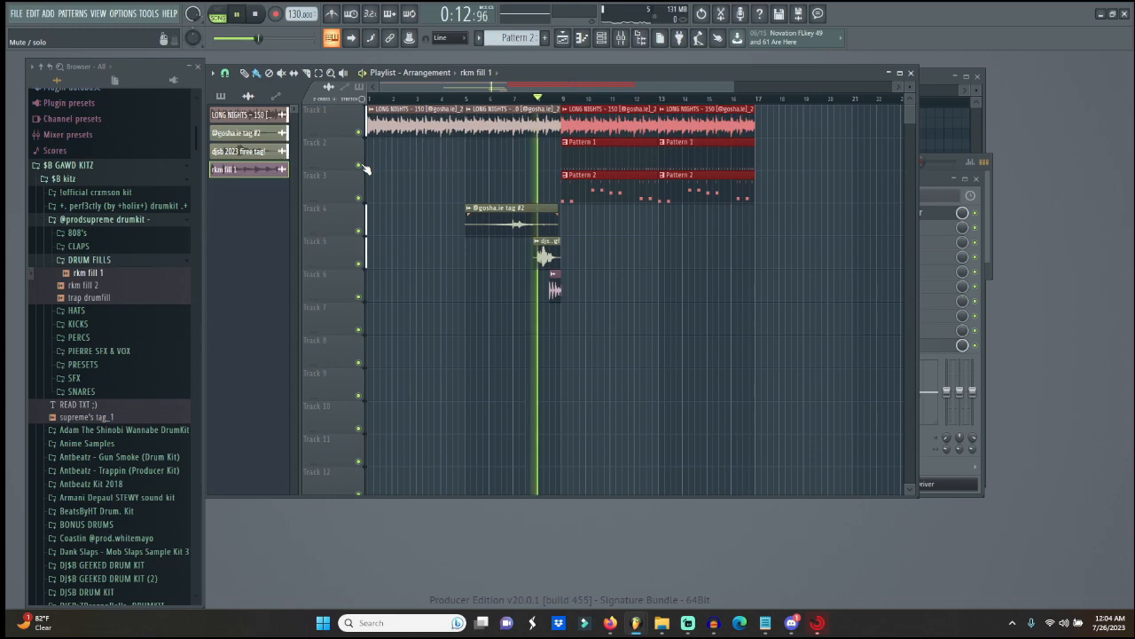
key("space")
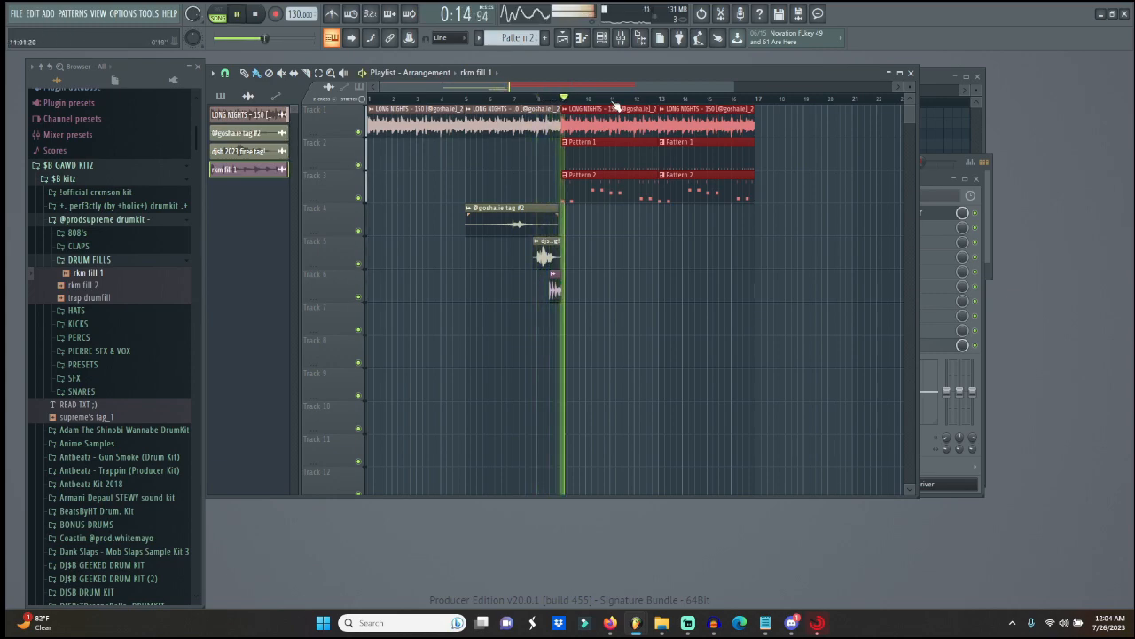
left_click(624, 42)
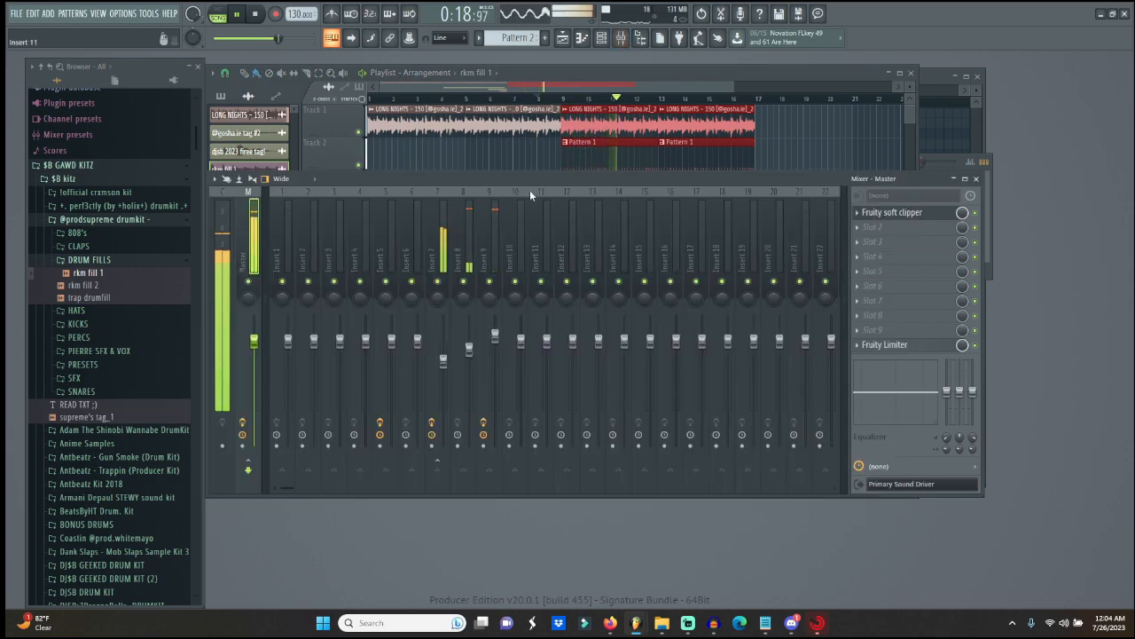
key("space")
- Turn off loop points for the pierre hat sample and play the arrangement back
key("F6")
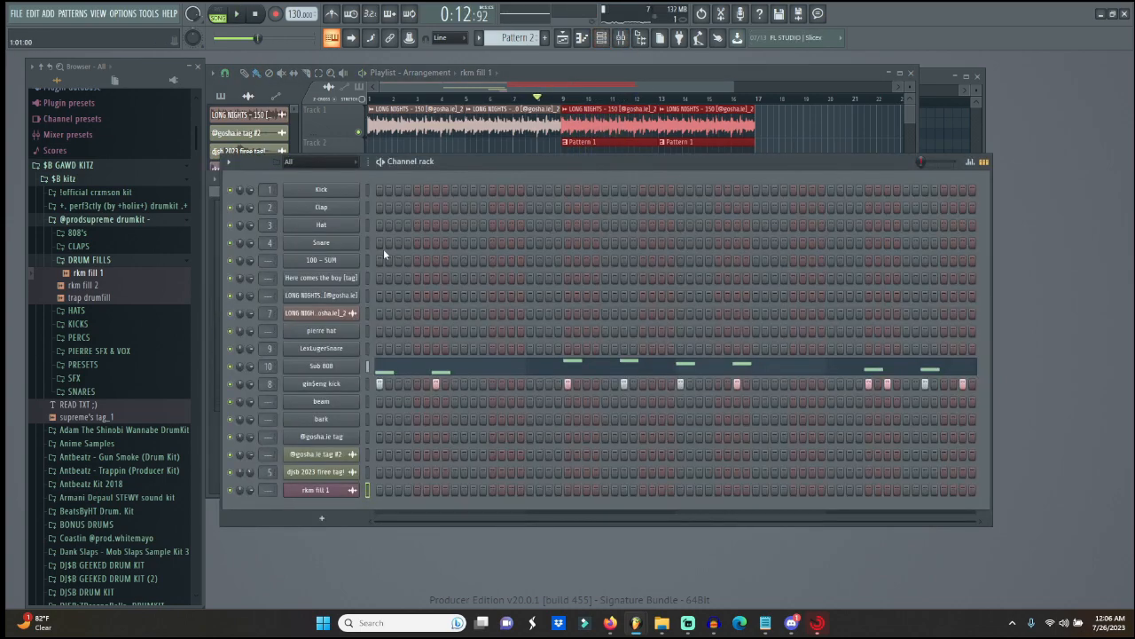
left_click(337, 334)
left_click_drag(274, 149, 576, 105)
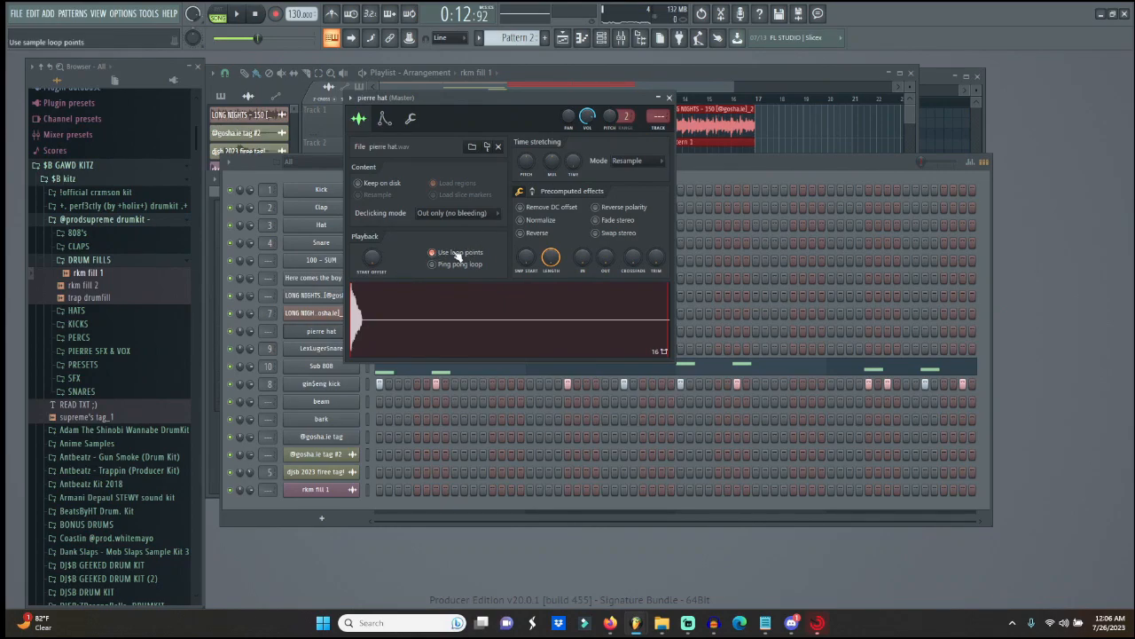
left_click(316, 163)
left_click(333, 328)
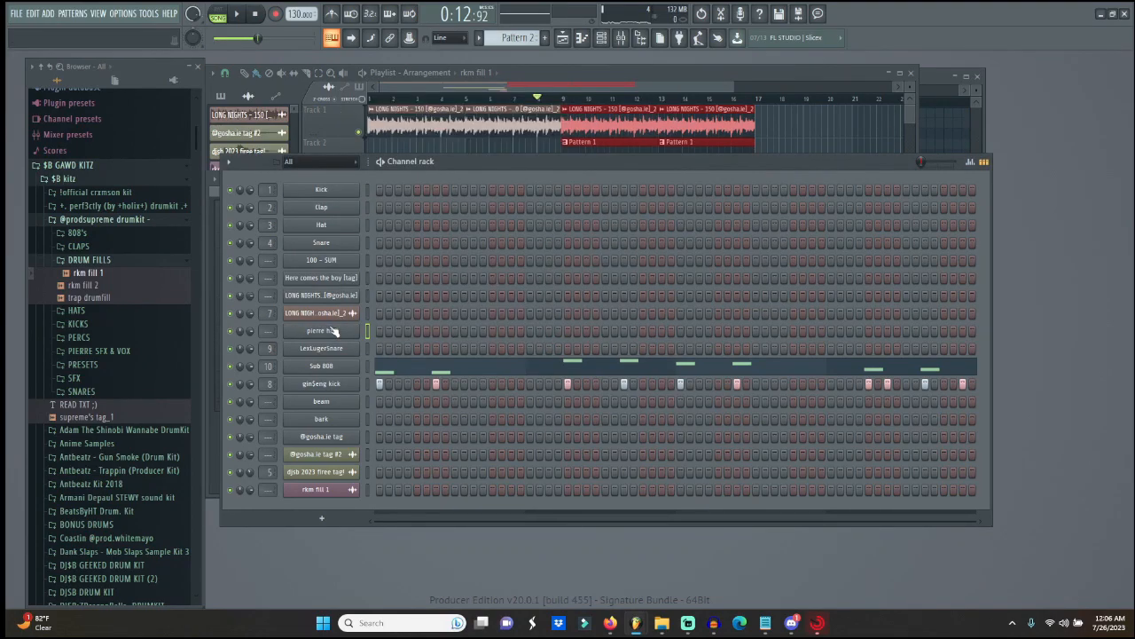
left_click(334, 330)
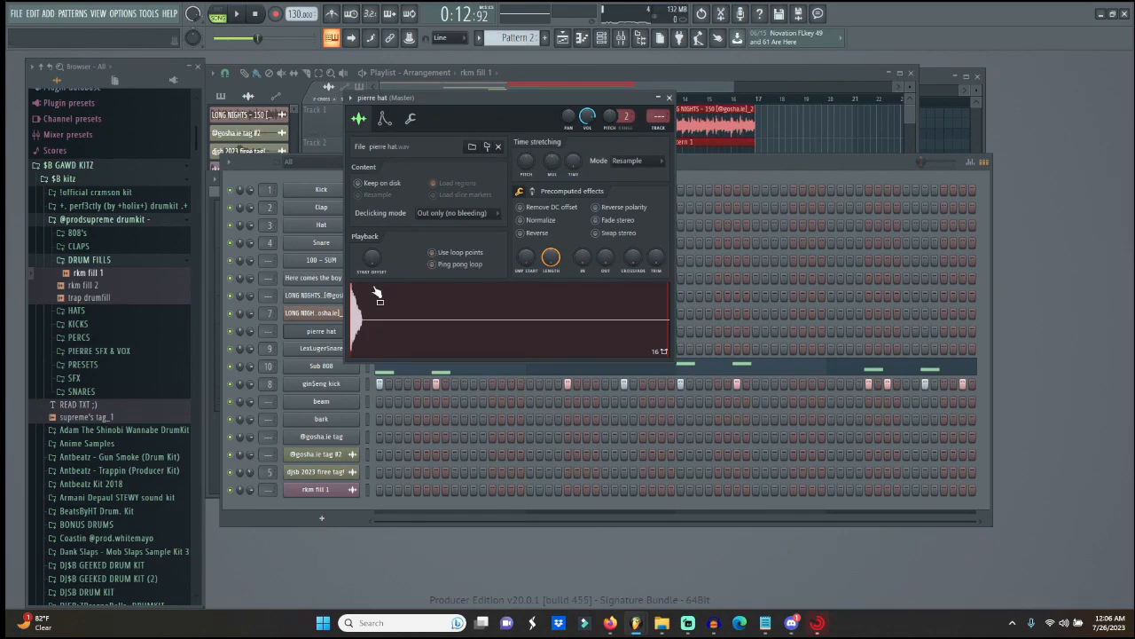
left_click(712, 175)
key("space")
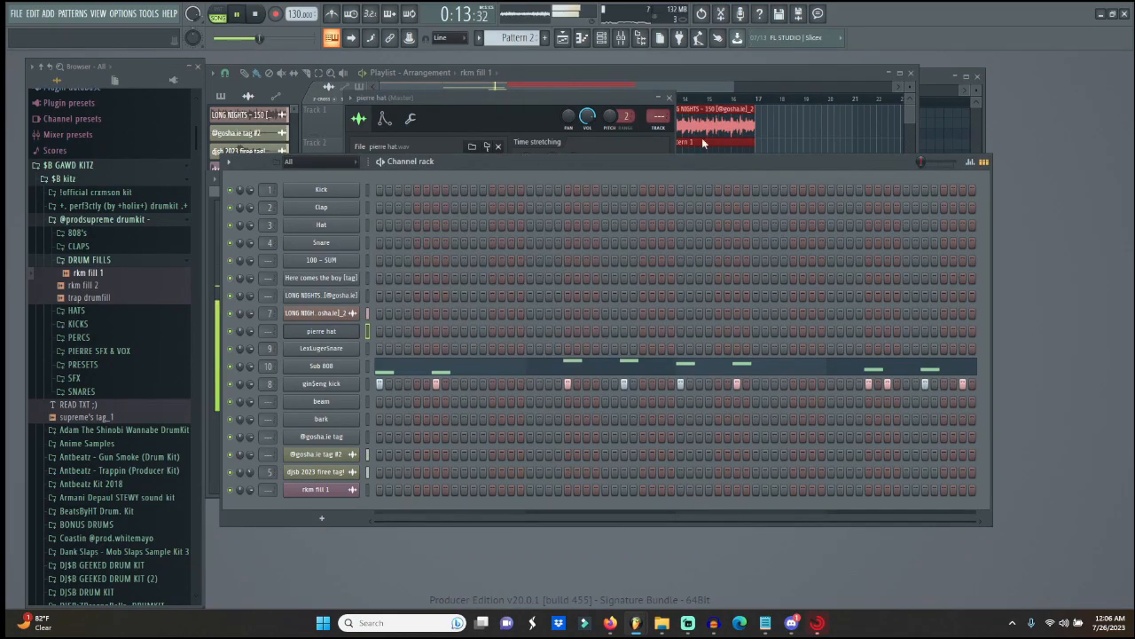
left_click(700, 84)
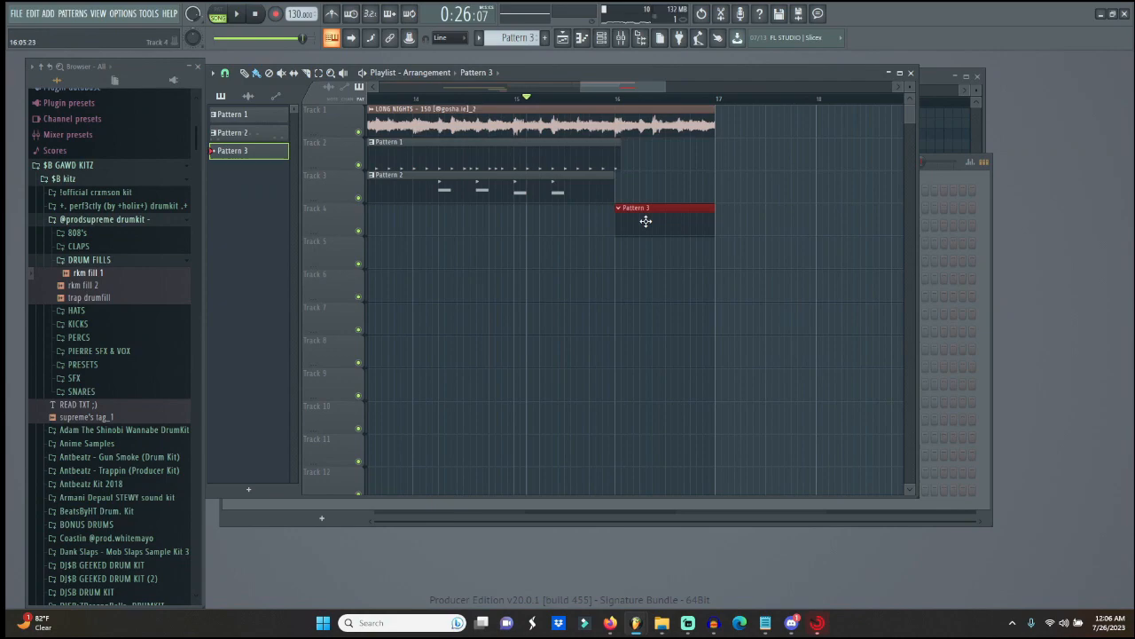
- Add a Sub 808 hit on the first step of Pattern 3 with its velocity at minimum, and play from about bar 15
double_click(646, 221)
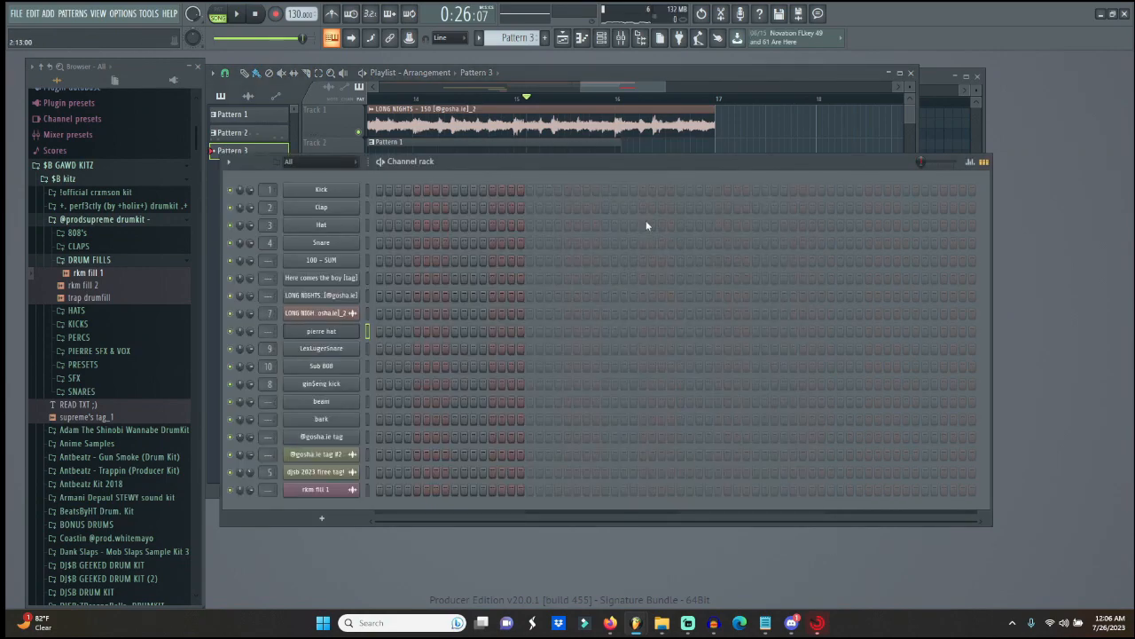
left_click(379, 366)
left_click(983, 162)
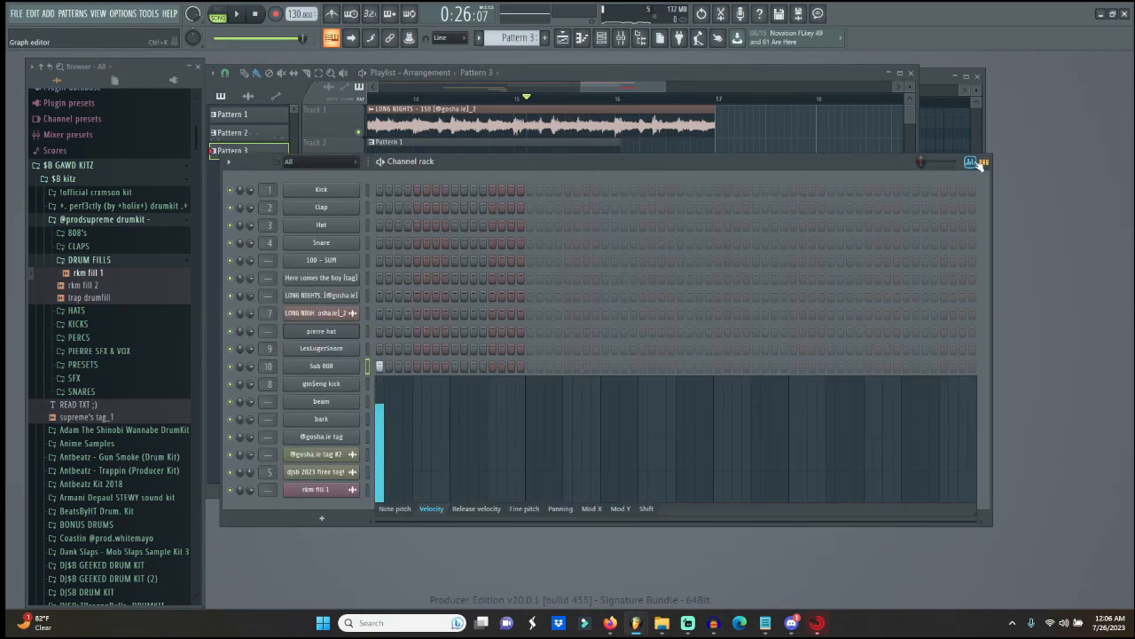
left_click_drag(384, 435, 363, 530)
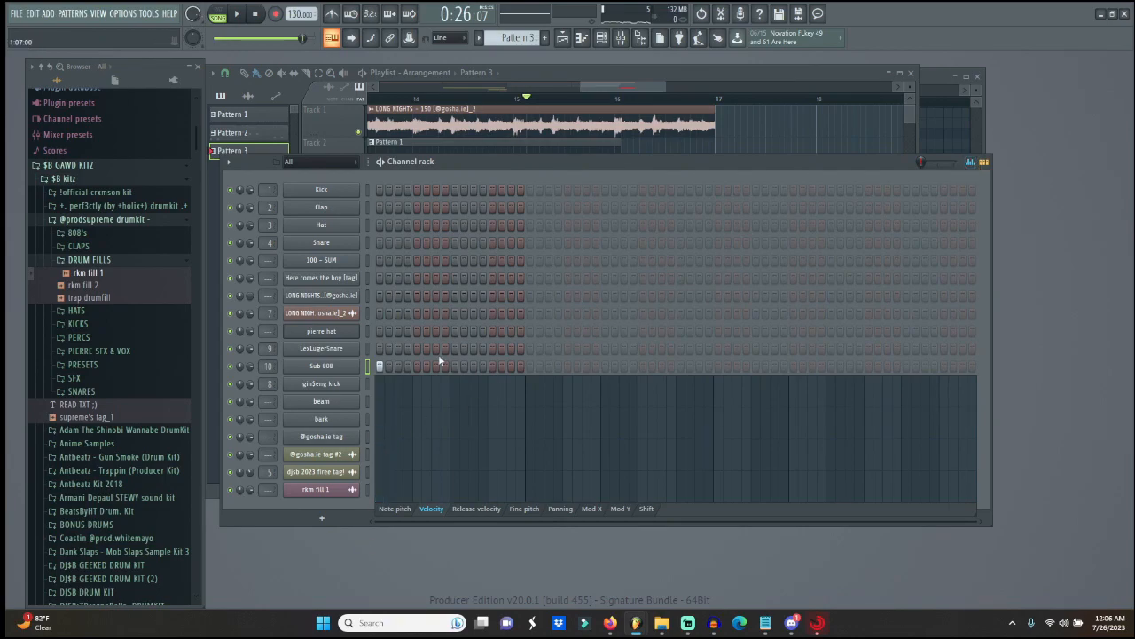
left_click(602, 84)
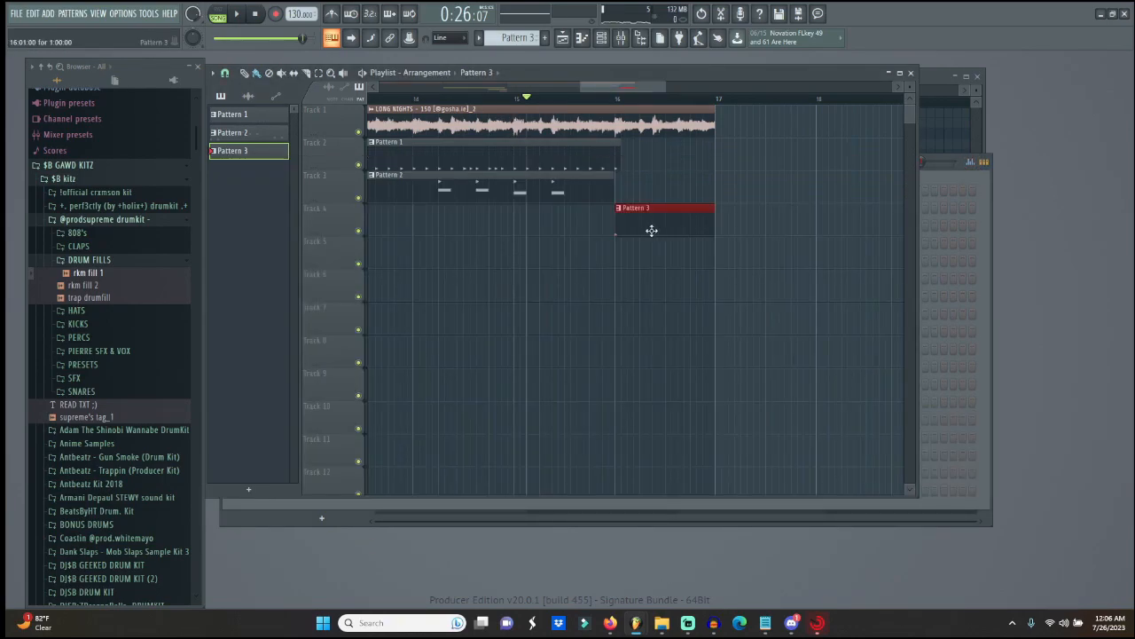
left_click(520, 100)
key("space")
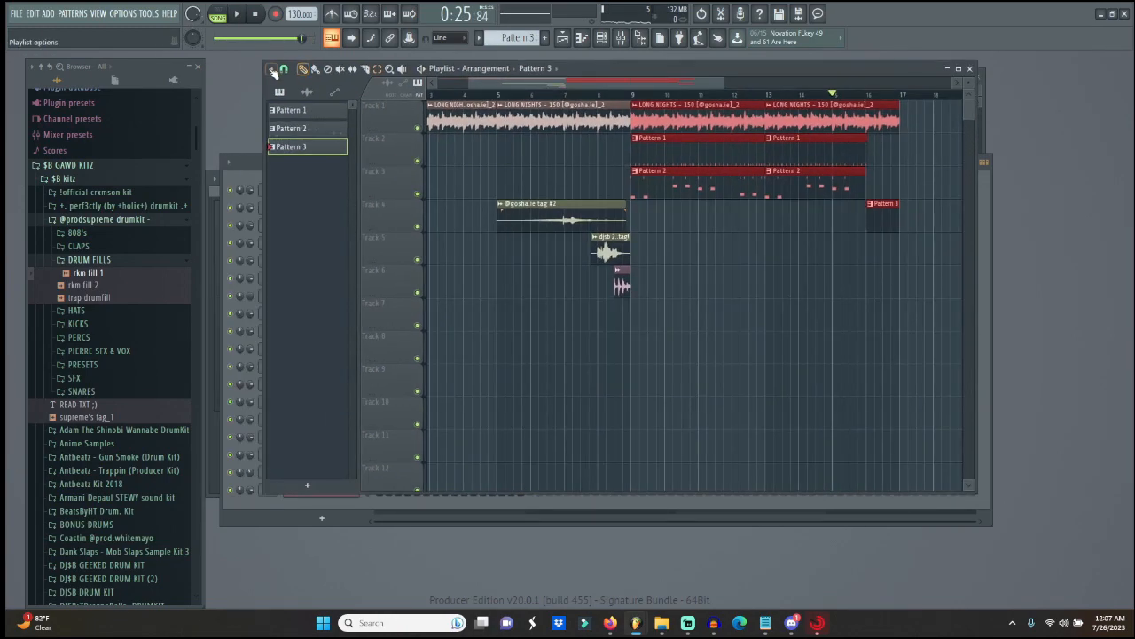
- Duplicate the selected playlist section that spans bars 9 to 17
left_click(271, 69)
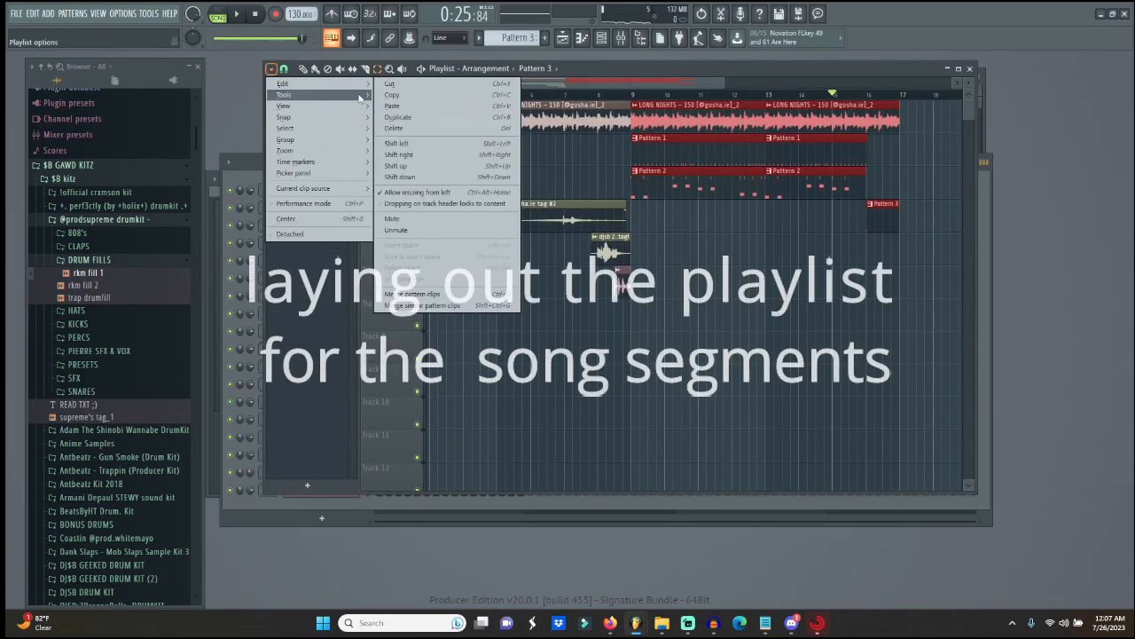
left_click(396, 118)
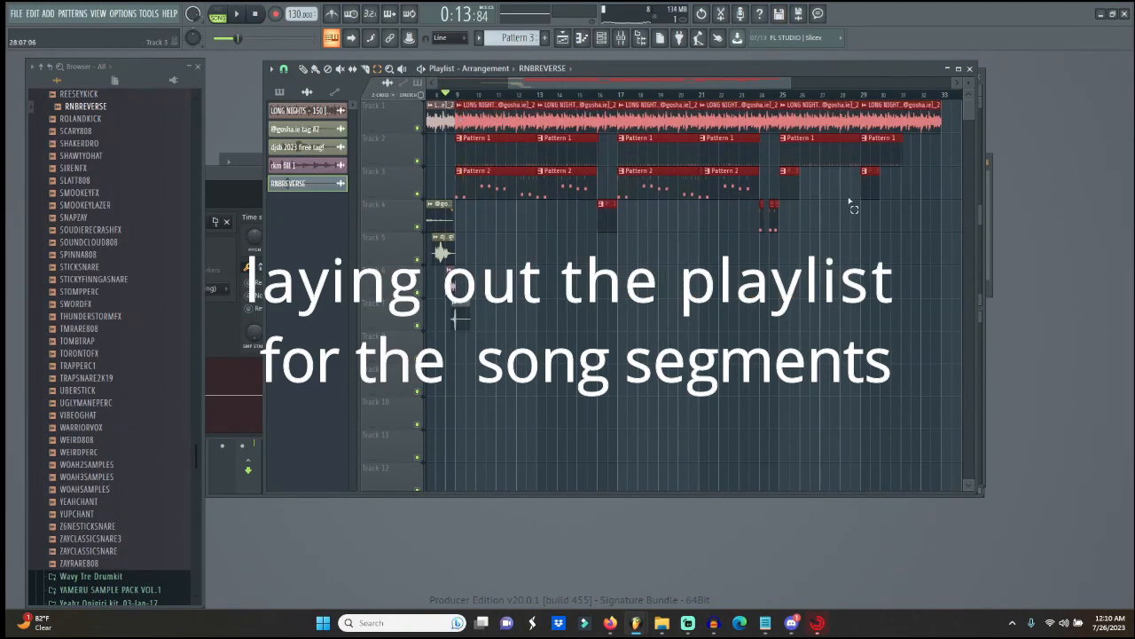
- Duplicate the playlist section from bar 9 to bar 33 directly after itself and switch to the Paint tool
left_click_drag(785, 213, 431, 99)
left_click(272, 68)
mouse_move(293, 84)
left_click(395, 118)
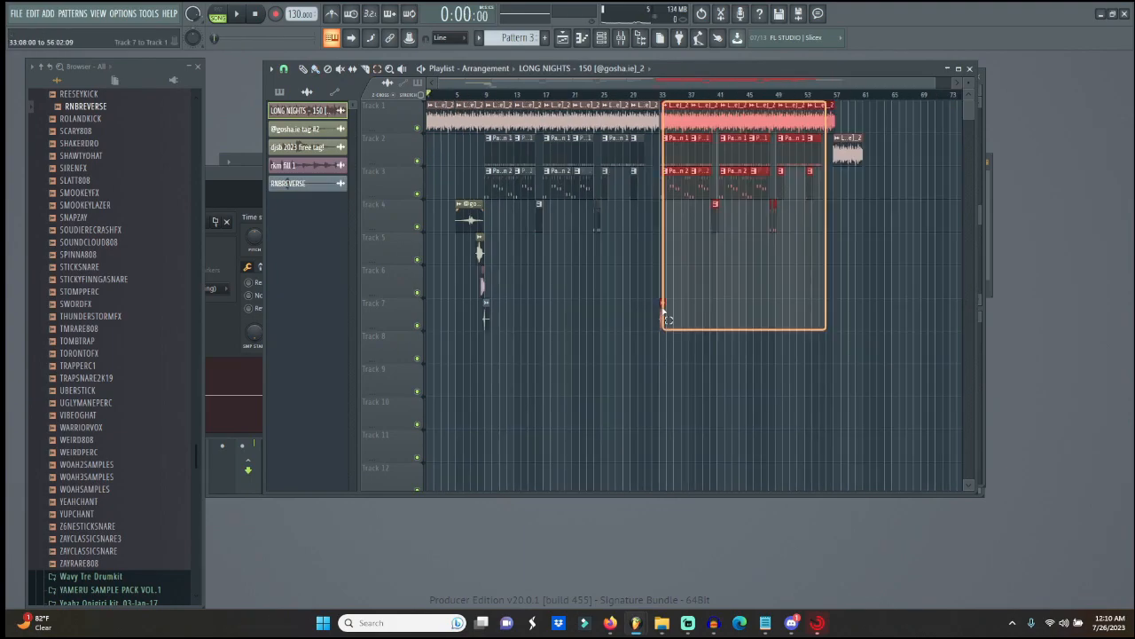
left_click(315, 70)
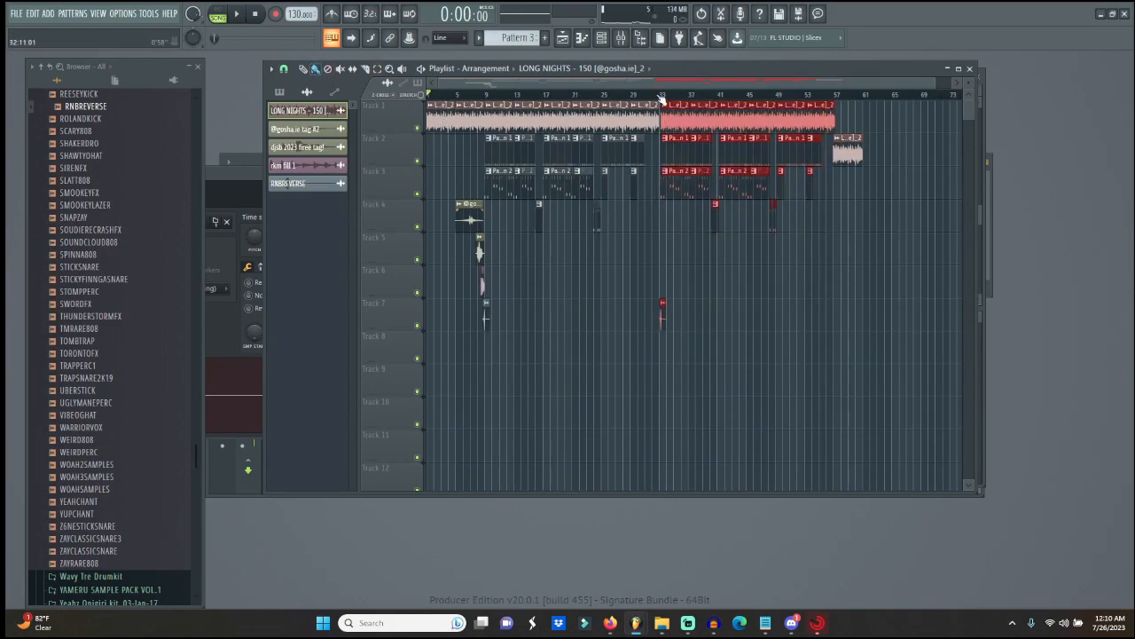
left_click_drag(935, 86, 653, 89)
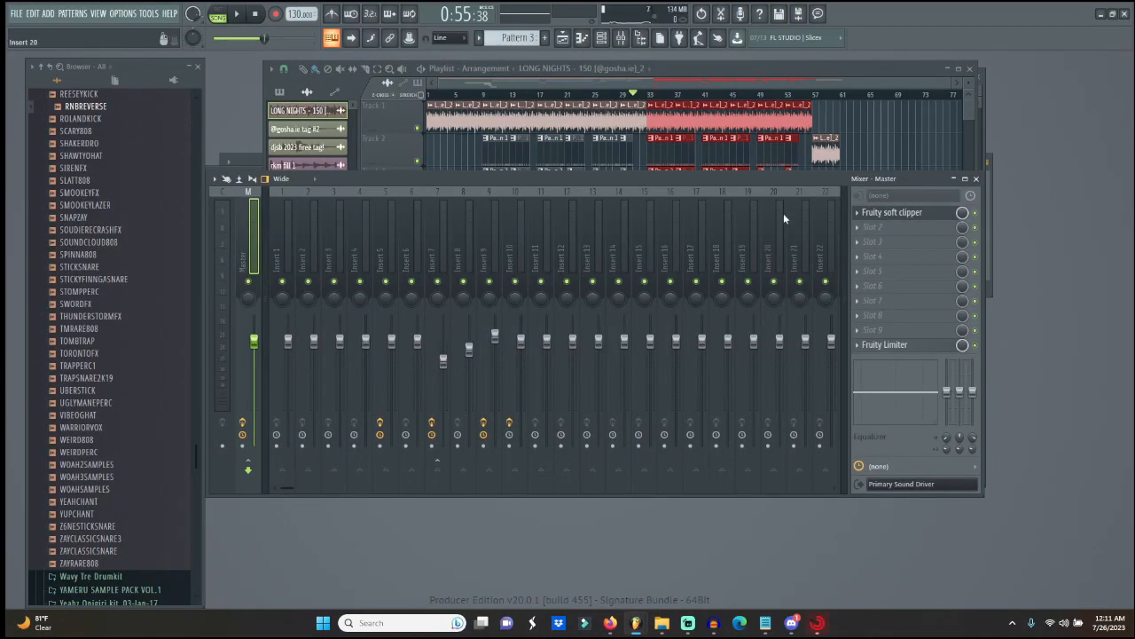
- Load Fruity Parametric EQ into the Master track's second effect slot and place its window over the mixer
key("space")
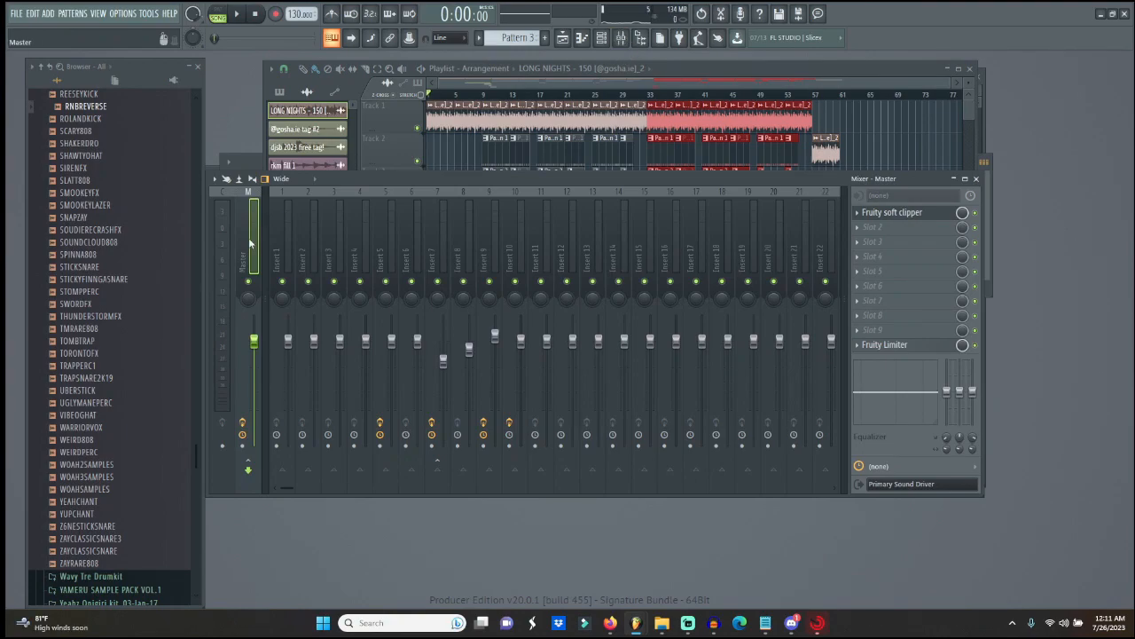
left_click(887, 227)
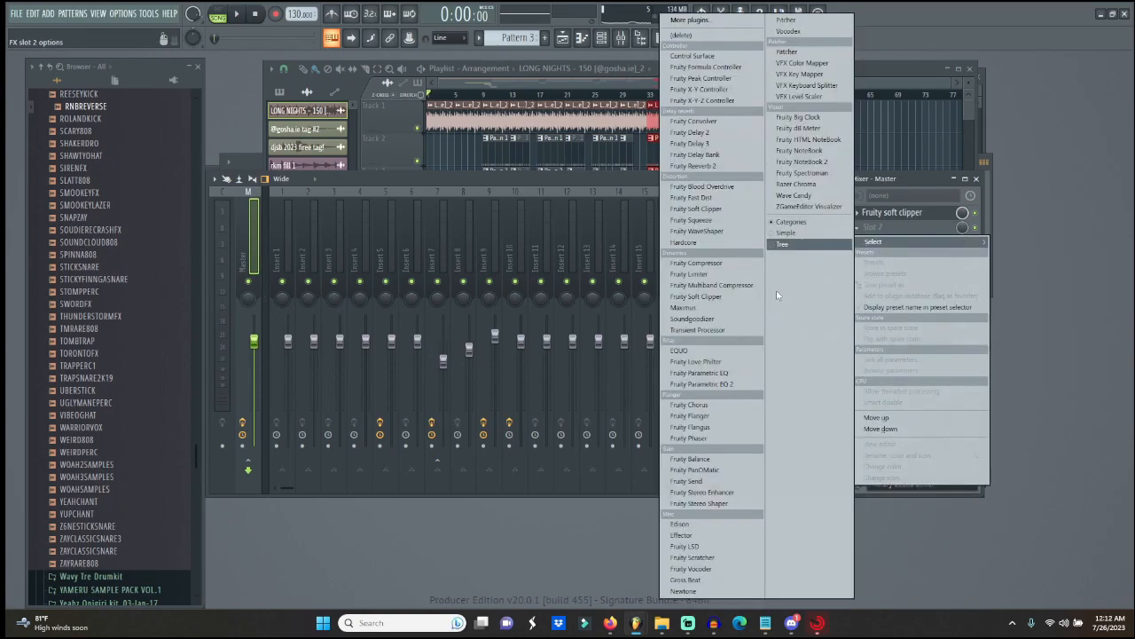
left_click(710, 374)
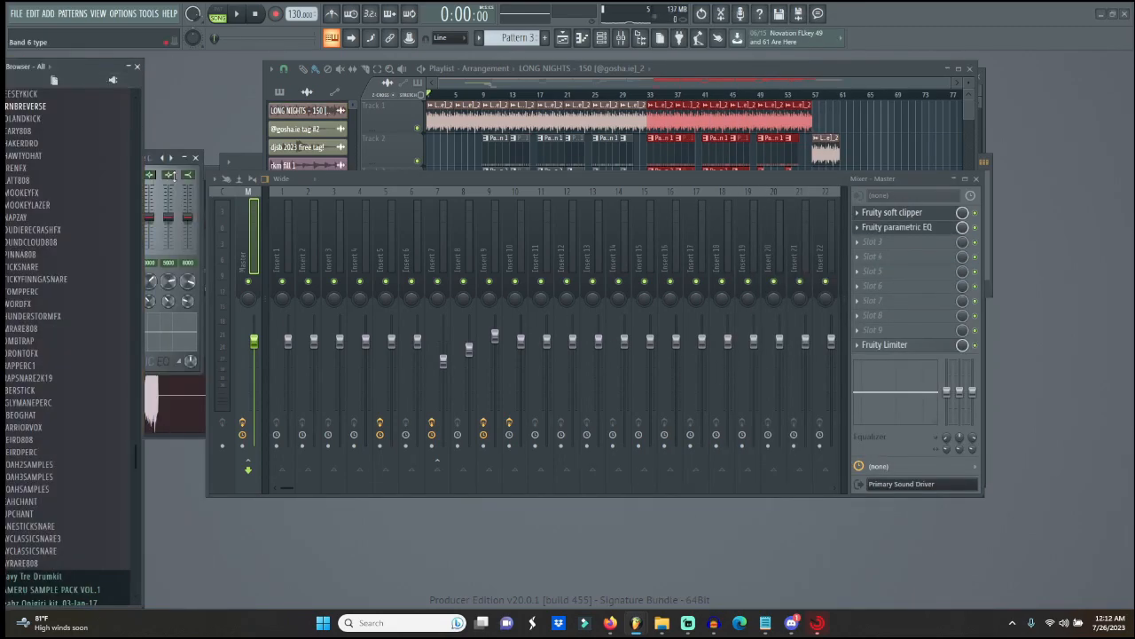
left_click_drag(93, 70, 52, 68)
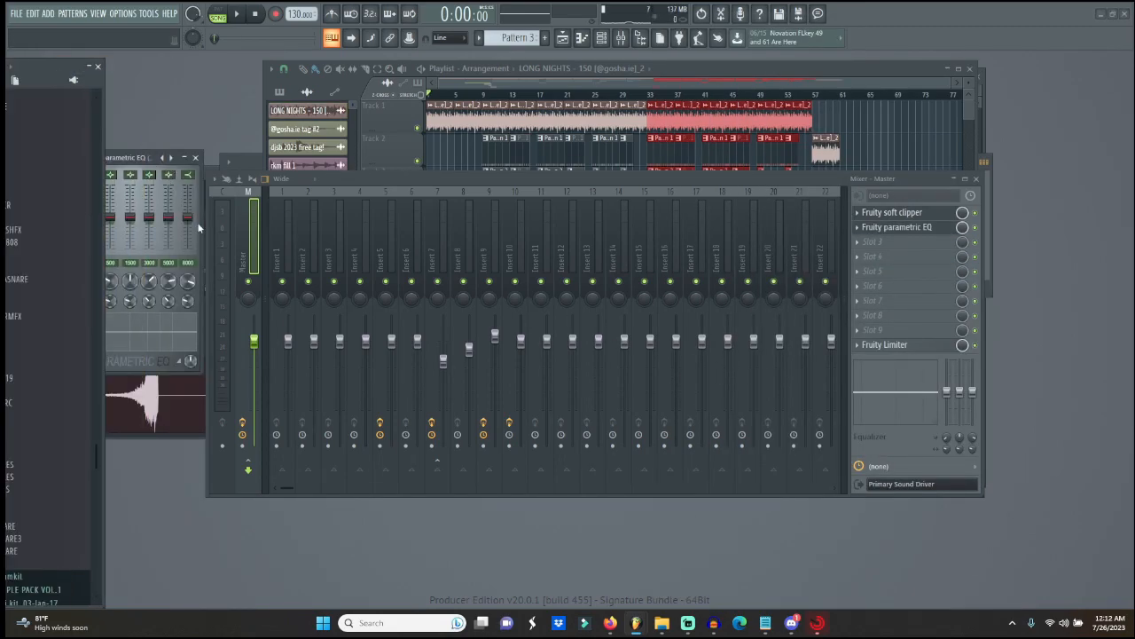
left_click_drag(108, 160, 350, 183)
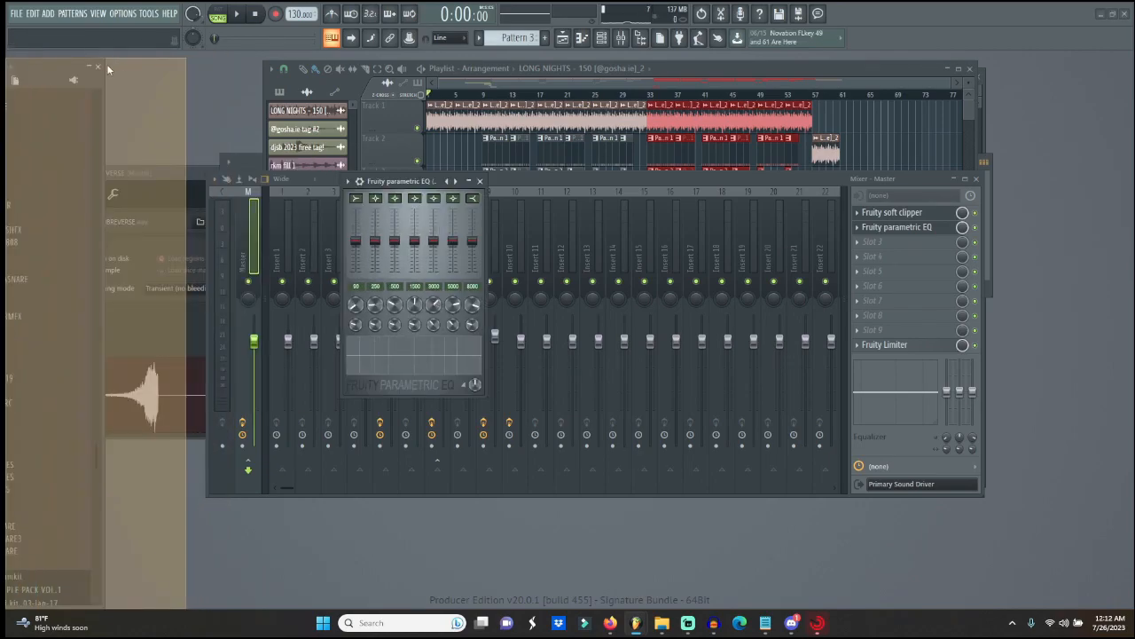
left_click_drag(113, 67, 109, 65)
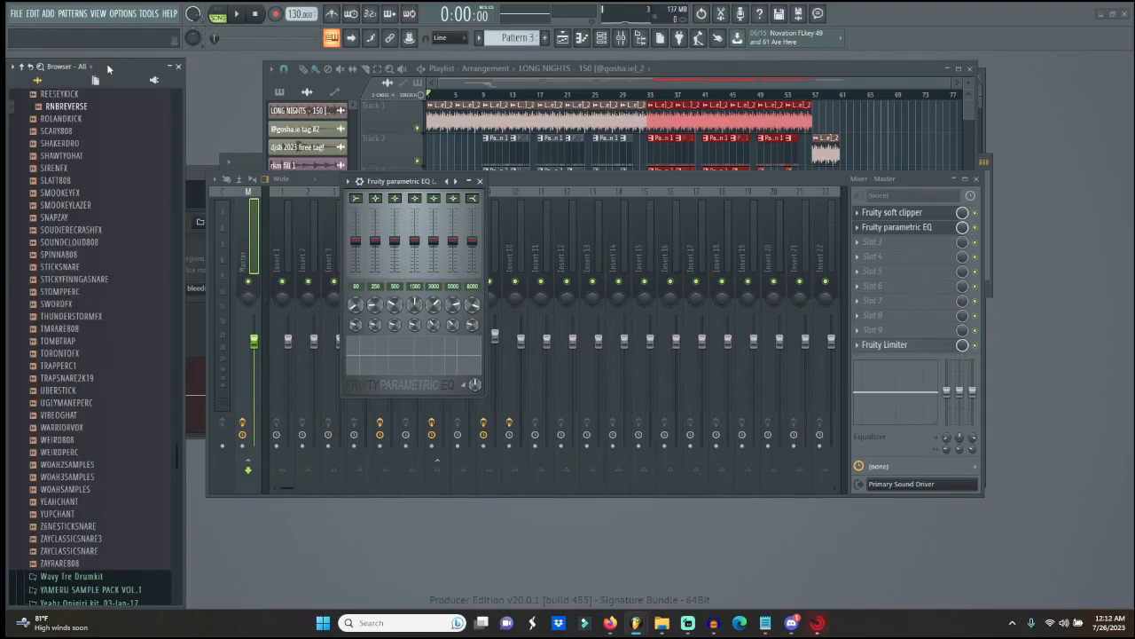
- Step through the presets of the Master track's Fruity Parametric EQ during playback
key("space")
left_click(459, 184)
left_click(459, 184)
left_click(459, 183)
left_click(460, 184)
left_click(459, 184)
left_click(460, 185)
left_click(461, 185)
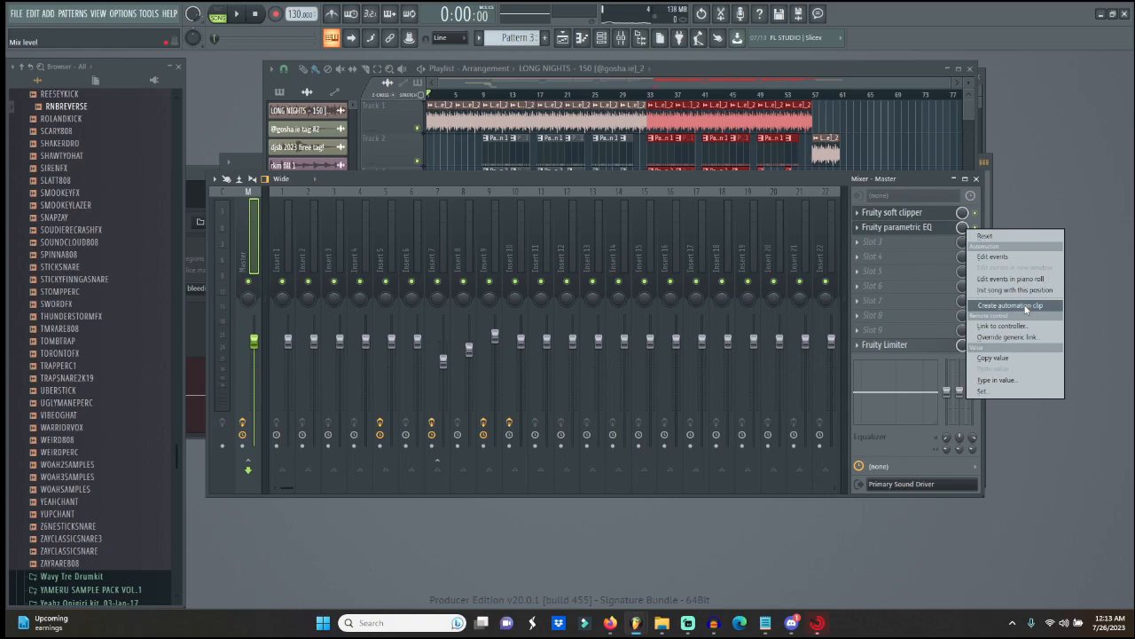
- Automate the Master Fruity Parametric EQ's mix level to drop to zero at bar 7 and jump back to full at bar 57
left_click(1011, 305)
left_click_drag(948, 81, 616, 105)
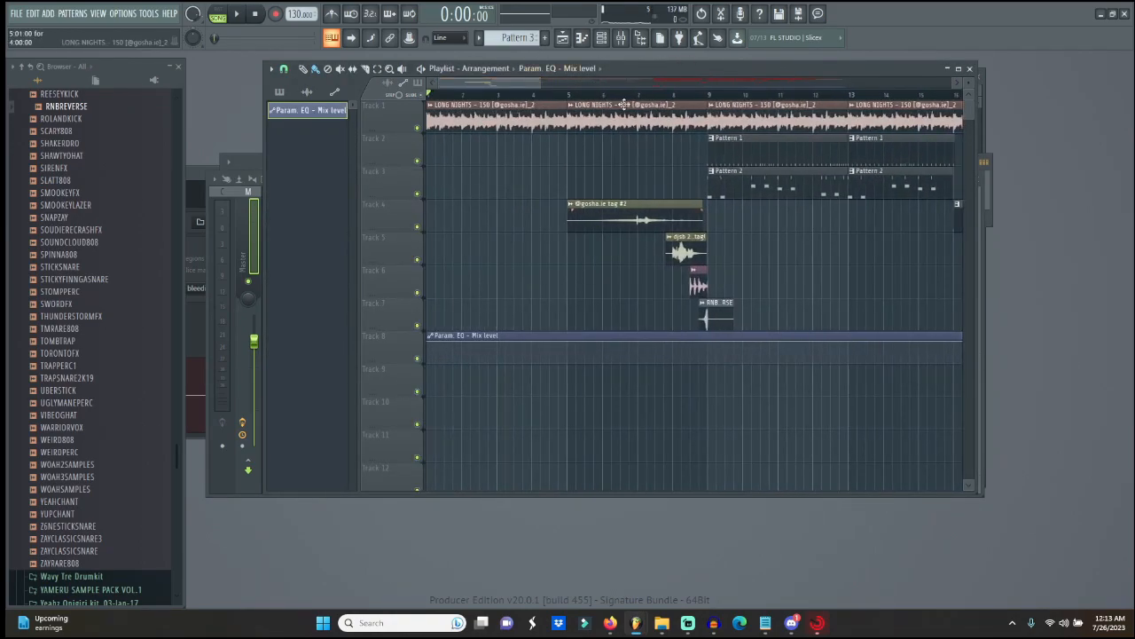
left_click_drag(638, 348, 636, 363)
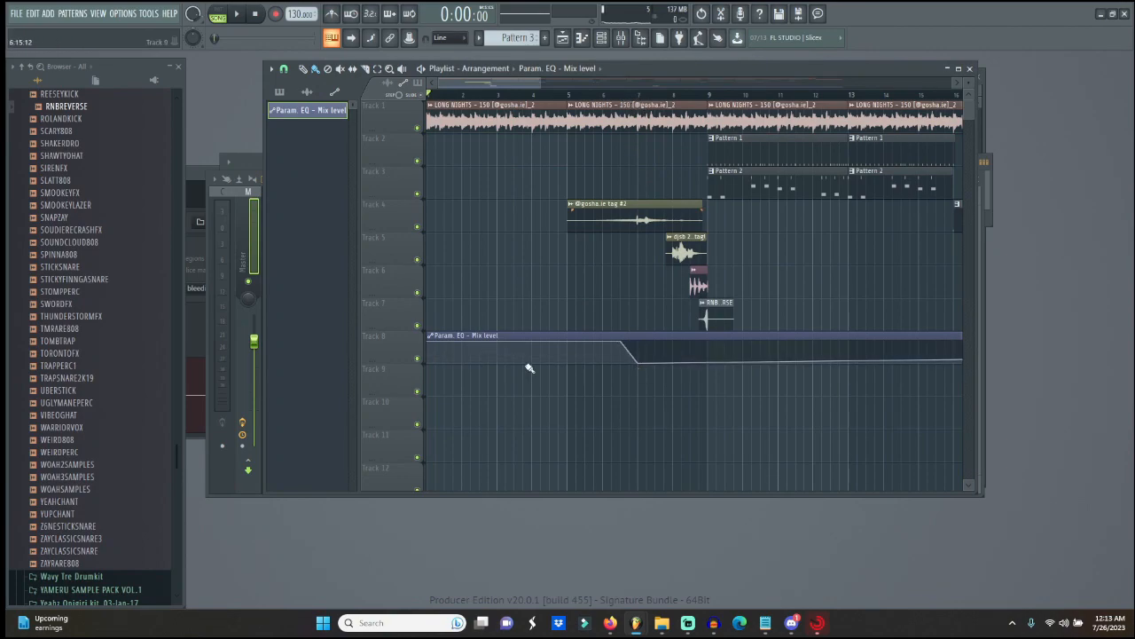
left_click_drag(391, 358, 381, 450)
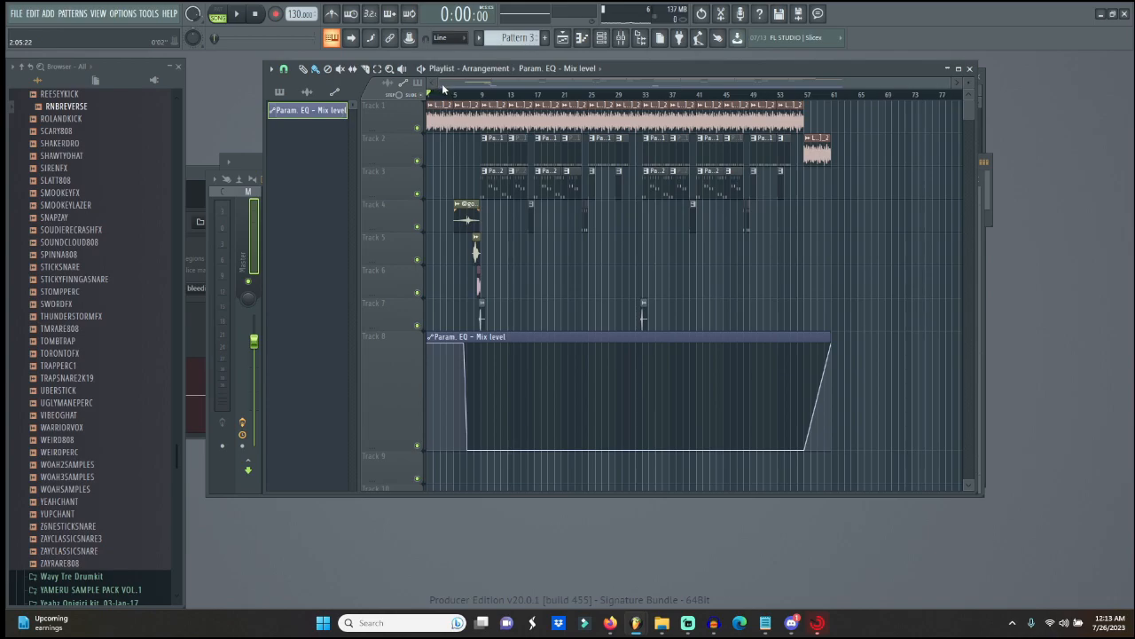
left_click_drag(443, 84, 829, 77)
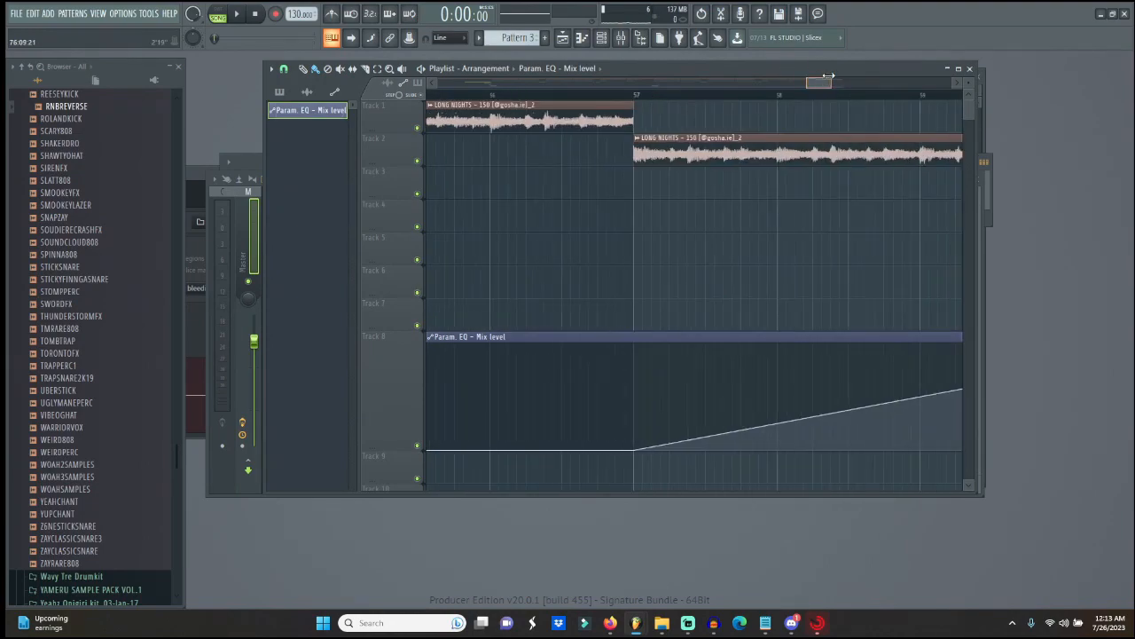
- Smooth the EQ mix automation into a gradual fade from bar 6 to bar 7, lowering its middle point about halfway, and audition it
left_click(495, 95)
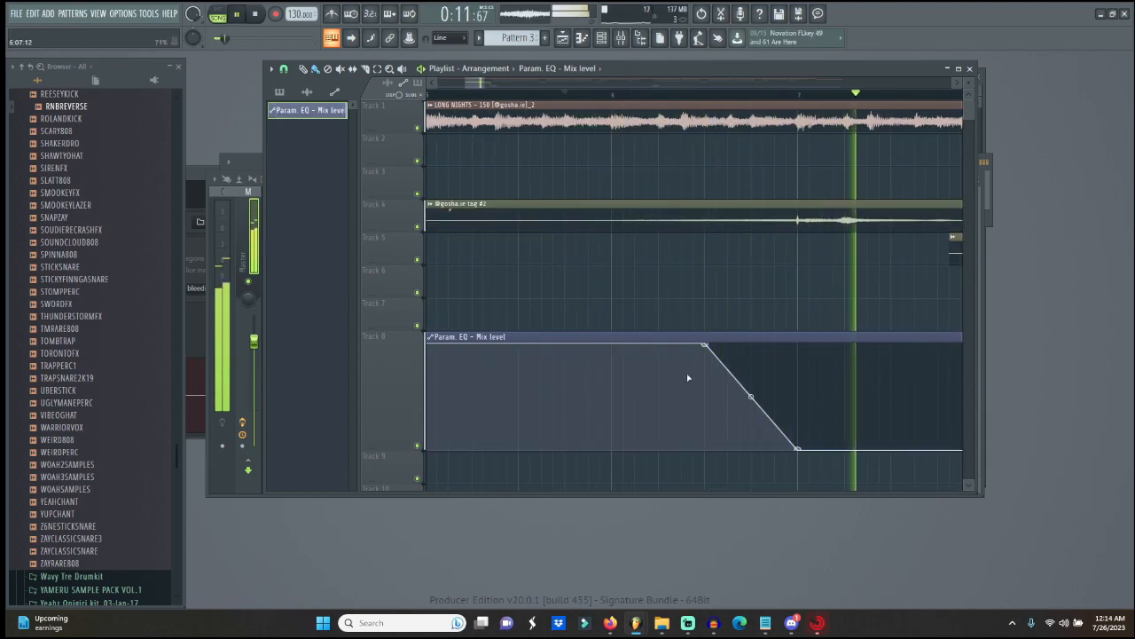
key("space")
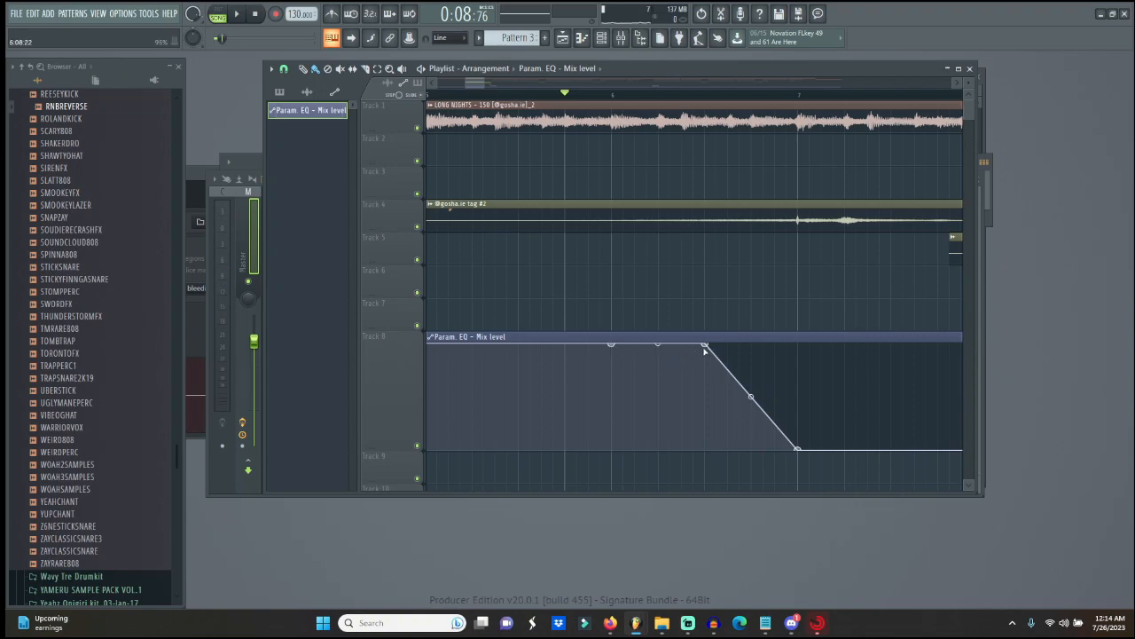
left_click_drag(707, 344, 706, 391)
key("space")
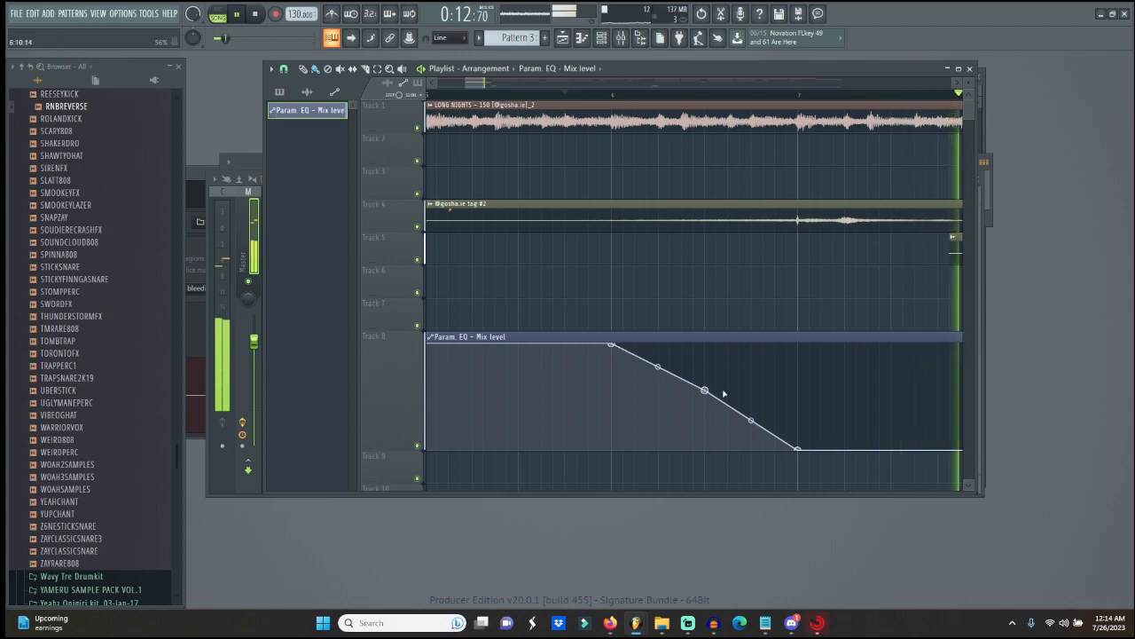
key("space")
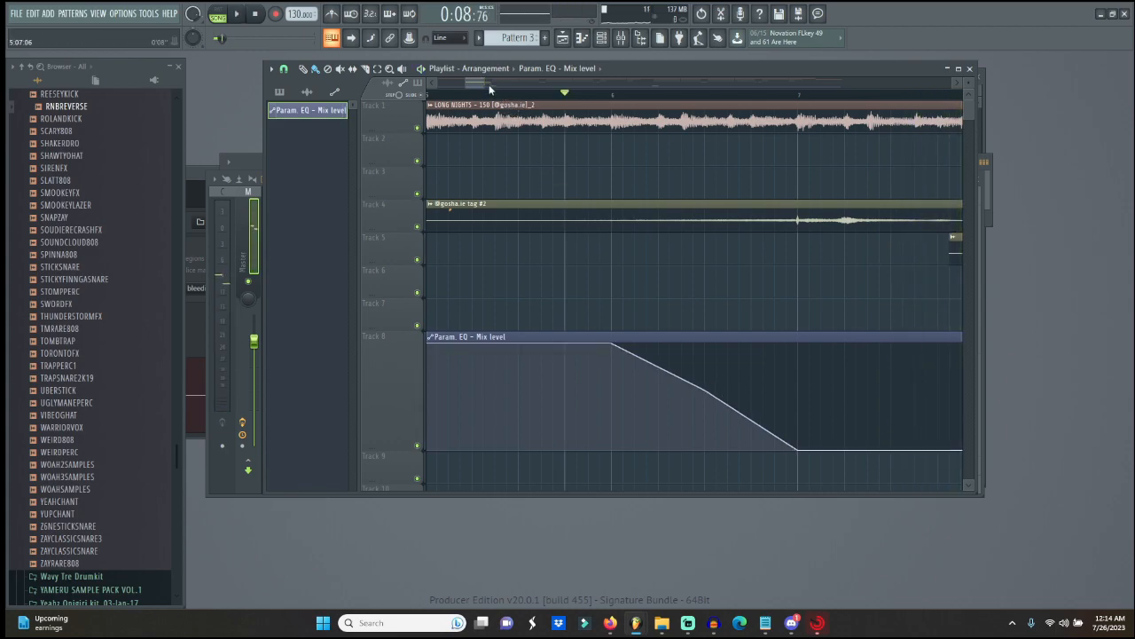
- Create a master volume automation clip and fade it down to zero from bar 58 to bar 61
left_click_drag(486, 85, 367, 75)
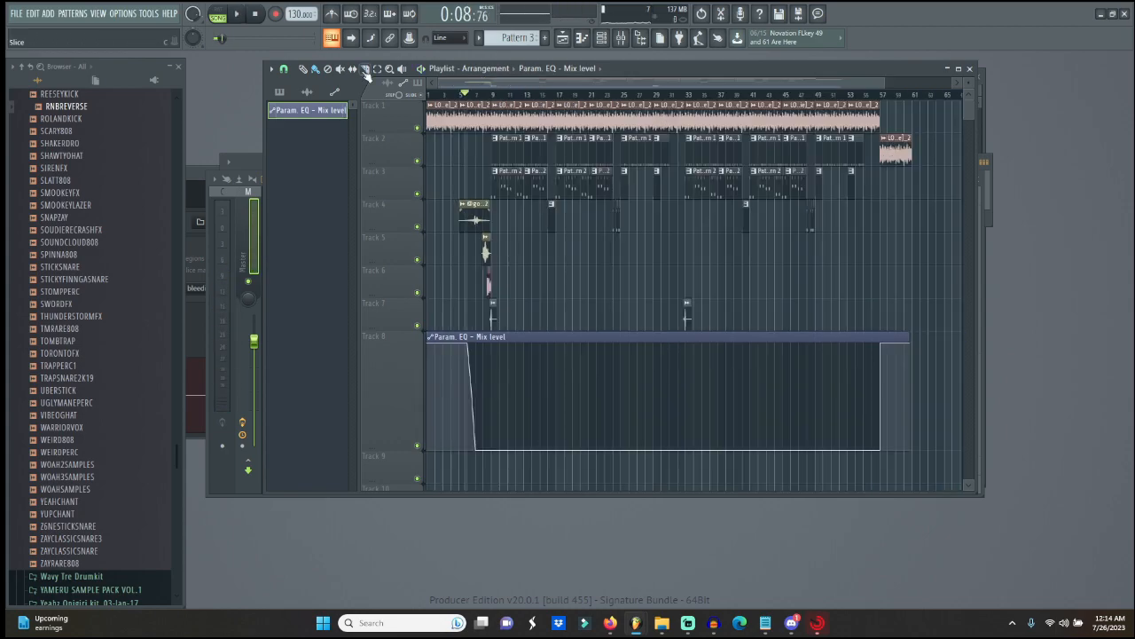
right_click(191, 17)
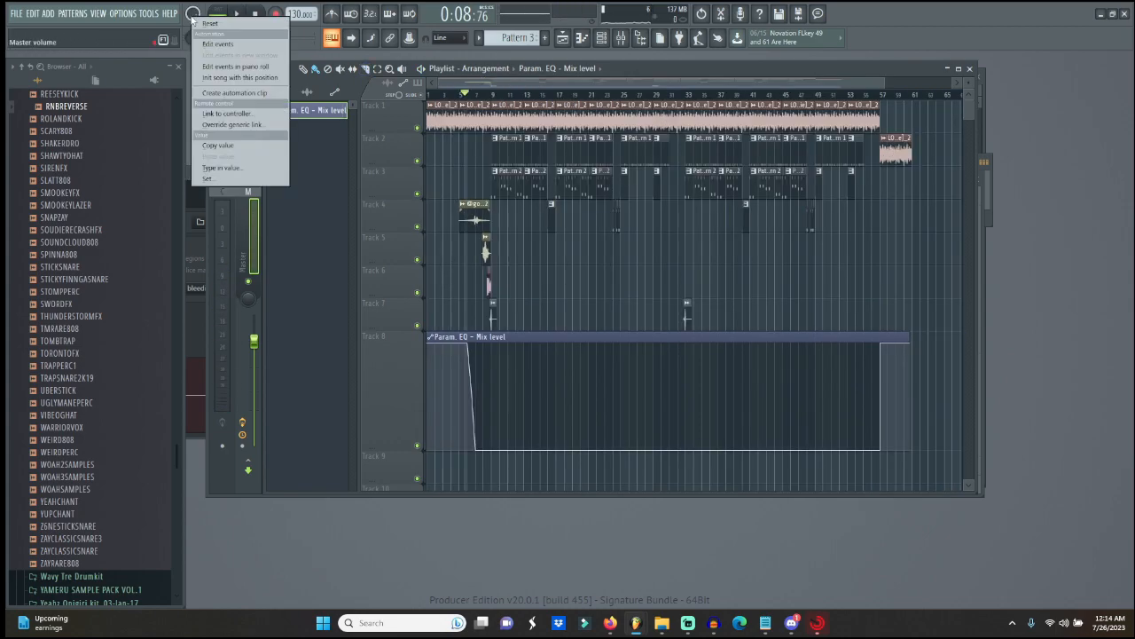
left_click(235, 93)
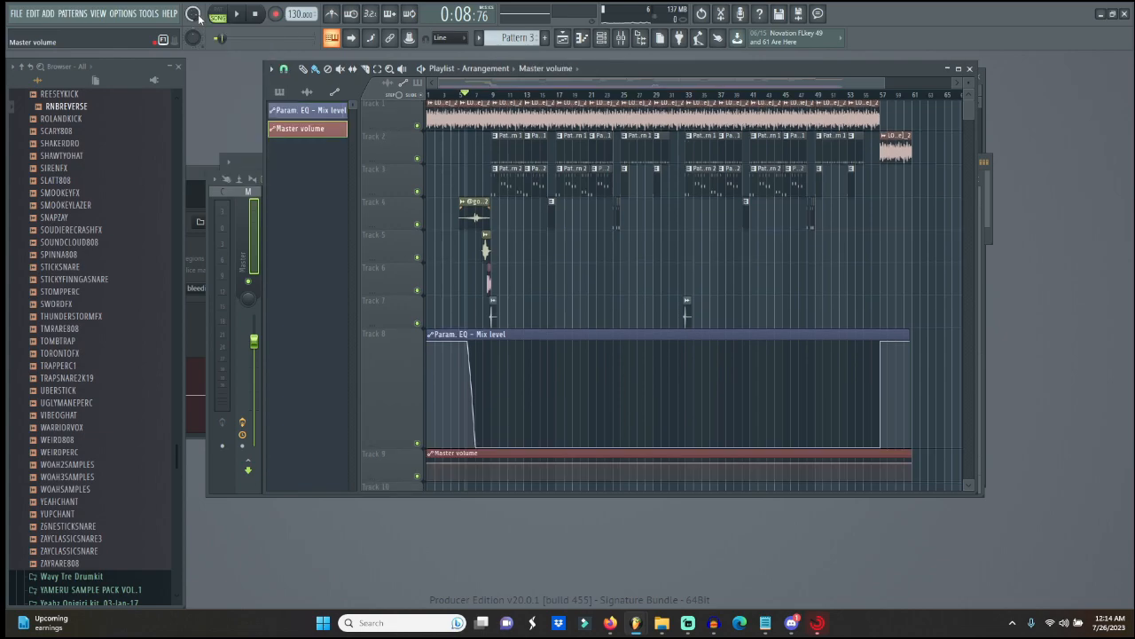
left_click_drag(440, 84, 787, 85)
left_click(579, 94)
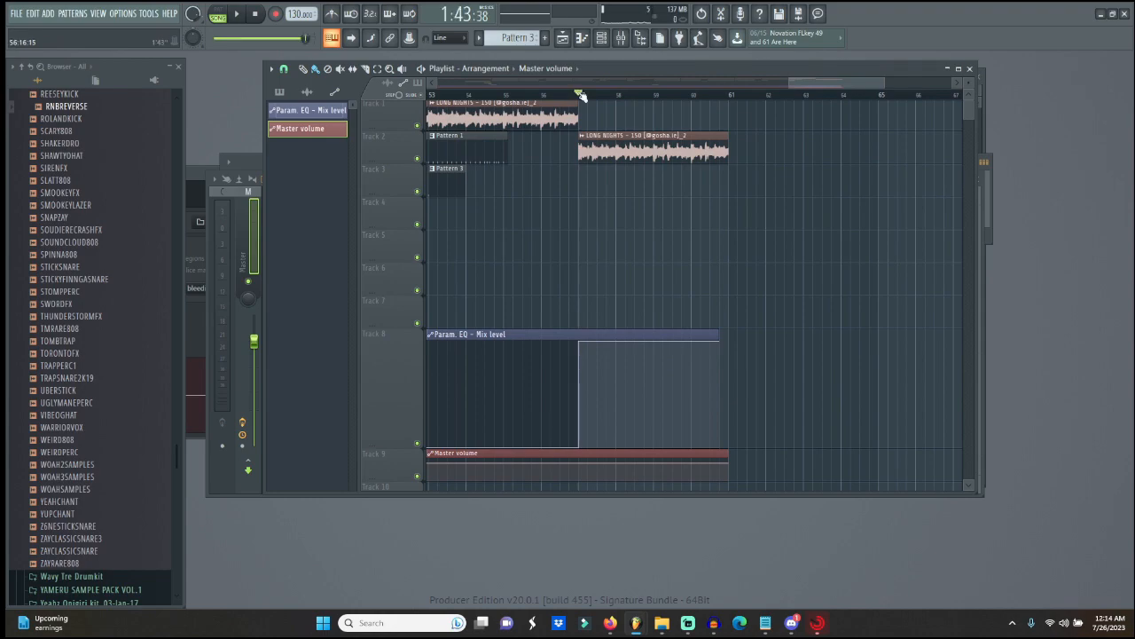
scroll(969, 111, "down", 3)
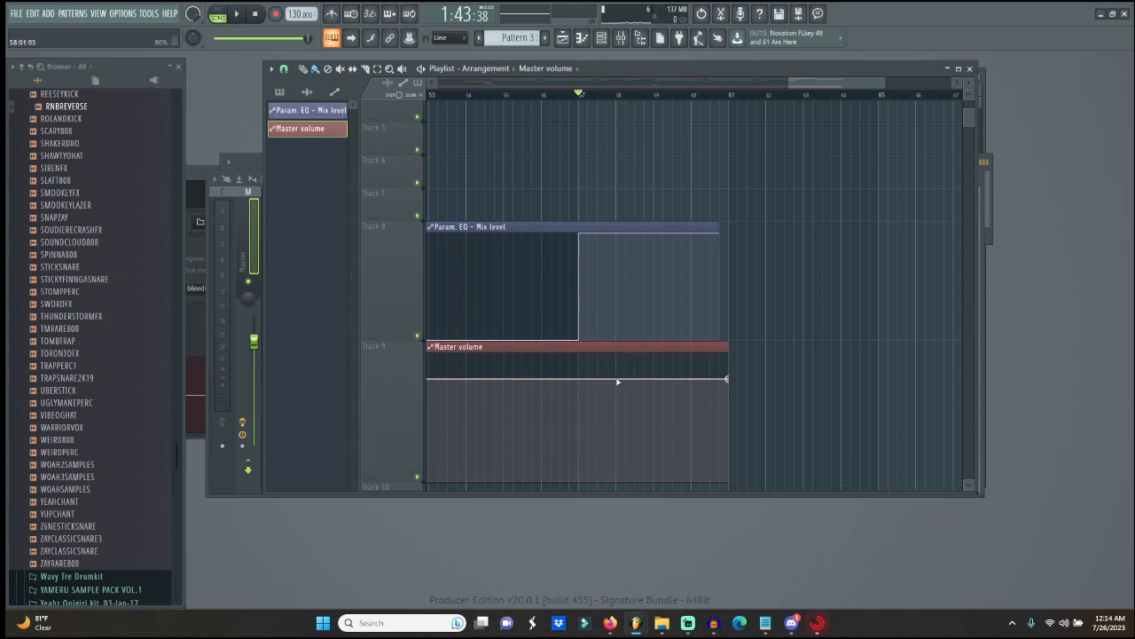
left_click_drag(727, 378, 733, 515)
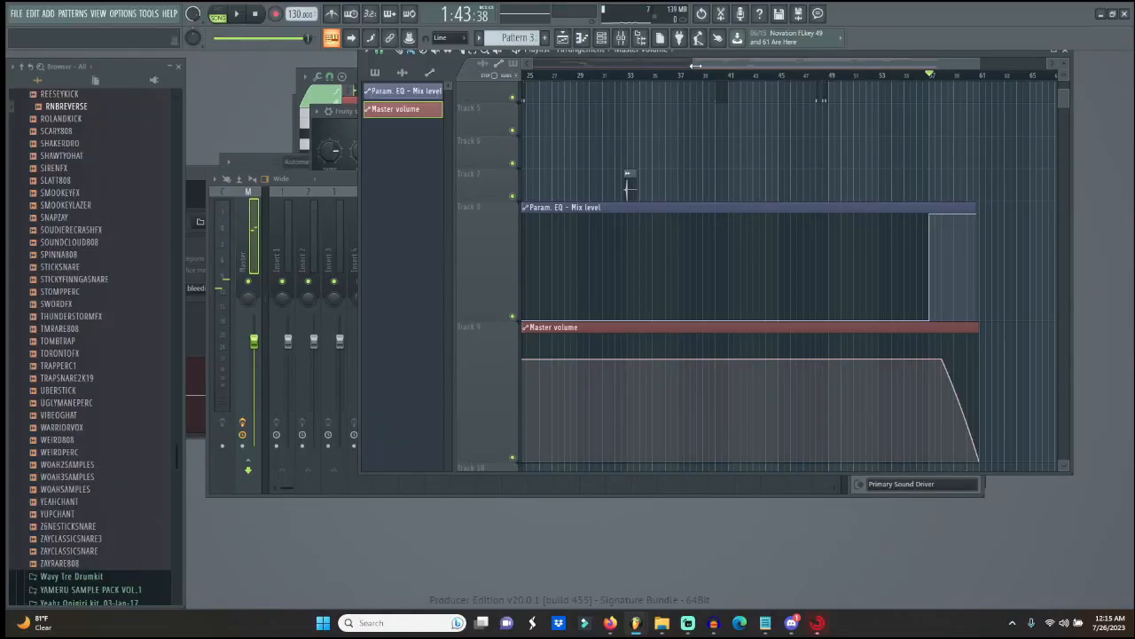
- Return to the song's start and play back the finished arrangement
left_click_drag(695, 66, 529, 65)
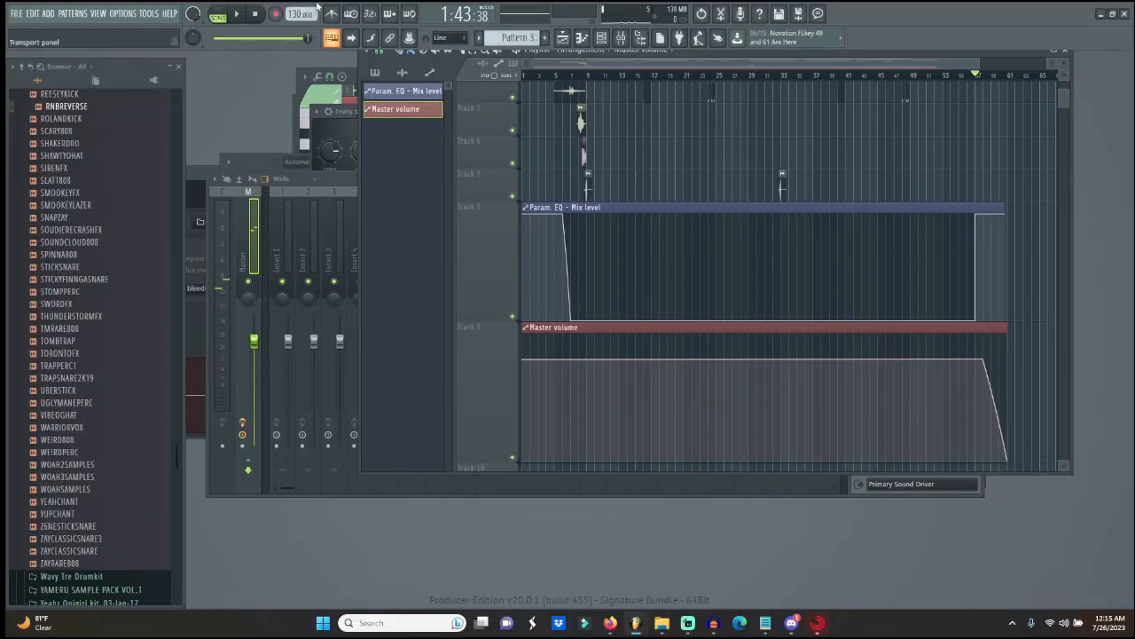
left_click(257, 14)
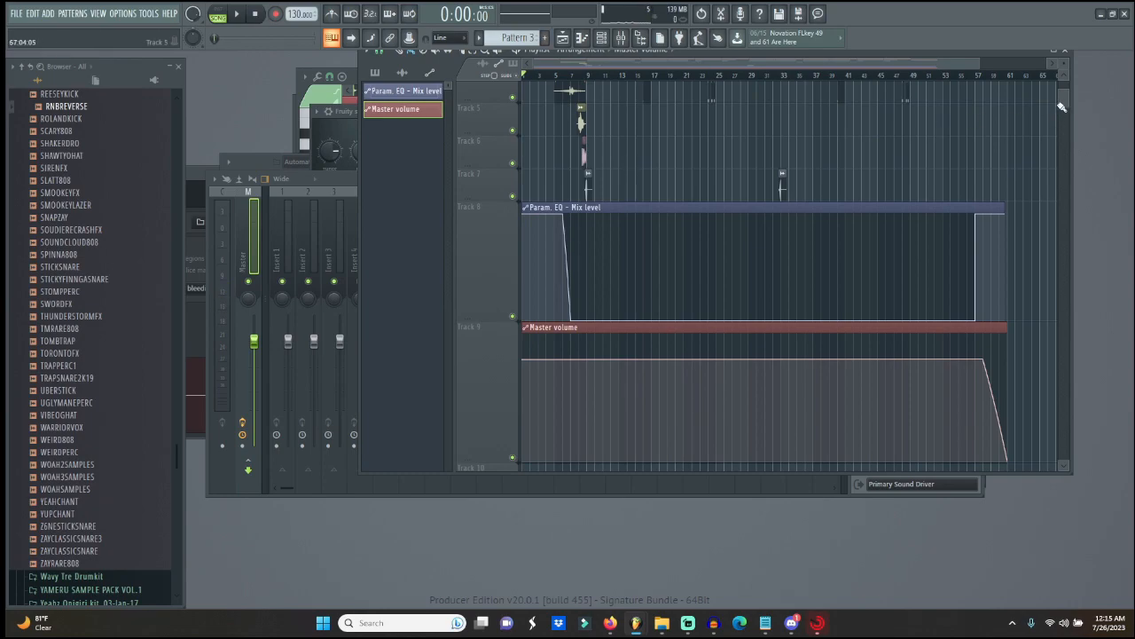
scroll(1061, 106, "up", 3)
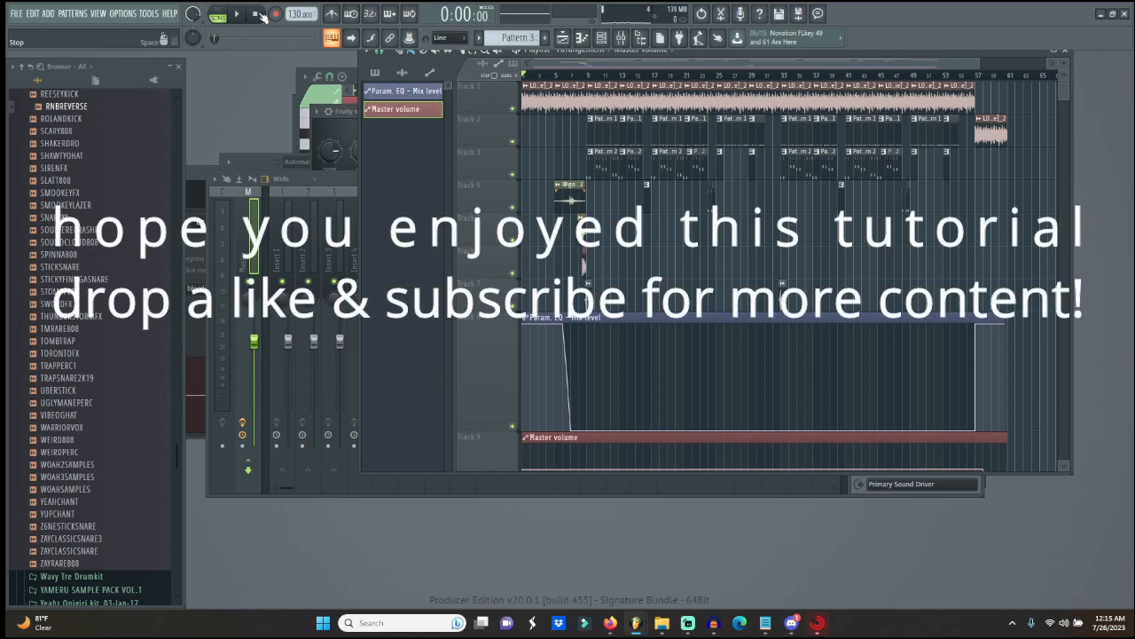
key("space")
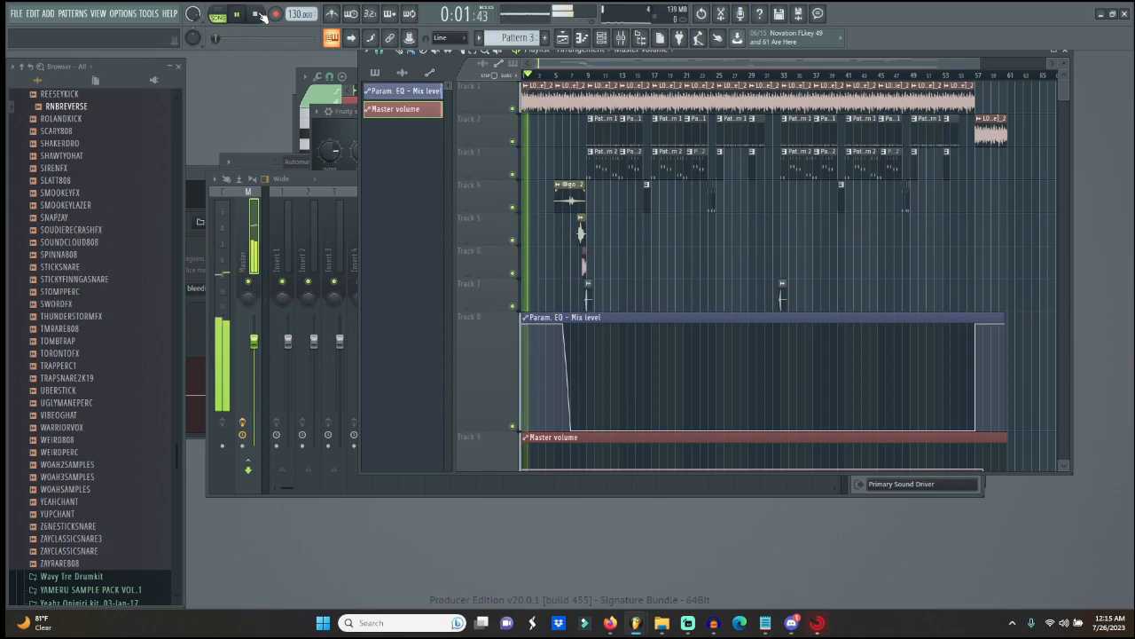